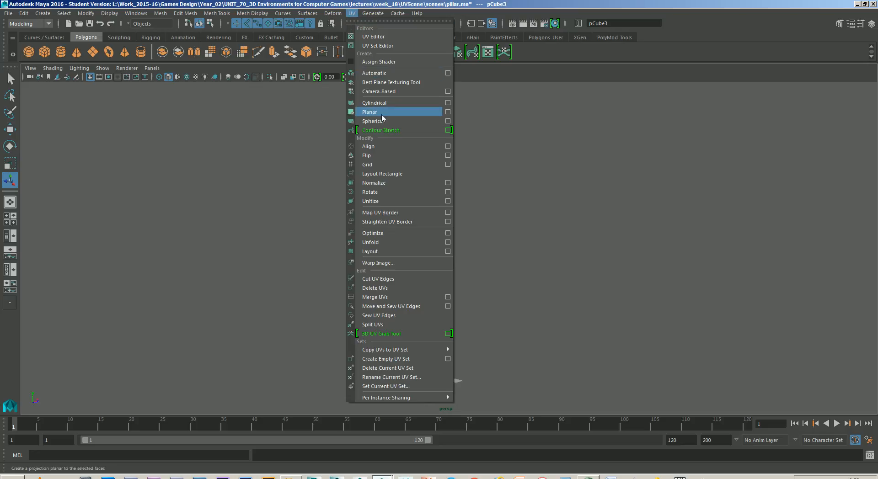
Open the UV Editor and frame the pillar's UVs beside the model.
click(383, 37)
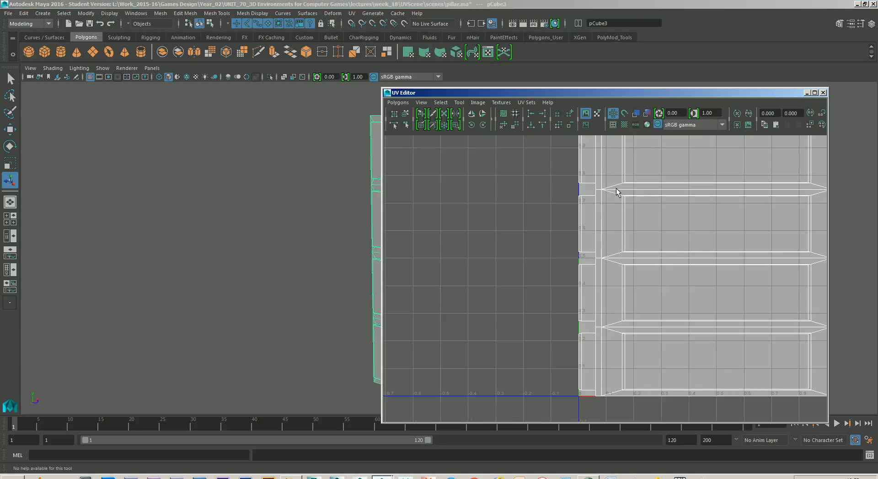
scroll(657, 234, down, 3)
alt+middle_drag(678, 214, 681, 247)
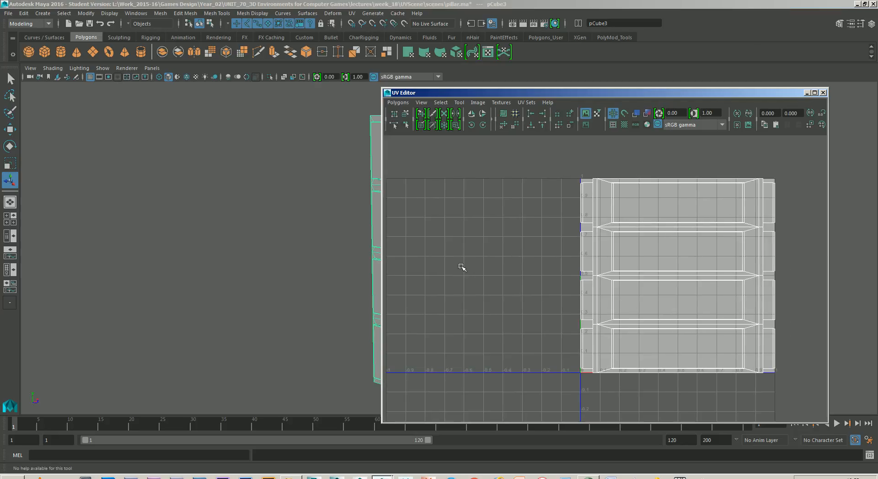
alt+middle_drag(317, 264, 198, 278)
alt+middle_drag(292, 286, 298, 276)
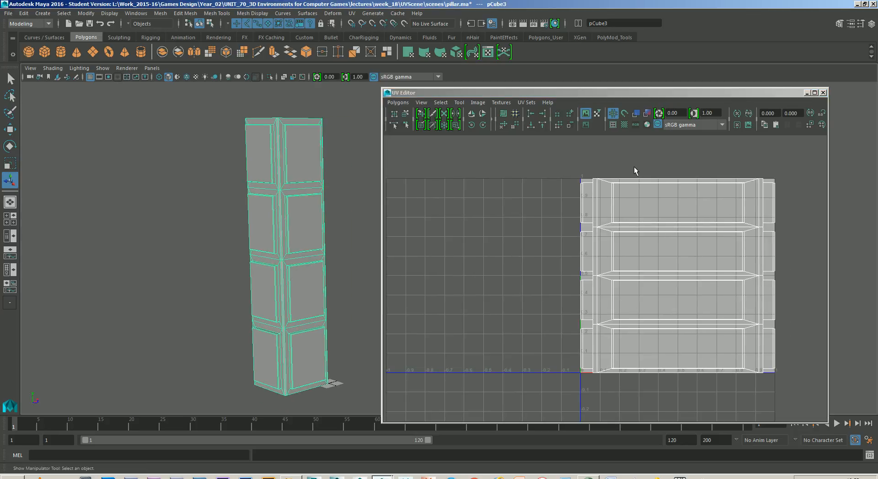
Display the UV checker image and examine the texture distortion on the different sides of the pillar.
click(624, 124)
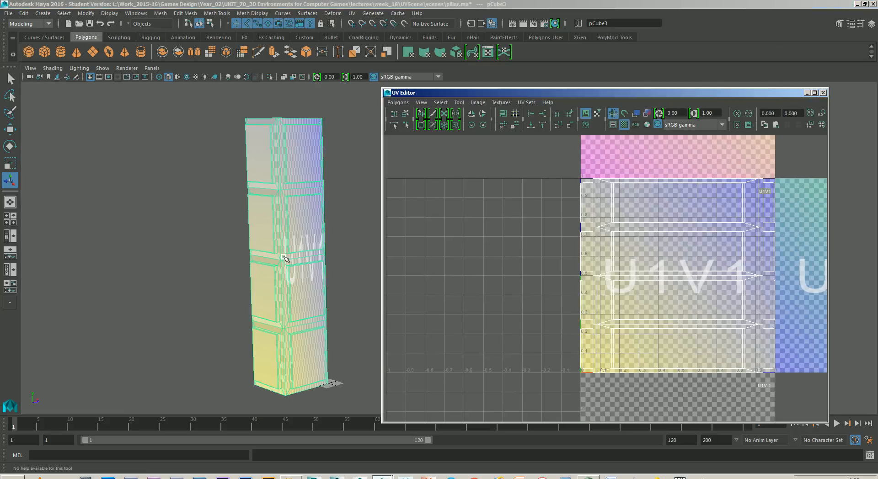
alt+right_drag(283, 257, 299, 298)
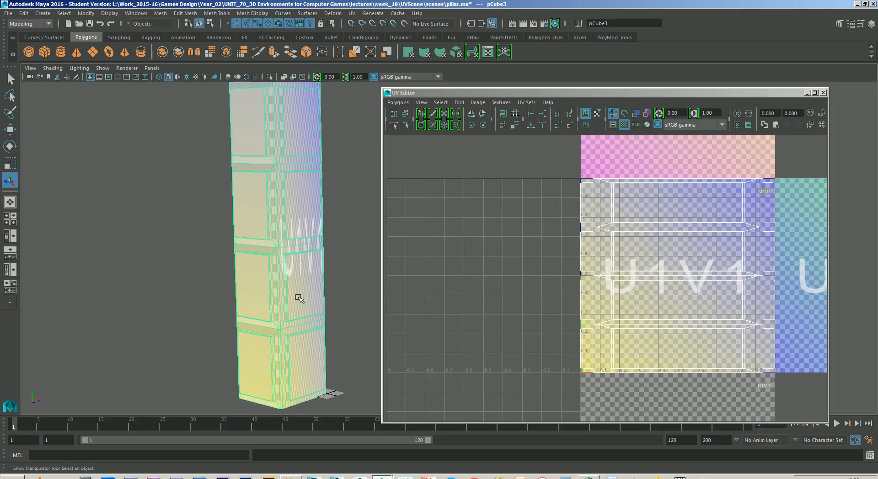
alt+drag(298, 211, 191, 213)
alt+middle_drag(334, 222, 183, 249)
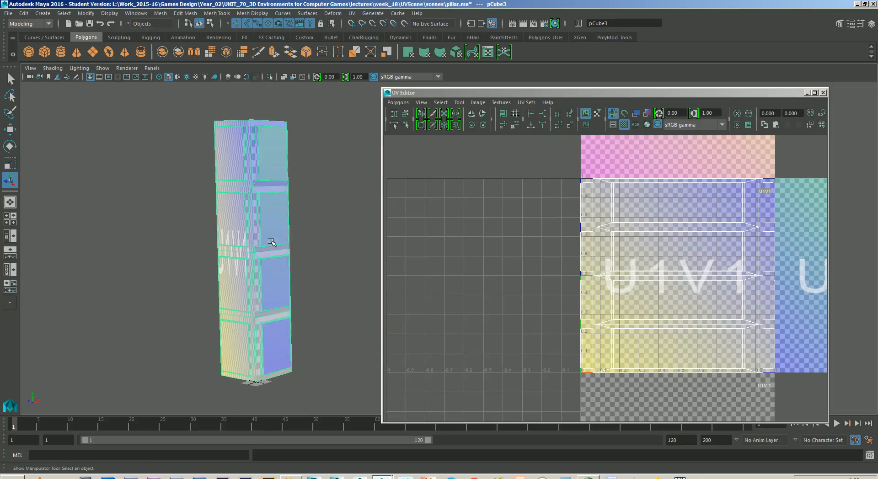
alt+drag(240, 324, 276, 291)
alt+drag(300, 246, 290, 292)
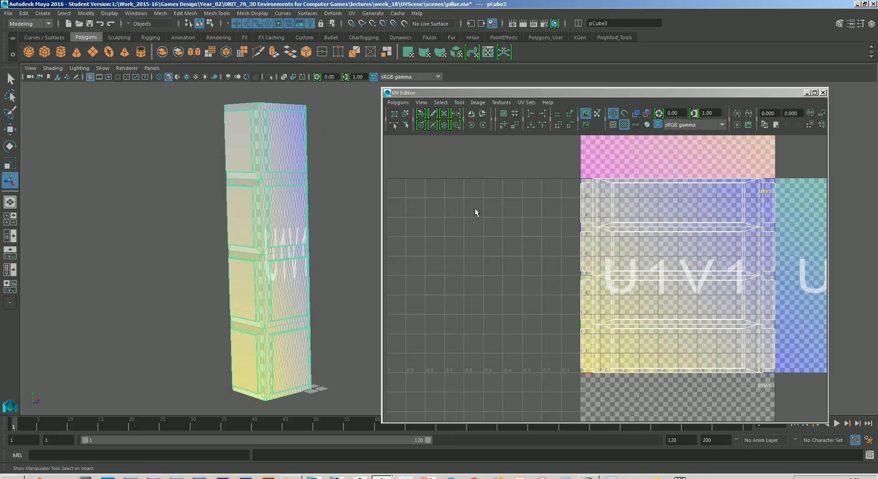
Apply an Automatic UV projection to the pillar with the mapping options reset to defaults, using 6 planes.
drag(592, 94, 584, 92)
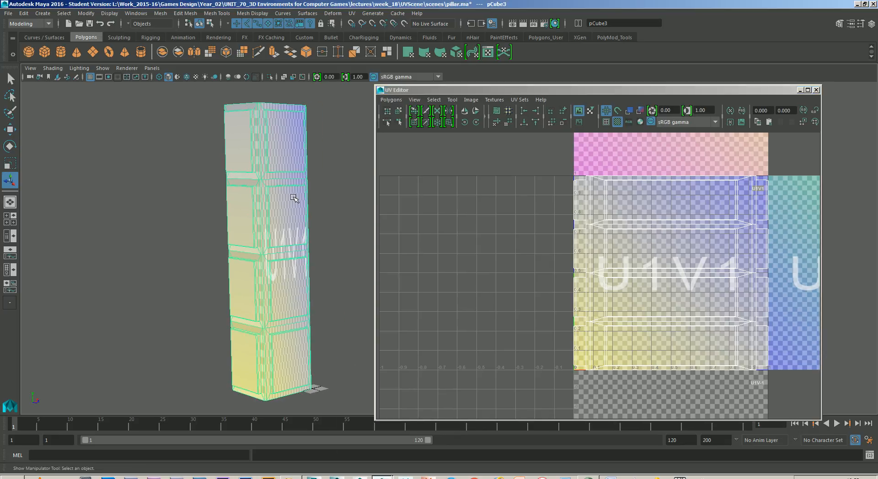
click(334, 215)
click(291, 222)
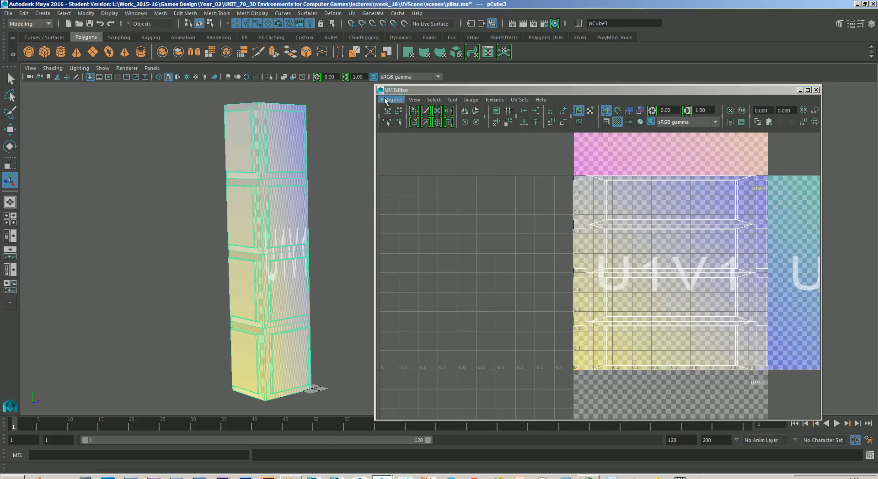
click(352, 13)
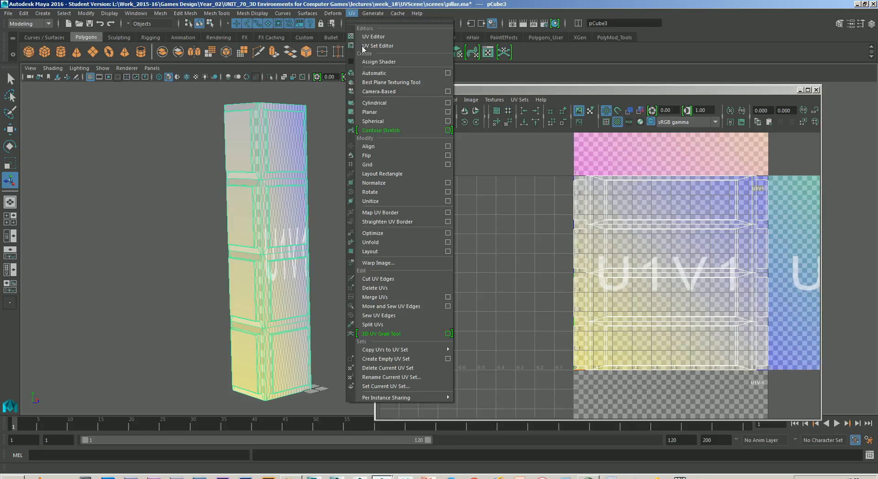
click(448, 73)
drag(300, 97, 283, 86)
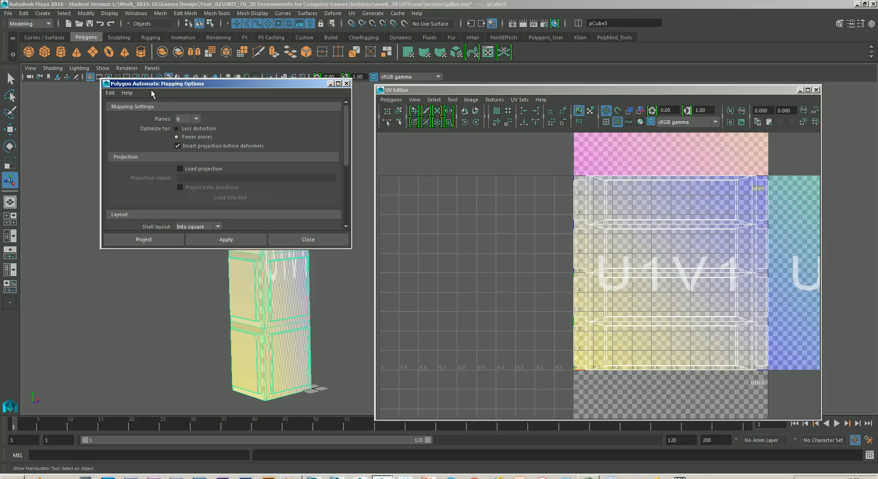
click(110, 93)
click(122, 111)
click(241, 241)
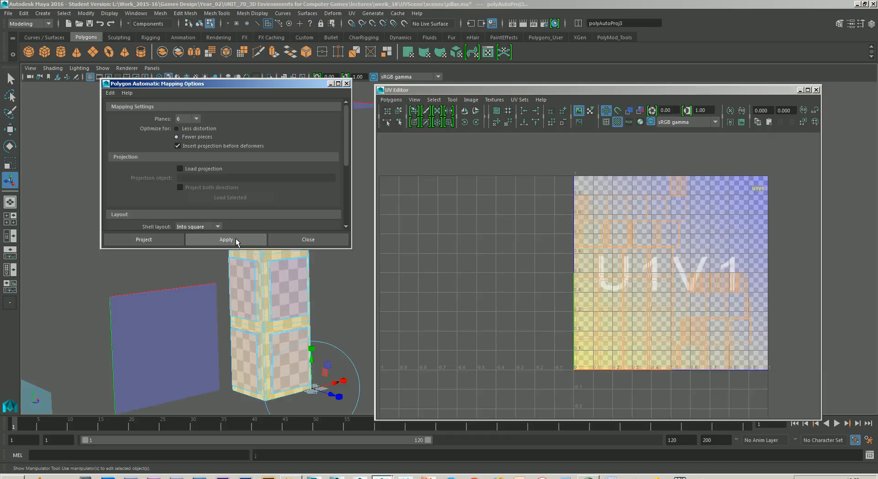
click(308, 239)
Return the pillar to object mode and turn off the checker image behind the new UV shells.
click(299, 278)
right_drag(299, 221, 342, 209)
alt+middle_drag(617, 314, 560, 307)
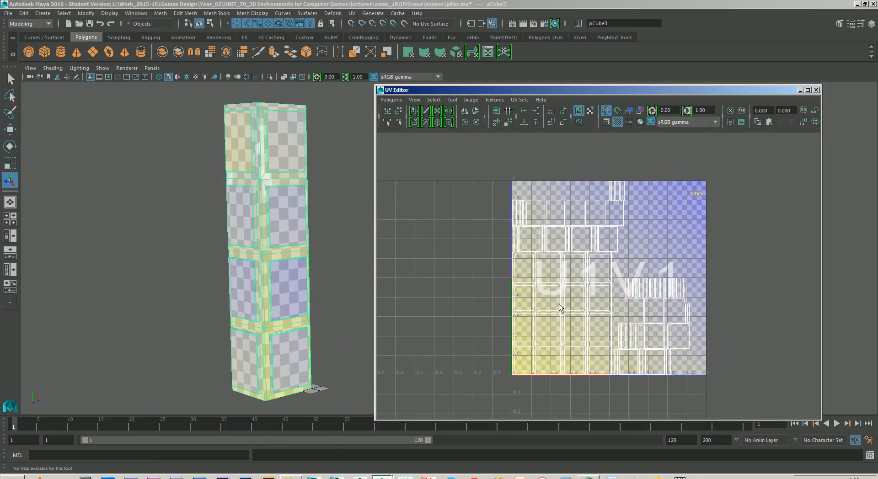
click(617, 122)
alt+middle_drag(610, 279, 622, 267)
scroll(621, 267, up, 2)
alt+middle_drag(614, 328, 571, 314)
scroll(622, 294, up, 2)
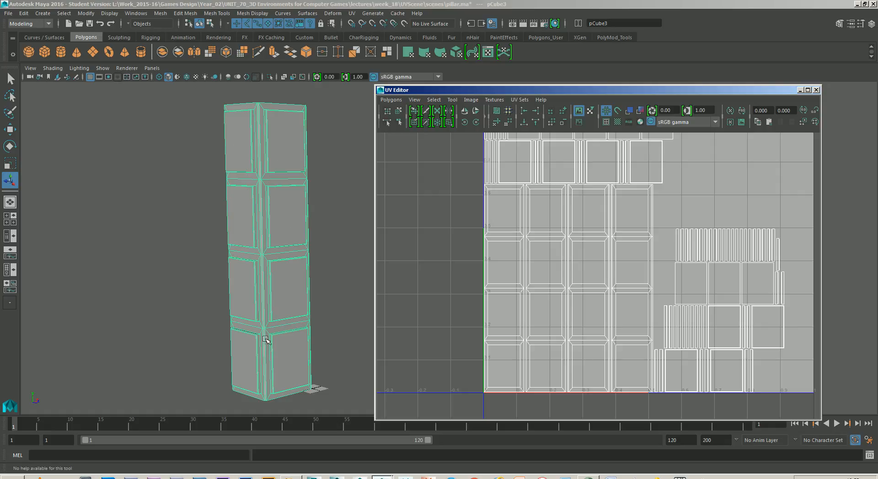
alt+middle_drag(531, 347, 562, 342)
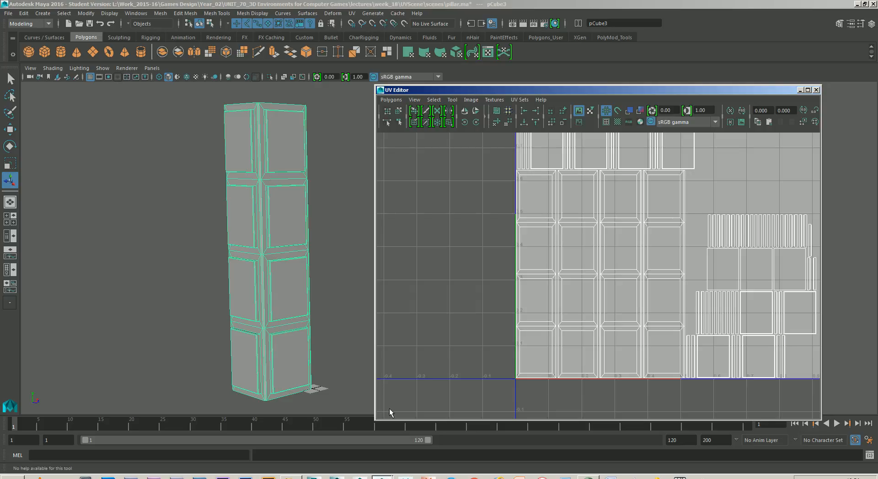
Select the whole UV shell of the first tall four-panel column and move it outside the 0–1 texture space.
right_drag(522, 374, 562, 375)
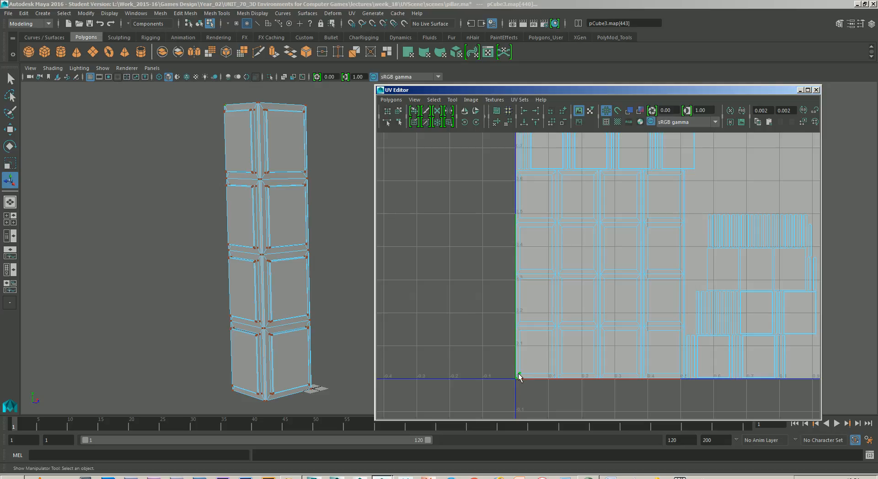
ctrl+right_drag(519, 374, 550, 366)
key(w)
drag(595, 276, 492, 271)
alt+middle_drag(523, 284, 574, 288)
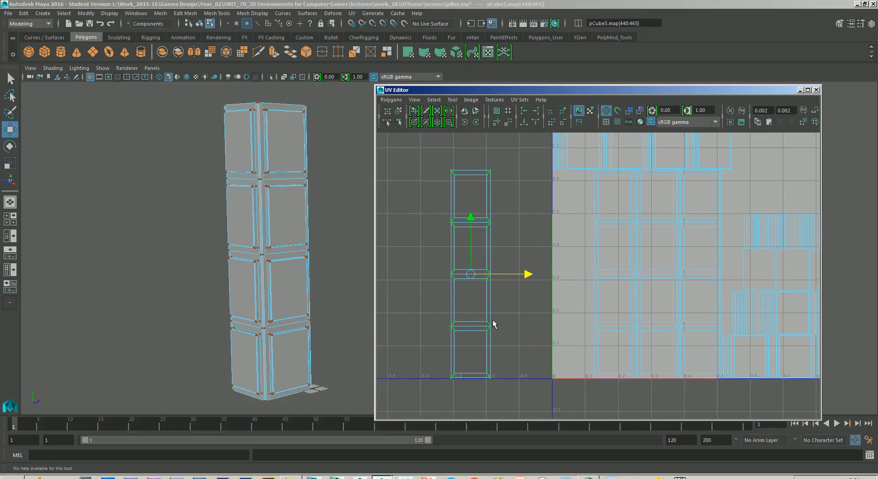
Select the outer right border edges of the separated column shell and move and sew them to the matching column.
right_drag(495, 318, 495, 297)
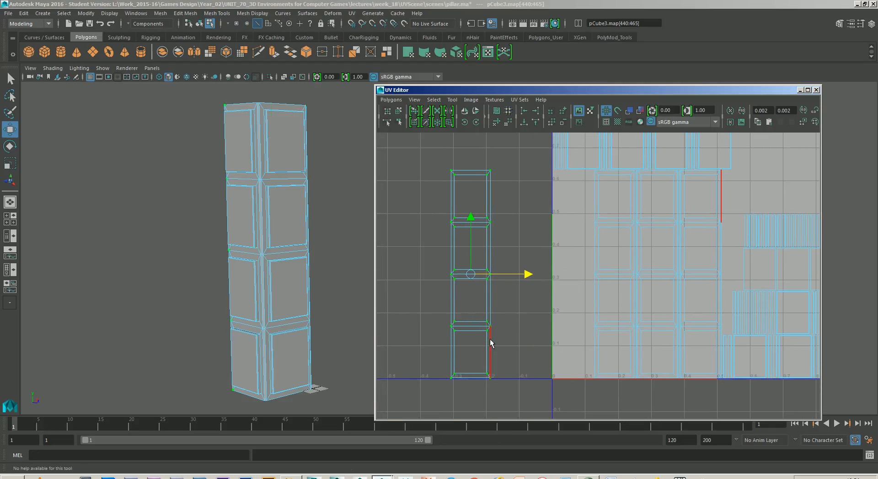
click(490, 343)
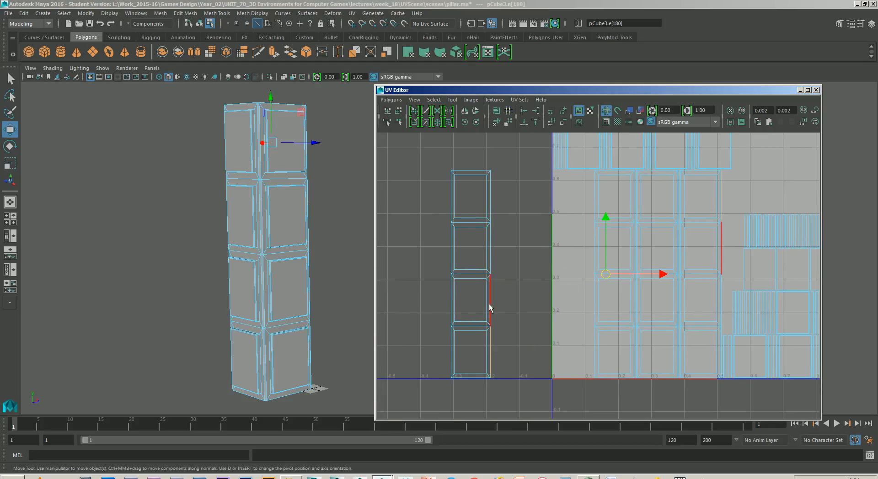
click(490, 219)
alt+middle_drag(523, 243, 538, 272)
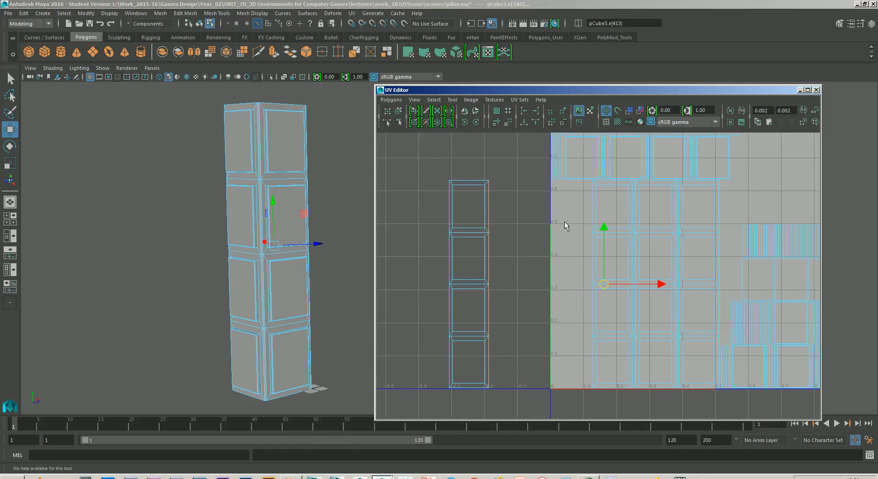
click(391, 100)
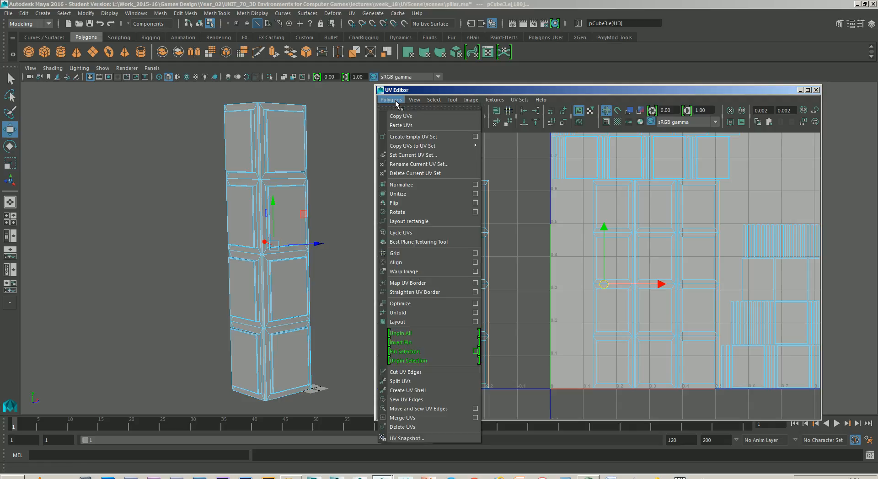
click(430, 409)
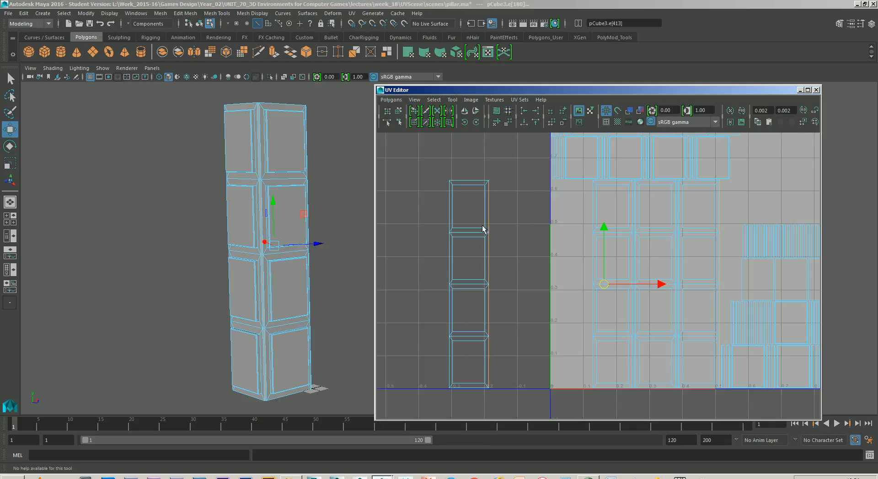
right_drag(488, 248, 487, 220)
Select the whole two-column UV shell and move it into the empty area outside the 0–1 texture space.
alt+middle_drag(703, 294, 622, 330)
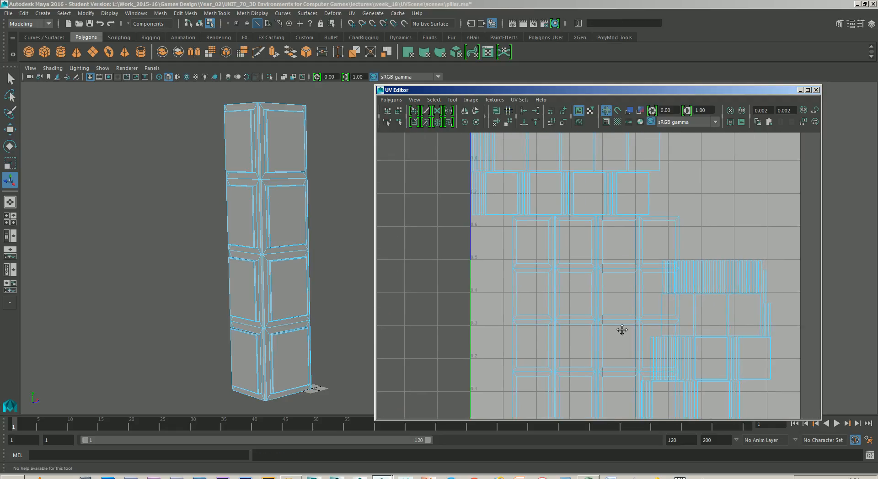
right_drag(669, 222, 702, 223)
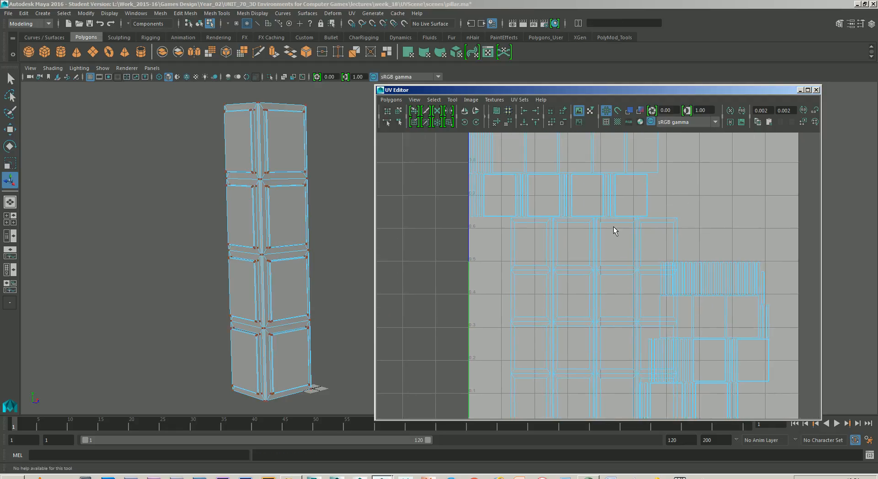
drag(665, 225, 660, 231)
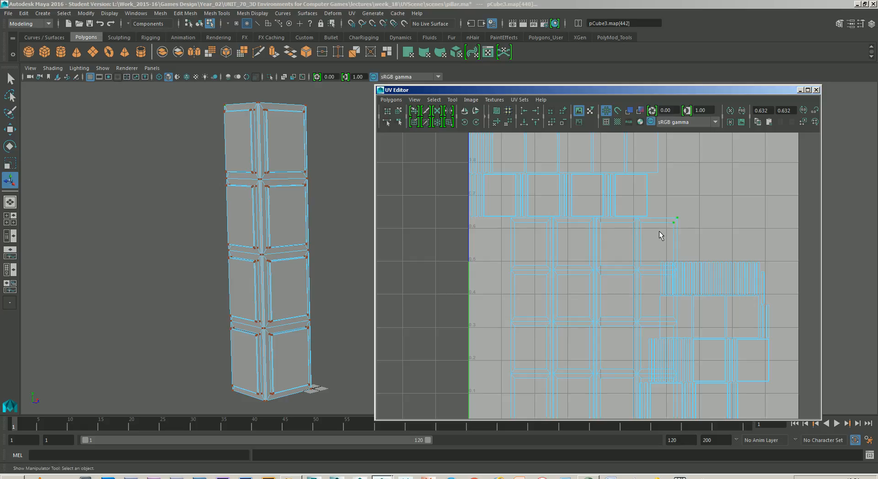
ctrl+right_drag(673, 222, 701, 211)
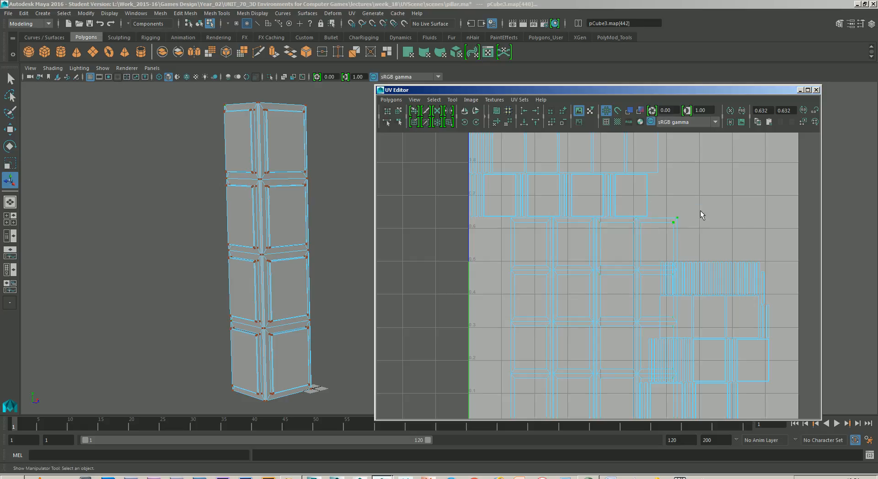
scroll(739, 240, down, 2)
key(w)
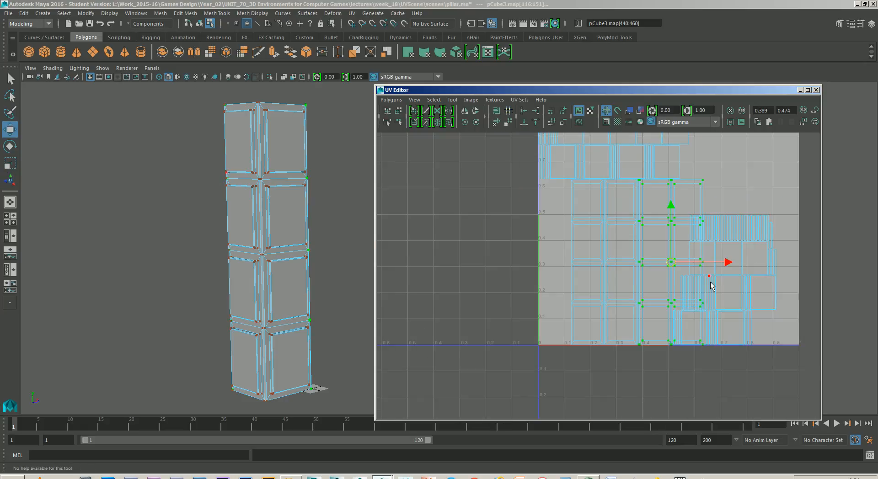
drag(728, 266, 514, 266)
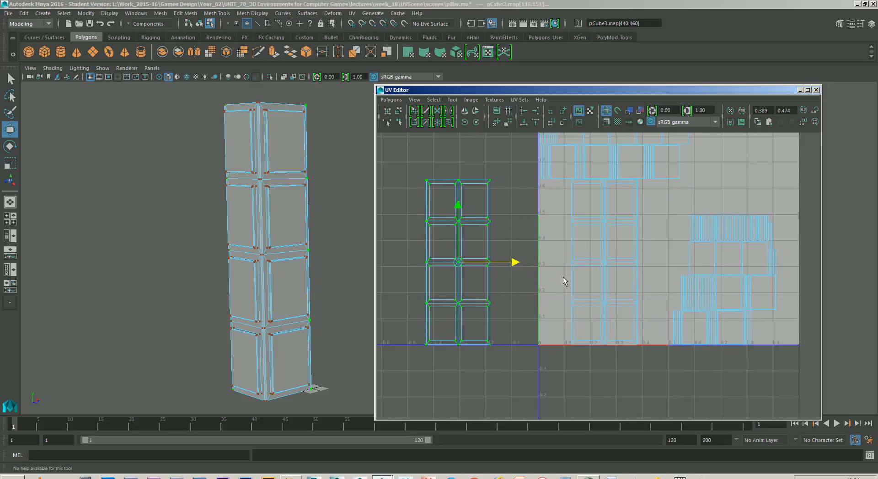
Select the right border edges of the two-column shell and move and sew the third column onto it.
alt+middle_drag(556, 285, 612, 305)
scroll(601, 289, up, 2)
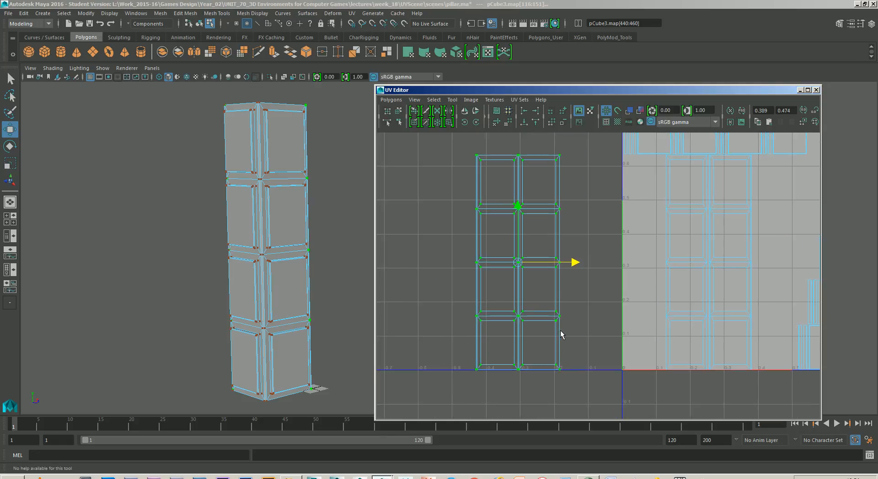
right_drag(561, 335, 561, 304)
click(560, 300)
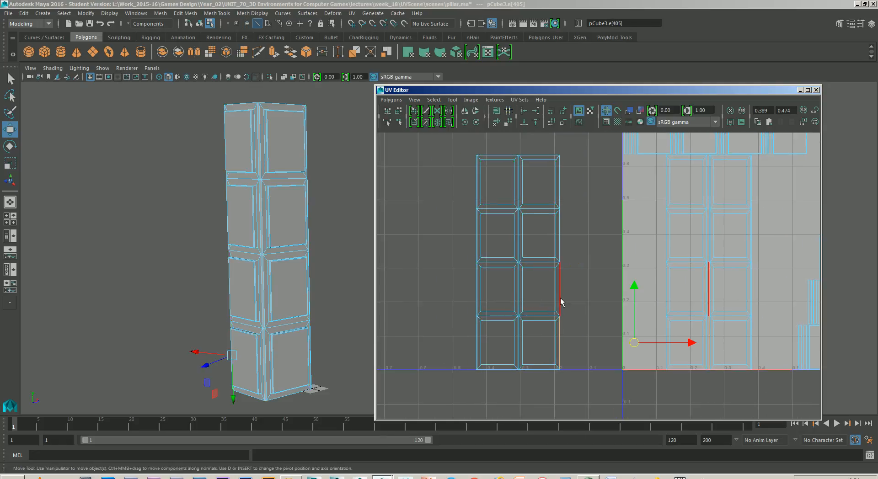
shift+click(560, 296)
shift+click(560, 249)
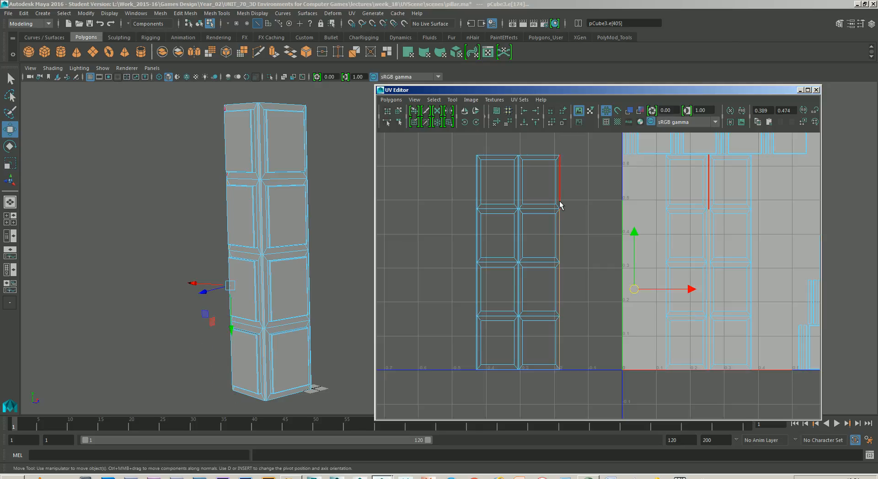
shift+click(560, 203)
shift+right_drag(561, 205, 558, 183)
Select the right border edges of the three-column shell along its full height and move and sew the fourth column onto it.
alt+middle_drag(590, 244, 557, 249)
alt+right_drag(553, 249, 563, 287)
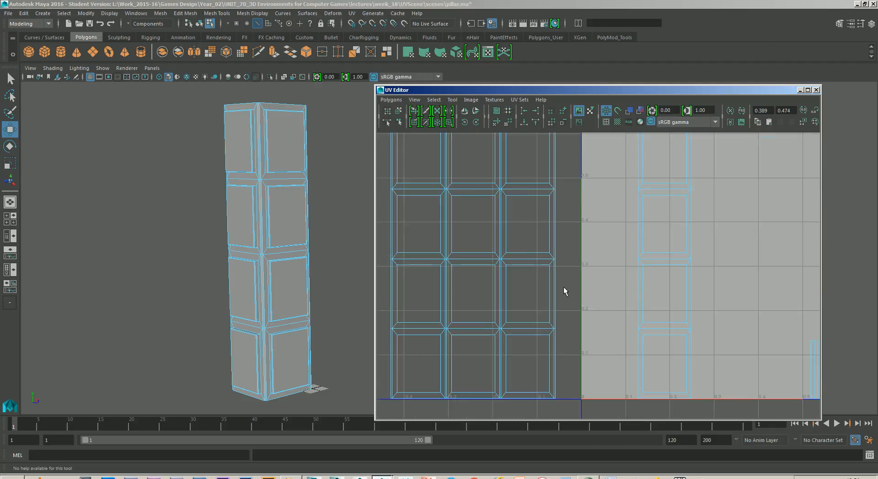
alt+middle_drag(563, 287, 597, 238)
alt+right_drag(596, 238, 575, 317)
click(584, 314)
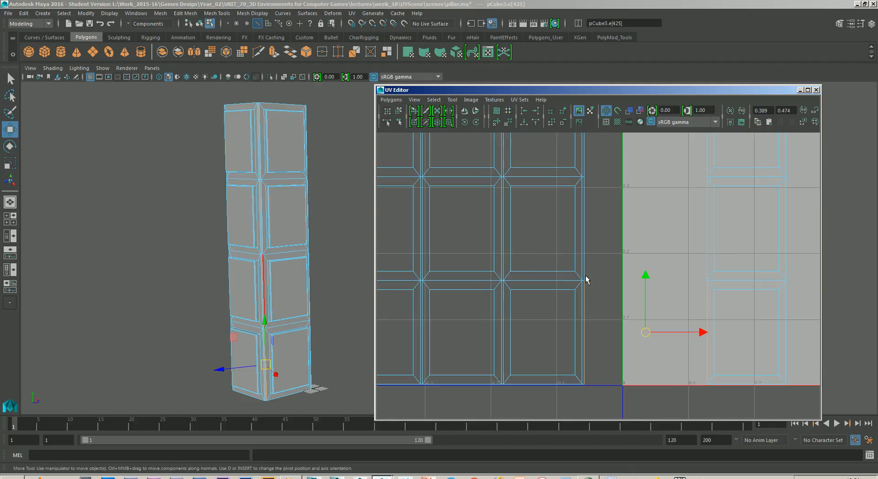
shift+click(585, 255)
alt+middle_drag(586, 249, 582, 323)
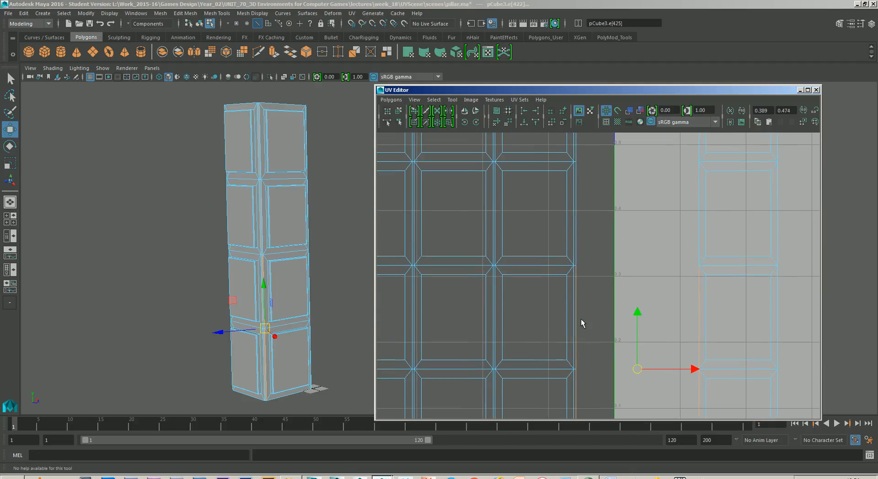
shift+click(574, 250)
alt+middle_drag(595, 216, 566, 265)
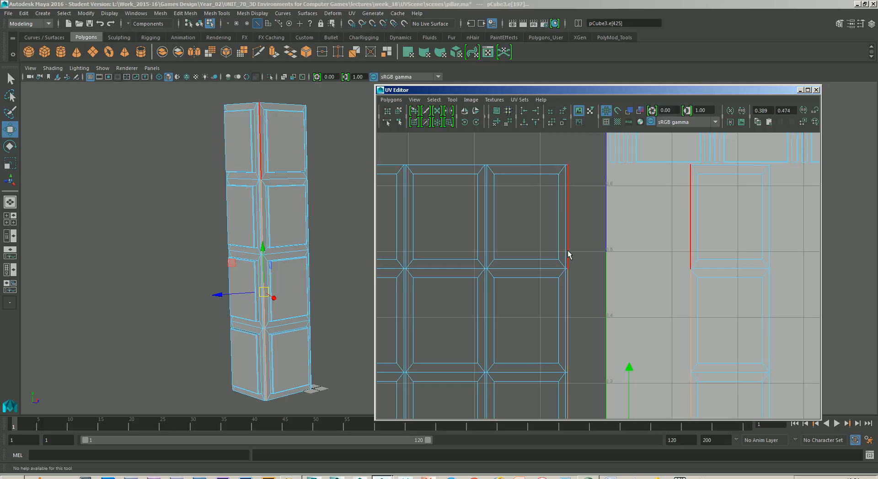
shift+click(568, 254)
shift+right_drag(569, 251, 568, 226)
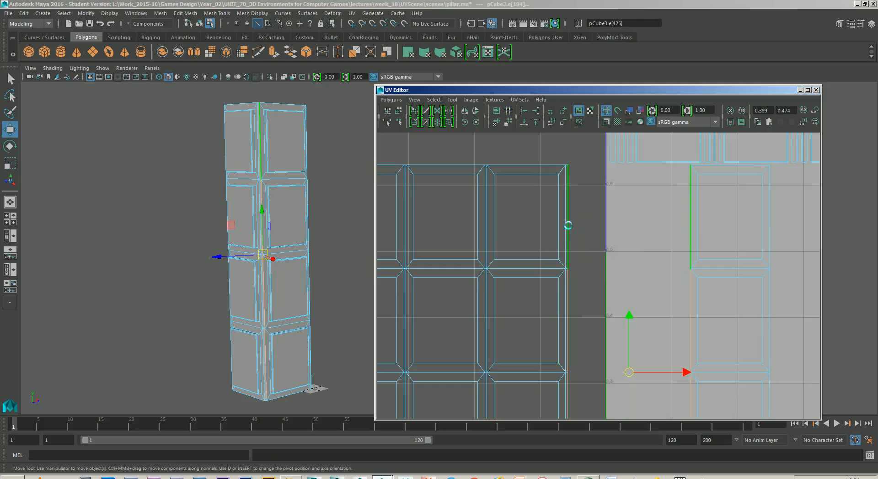
Select the whole four-column UV shell and move it left, past the grid tile beside the 0–1 texture space.
alt+middle_drag(626, 285, 641, 251)
scroll(641, 251, down, 2)
scroll(640, 274, down, 2)
alt+middle_drag(639, 300, 688, 275)
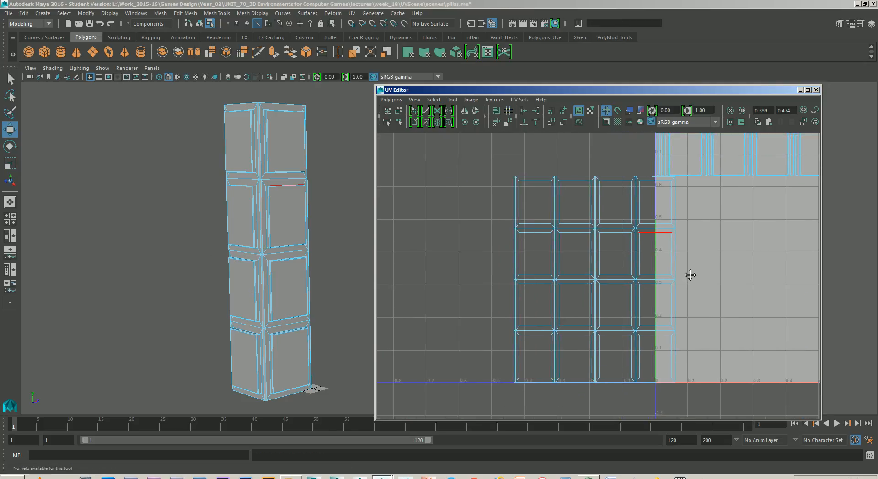
scroll(686, 276, down, 1)
alt+middle_drag(633, 305, 610, 317)
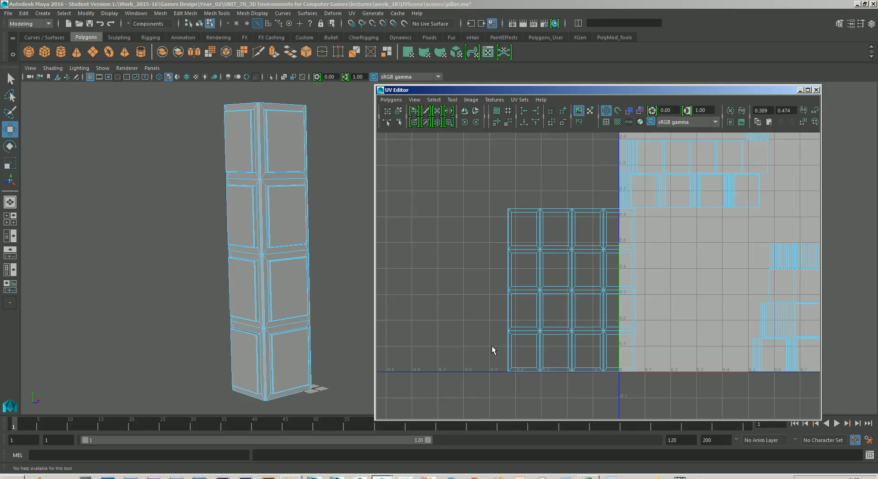
right_drag(507, 348, 548, 350)
drag(499, 367, 519, 380)
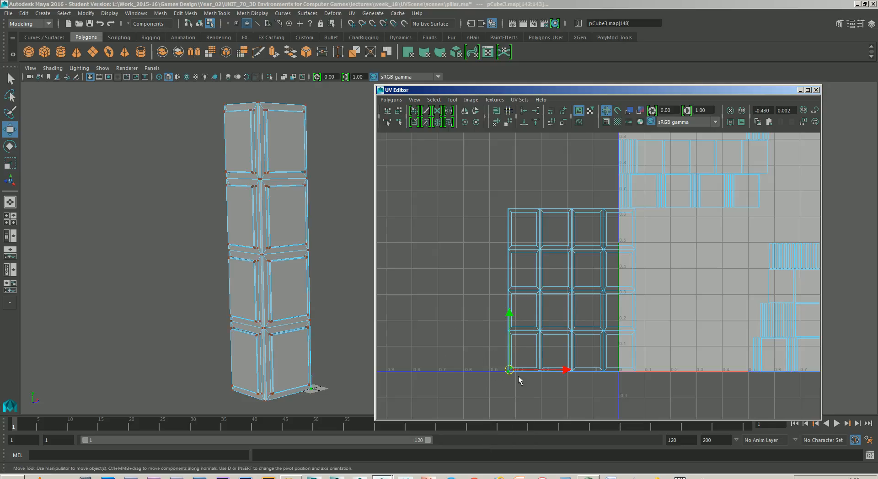
ctrl+right_drag(510, 371, 549, 358)
drag(630, 292, 518, 289)
scroll(674, 301, down, 4)
alt+middle_drag(640, 314, 653, 322)
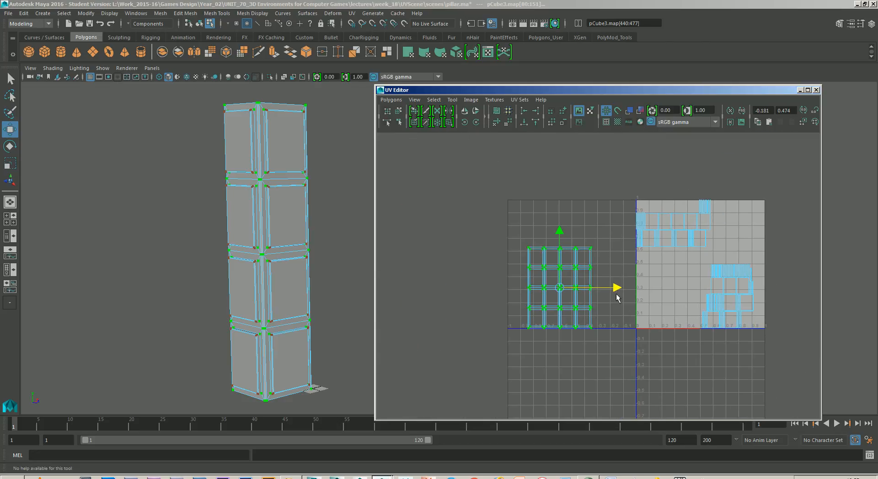
middle_drag(645, 293, 559, 287)
Select the four inset panel faces down one side of the pillar in face selection mode.
alt+middle_drag(637, 277, 656, 284)
scroll(551, 317, up, 2)
alt+middle_drag(595, 320, 598, 316)
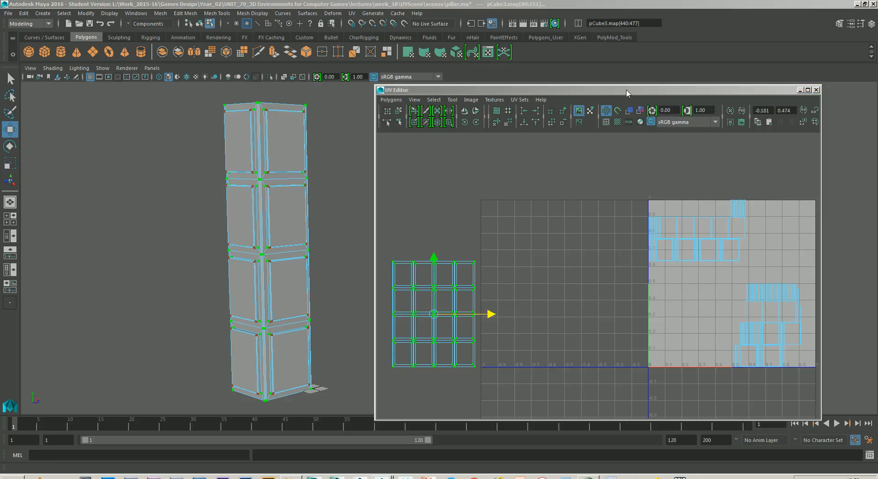
drag(628, 90, 613, 74)
right_drag(262, 355, 261, 251)
alt+middle_drag(277, 300, 289, 291)
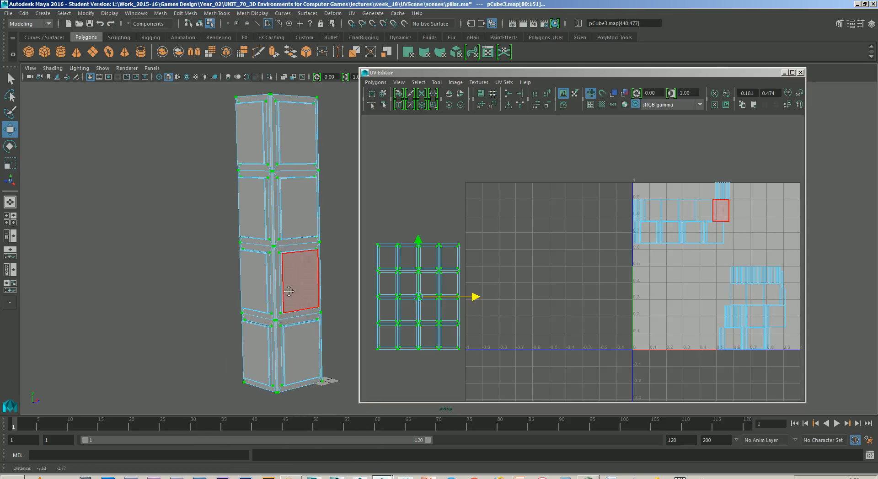
click(256, 352)
shift+click(255, 281)
shift+click(265, 224)
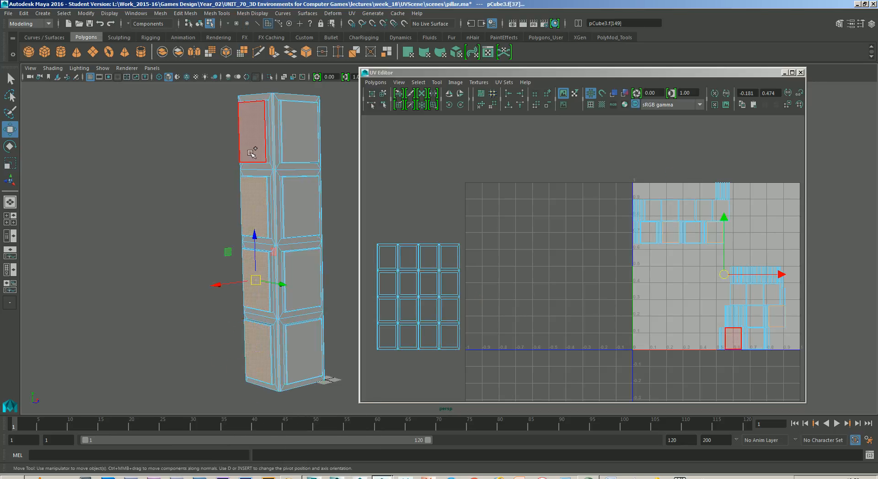
shift+click(254, 137)
alt+drag(256, 274, 232, 271)
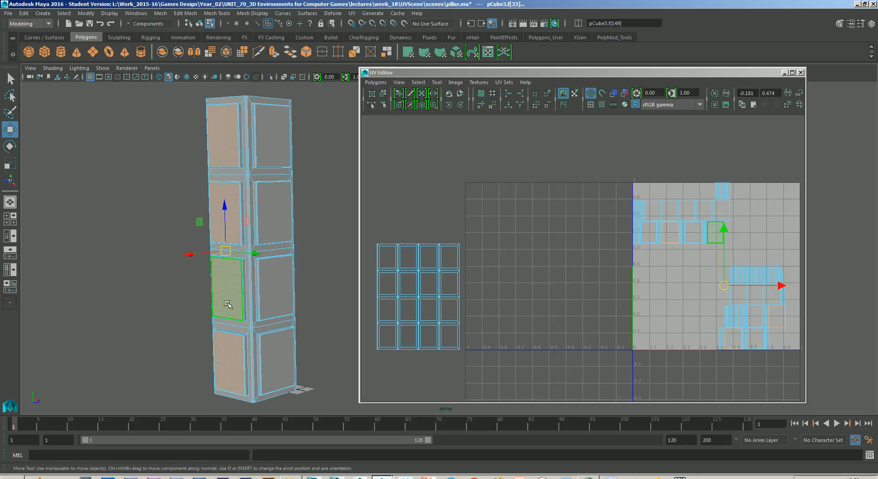
Convert the panel selection to UVs, move the four panel shells into the empty tile left of the texture space, and spread them apart.
alt+middle_drag(684, 269, 648, 260)
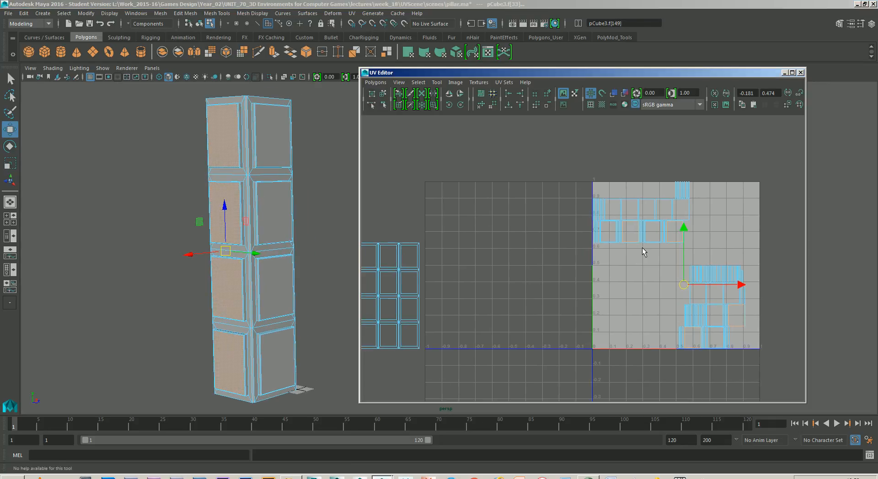
click(633, 231)
ctrl+right_drag(632, 236, 707, 240)
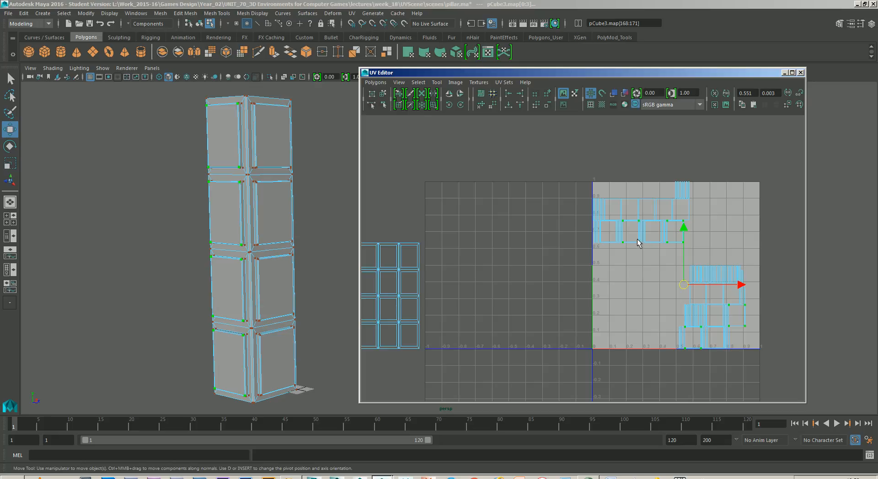
ctrl+right_drag(638, 239, 672, 228)
drag(685, 289, 513, 262)
drag(492, 356, 458, 237)
drag(517, 309, 496, 228)
Switch to edge selection and select the four outer border edges of the upper-left panel shell.
key(f)
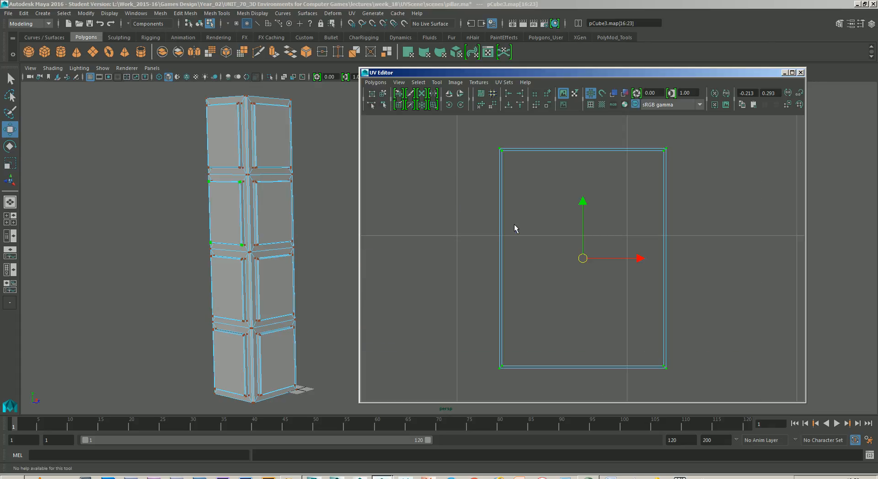
scroll(568, 269, down, 5)
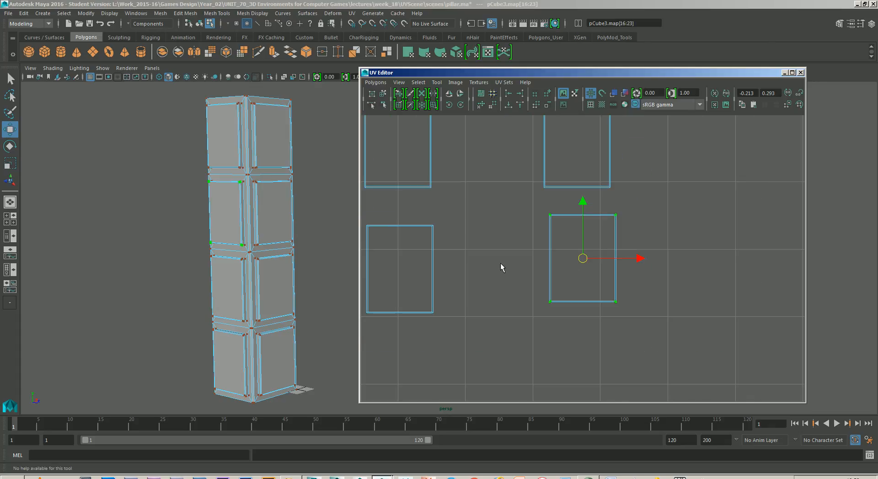
alt+middle_drag(503, 265, 621, 323)
right_click(565, 225)
click(564, 206)
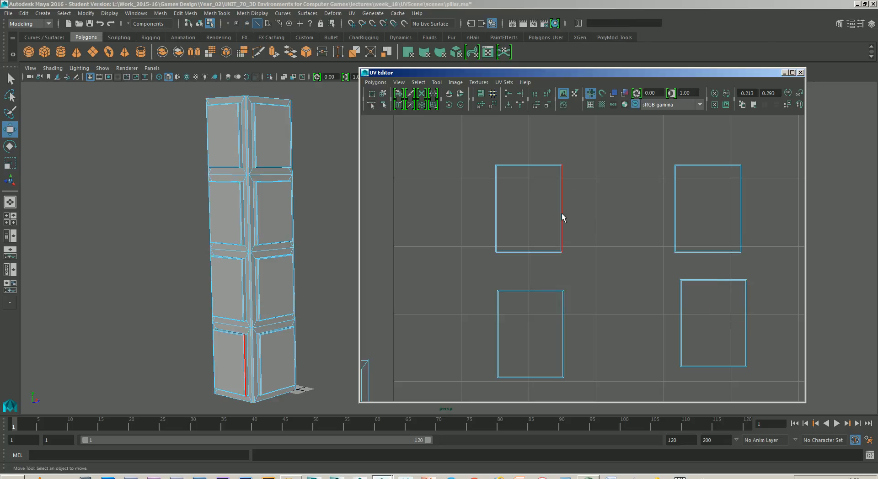
click(545, 173)
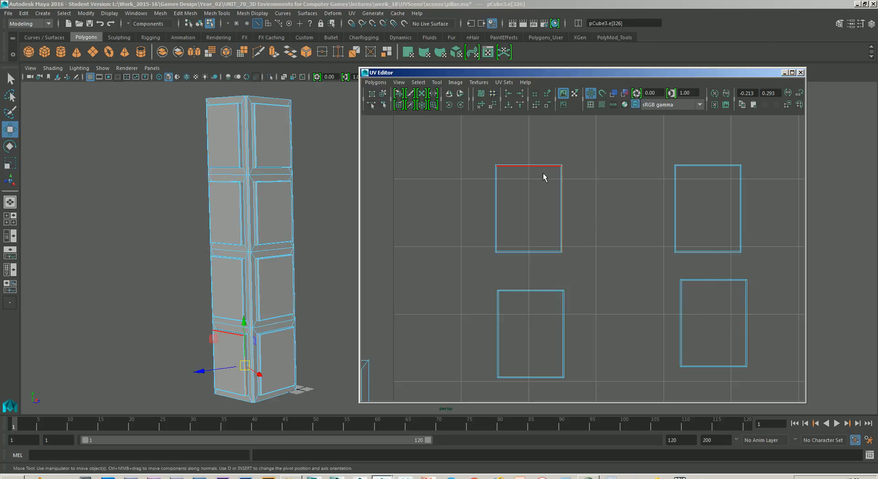
click(495, 182)
click(519, 251)
Add the four outer border edges of the lower-left panel shell to the edge selection.
click(537, 290)
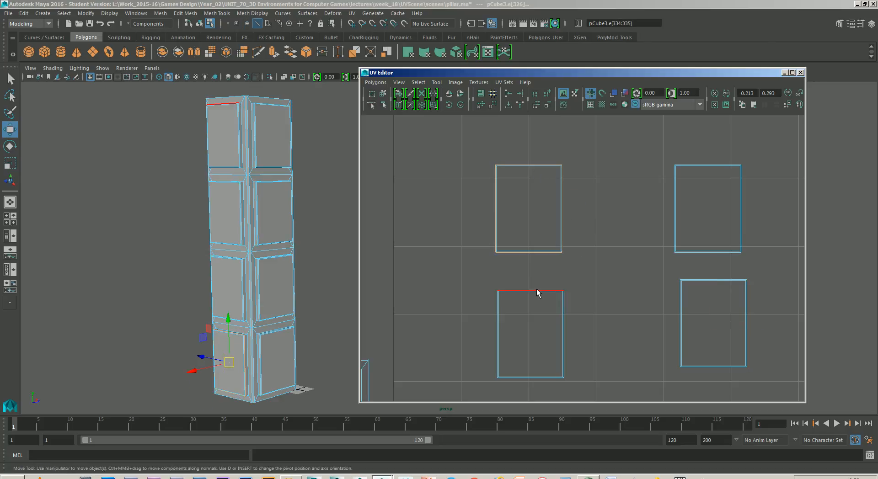
click(565, 320)
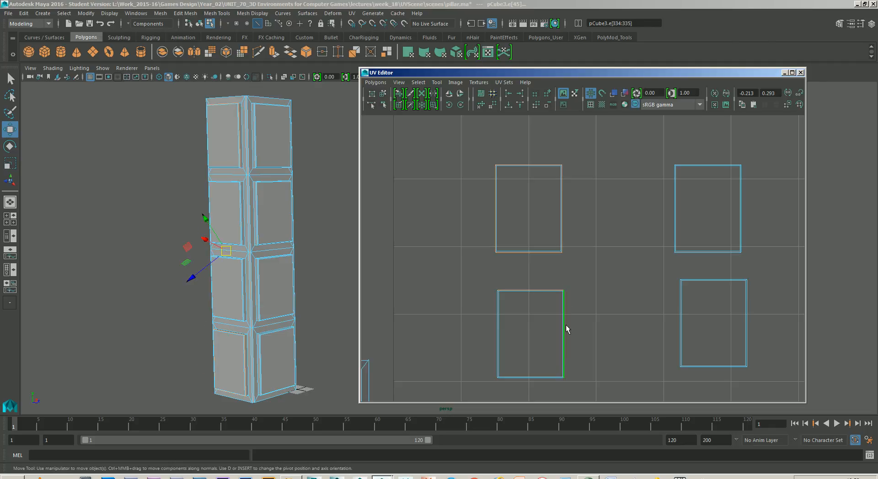
click(498, 352)
scroll(534, 273, up, 4)
alt+middle_drag(539, 334, 545, 272)
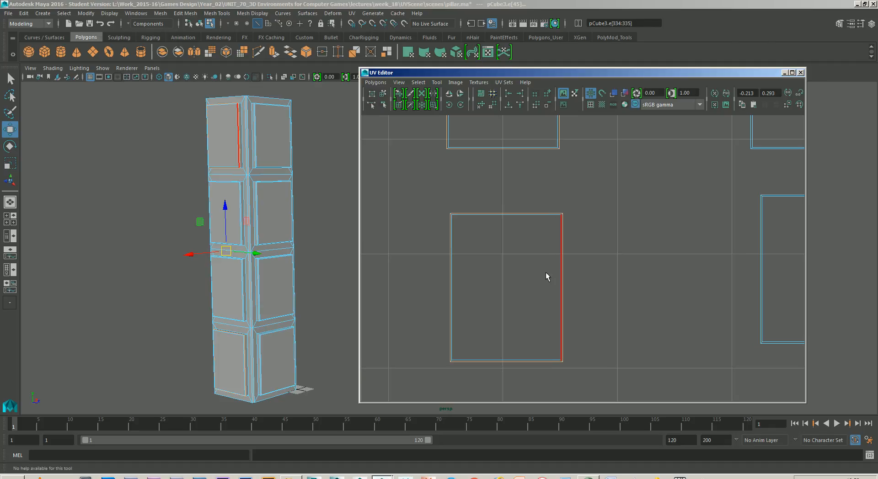
Add the four outer border edges of the lower-right panel shell to the edge selection.
click(623, 312)
alt+middle_drag(654, 306, 537, 285)
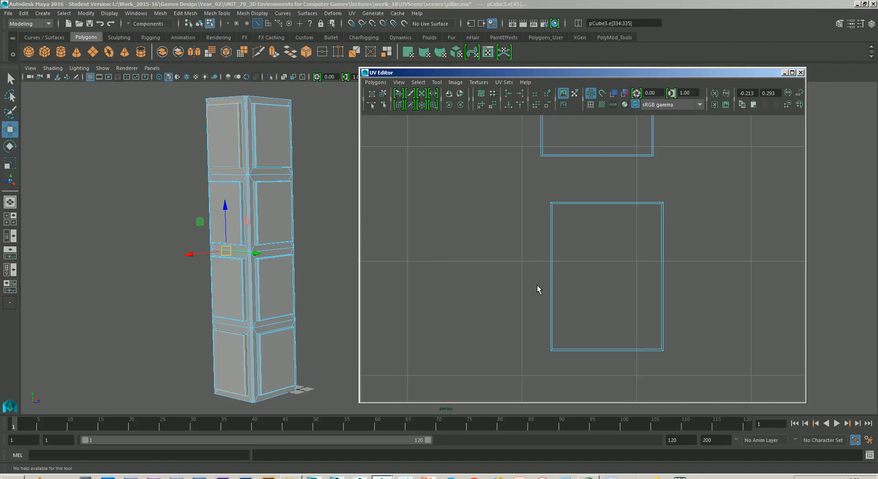
click(549, 282)
click(584, 351)
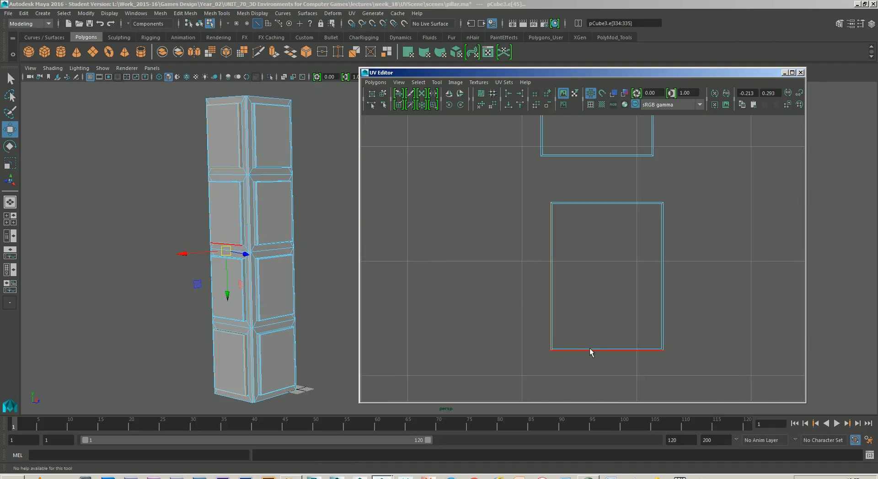
click(613, 350)
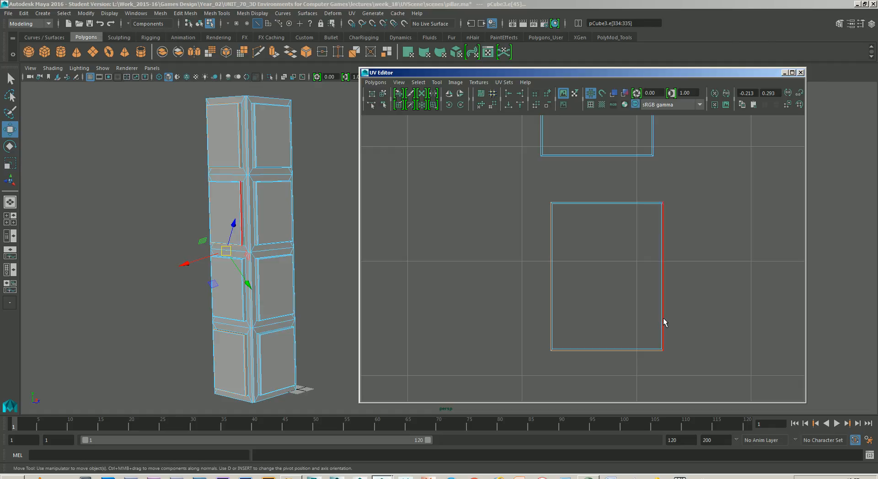
click(619, 203)
alt+middle_drag(624, 203, 594, 326)
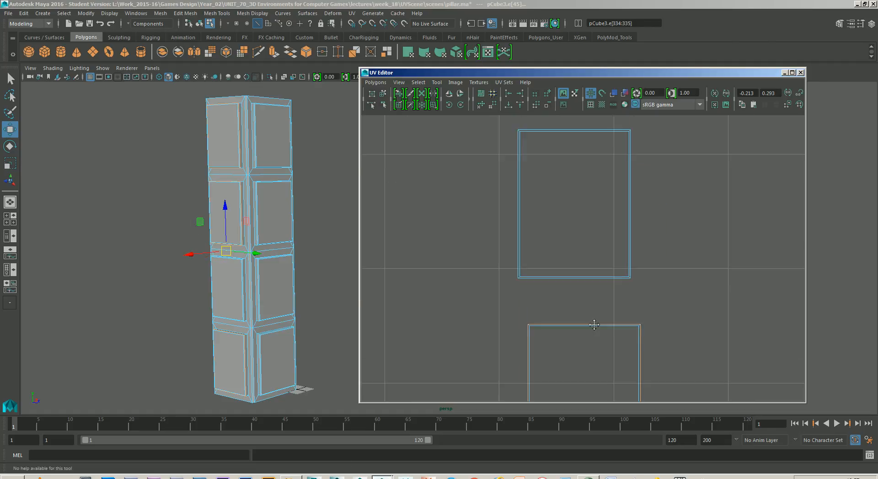
Add the upper-right panel shell's outer border edges to the selection and move and sew the bevel strips onto all four panels.
click(631, 252)
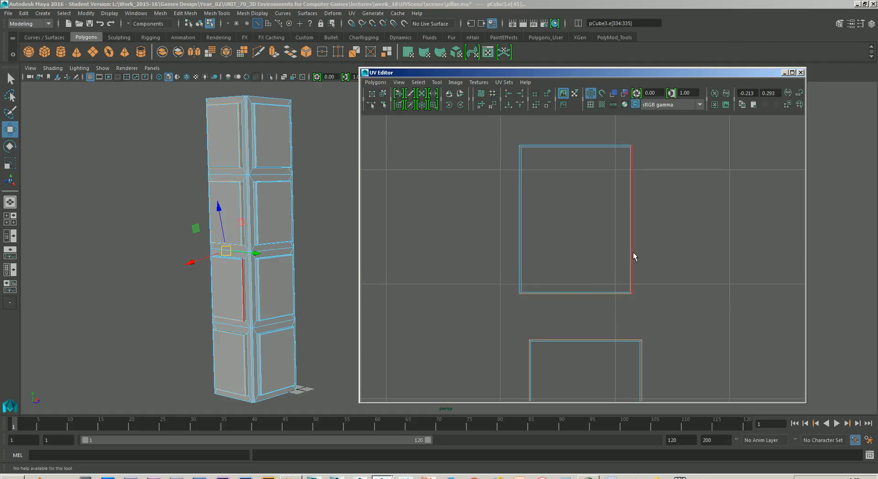
click(603, 167)
click(590, 147)
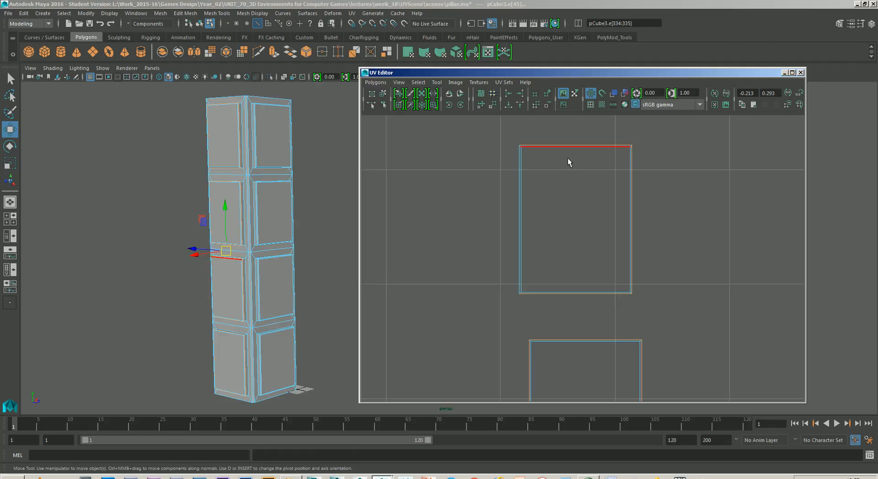
shift+click(519, 177)
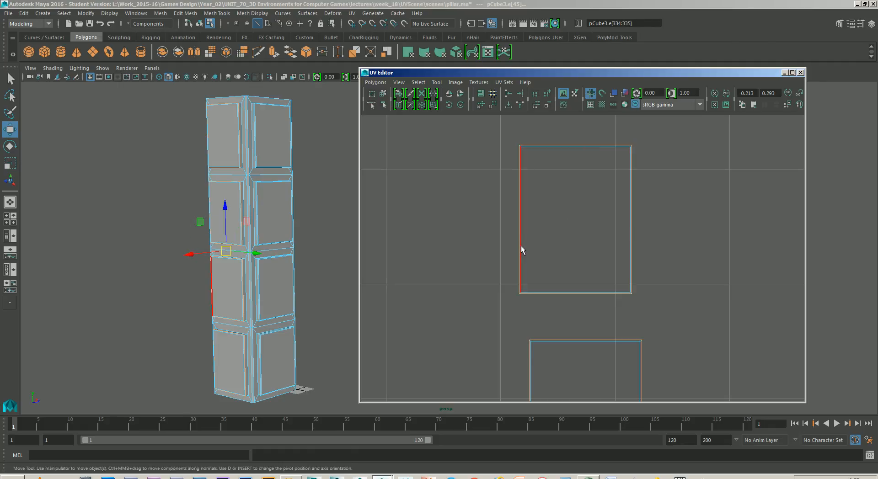
shift+right_drag(522, 245, 526, 221)
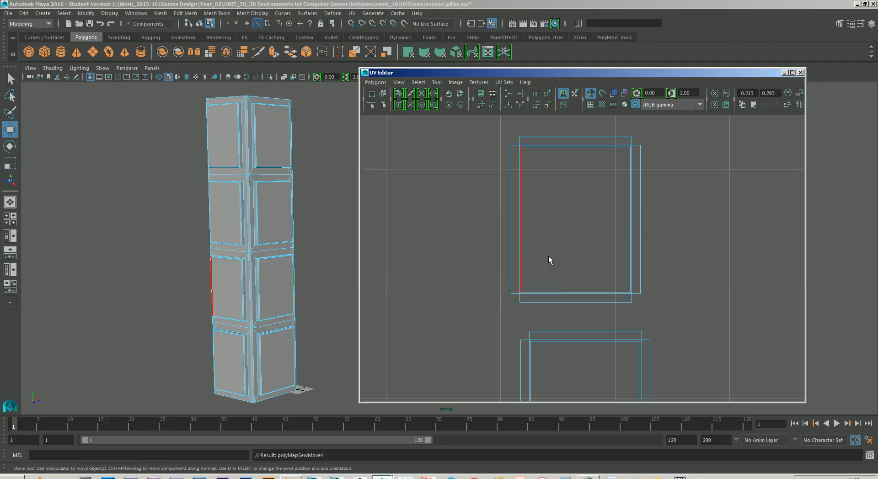
Switch to UV selection and move the upper-left panel shell into the upper-left corner of the empty UV tile.
scroll(549, 259, down, 6)
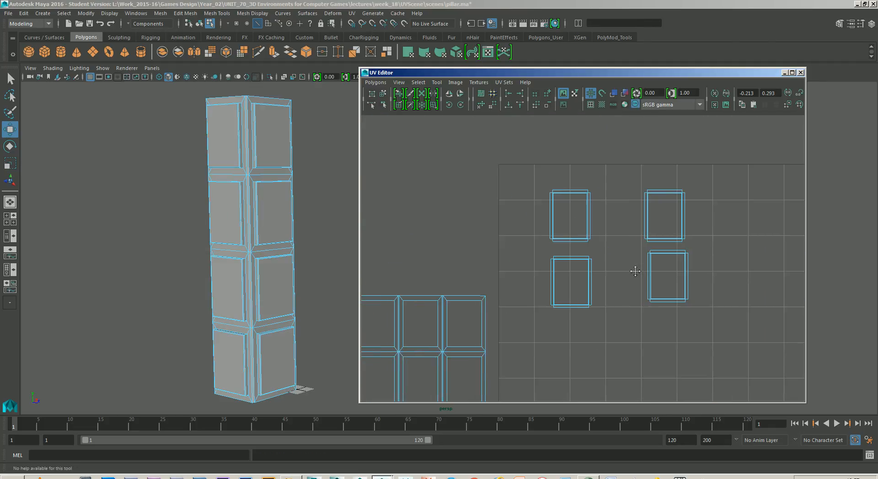
right_click(565, 241)
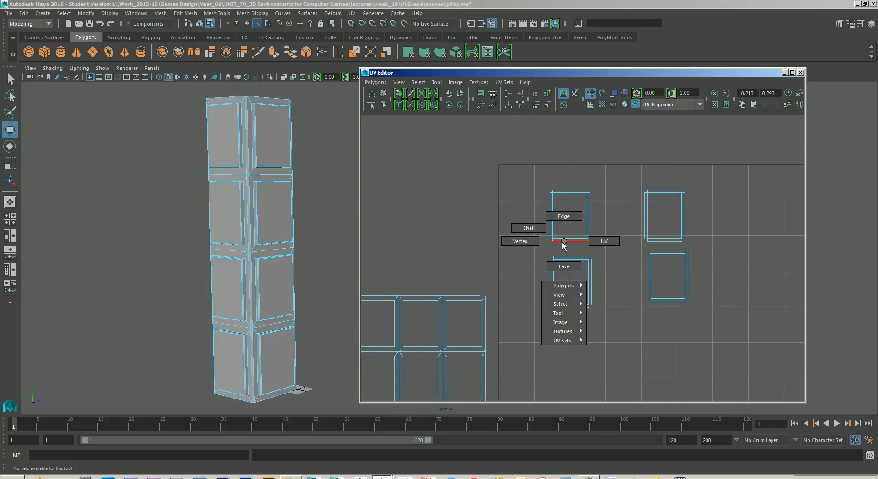
right_drag(594, 240, 594, 240)
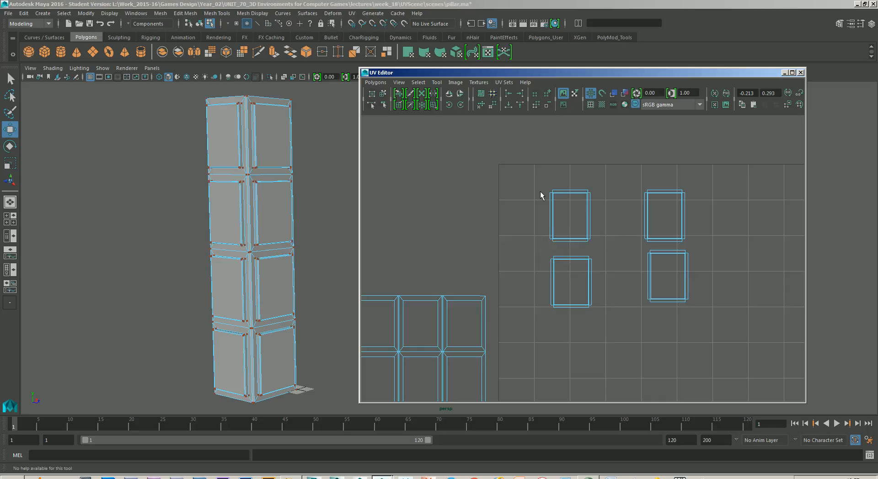
drag(540, 188, 605, 248)
alt+middle_drag(596, 279, 624, 288)
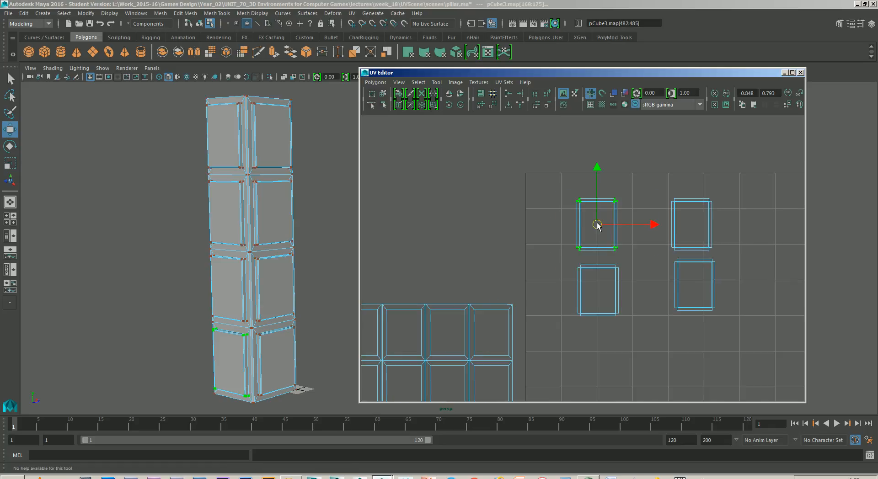
drag(597, 224, 559, 202)
Line up the other three sewn panel shells in a row beside the first one along the tile's upper edge.
drag(732, 256, 732, 252)
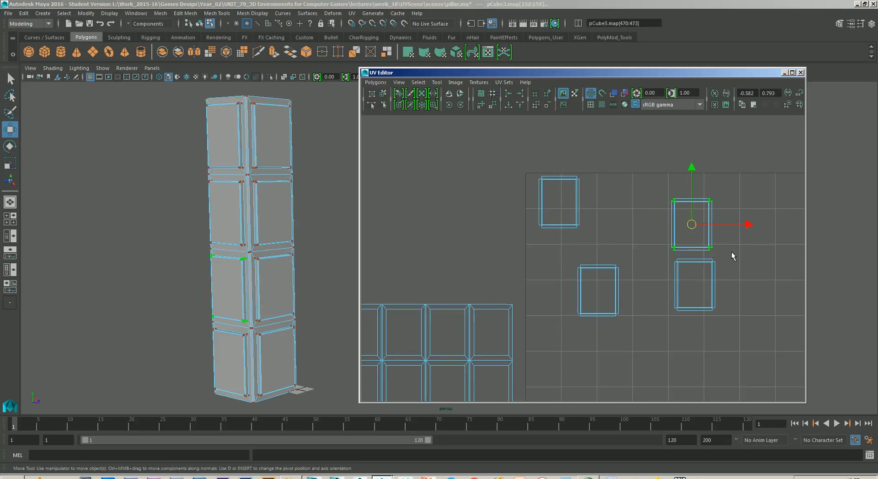
drag(692, 224, 610, 202)
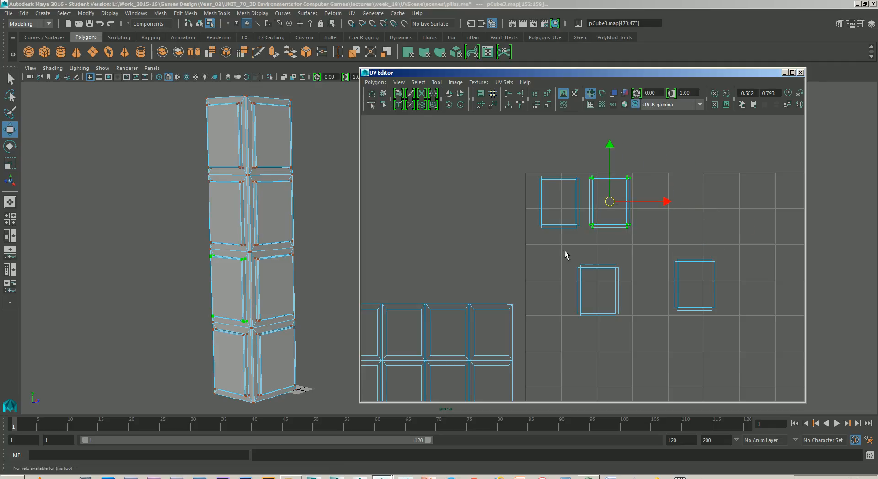
drag(566, 254, 635, 311)
drag(662, 251, 763, 345)
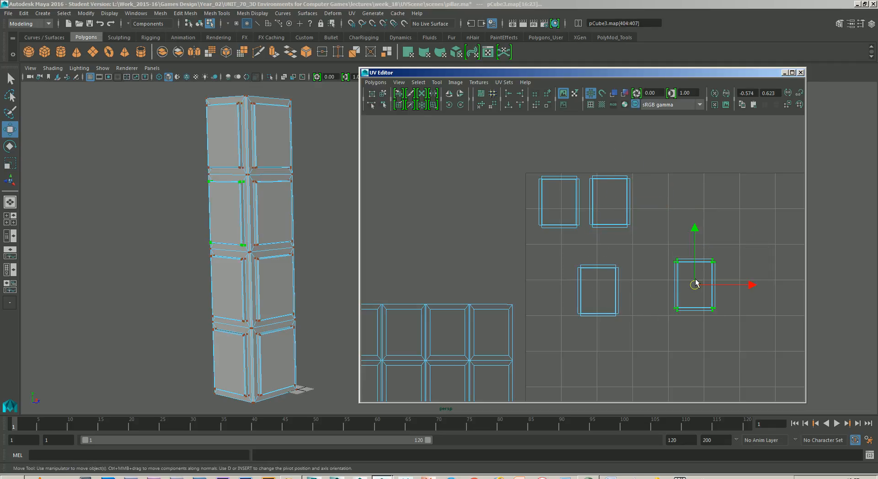
drag(696, 283, 656, 200)
drag(564, 249, 646, 336)
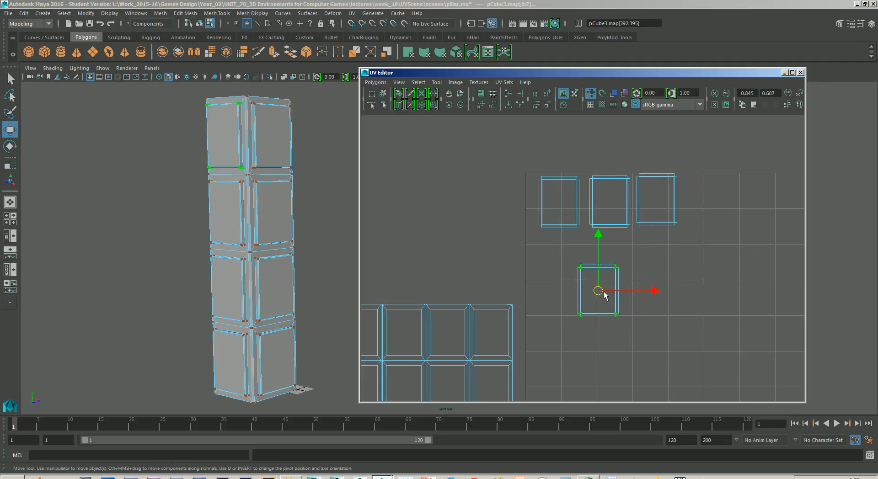
drag(600, 292, 703, 197)
alt+middle_drag(702, 197, 669, 190)
Select the four inset panel faces on the pillar's right-hand side and move their UVs out of the 0–1 tile into the empty tile.
right_drag(280, 221, 280, 247)
click(277, 359)
shift+click(277, 288)
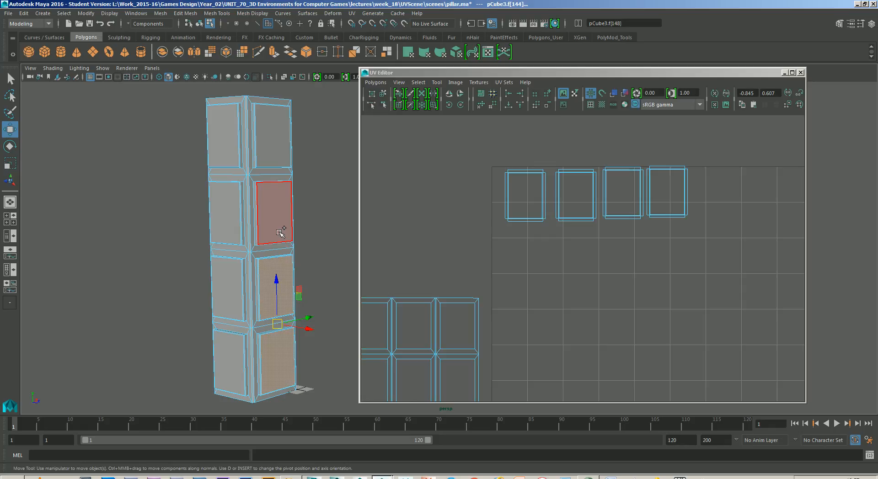
shift+click(275, 213)
shift+click(273, 137)
alt+middle_drag(669, 335, 575, 308)
scroll(557, 289, down, 4)
scroll(550, 290, up, 1)
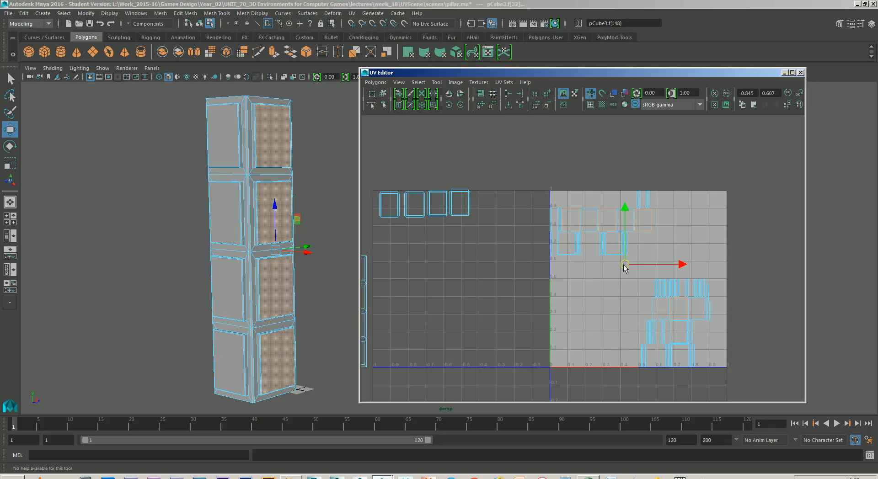
drag(624, 268, 480, 323)
Examine the finished row of panel shells and compare it with the newly moved panel faces in the UV layout.
scroll(525, 294, up, 3)
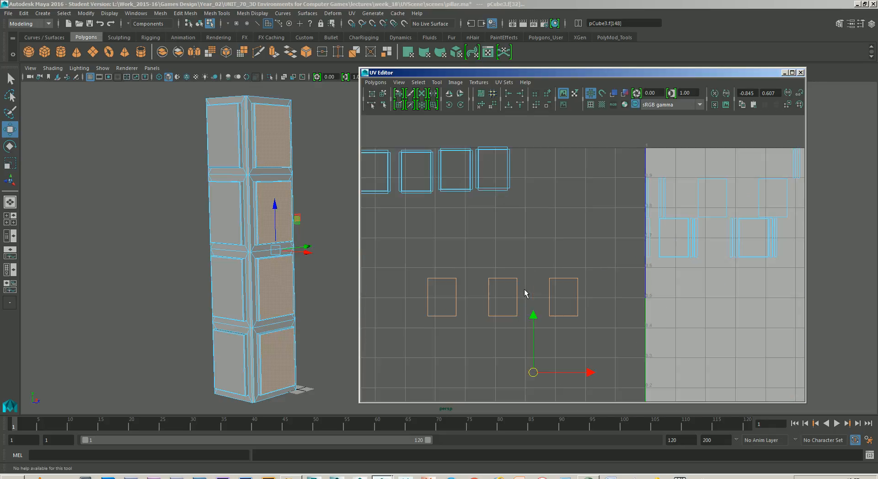
scroll(525, 290, up, 1)
alt+drag(528, 278, 551, 229)
alt+middle_drag(551, 229, 560, 209)
scroll(561, 210, down, 2)
alt+middle_drag(590, 257, 619, 270)
scroll(540, 265, up, 1)
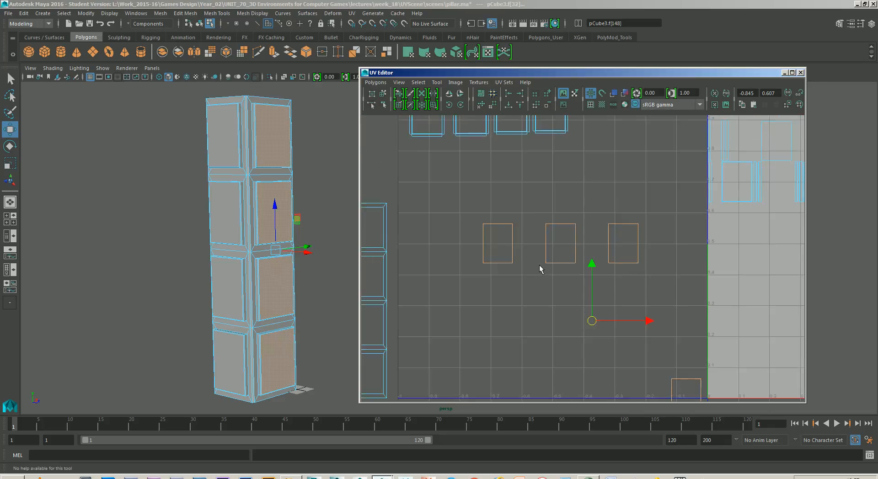
scroll(540, 265, up, 2)
alt+middle_drag(472, 257, 519, 363)
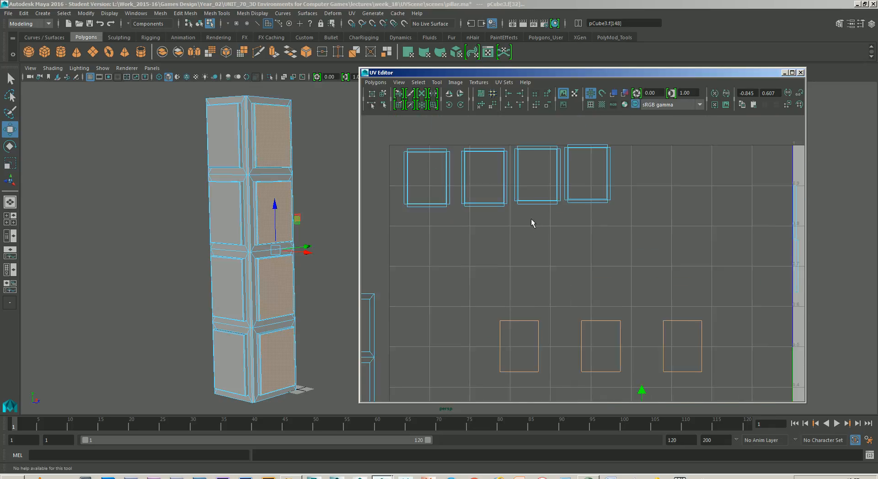
scroll(518, 200, up, 3)
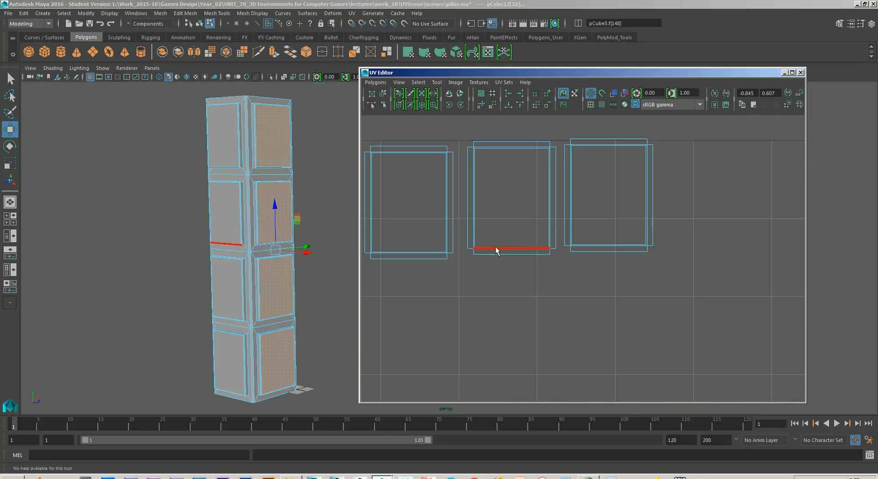
click(474, 236)
alt+middle_drag(573, 356, 561, 230)
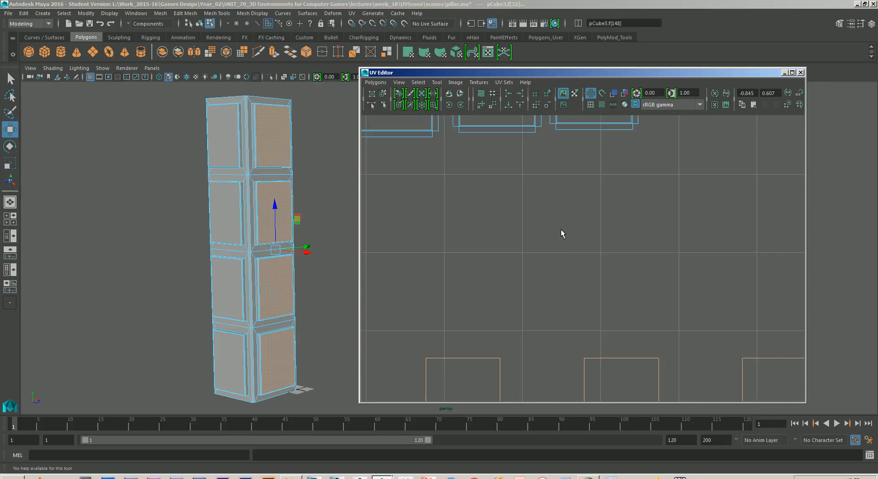
scroll(562, 237, down, 4)
alt+middle_drag(705, 356, 602, 251)
scroll(648, 294, down, 2)
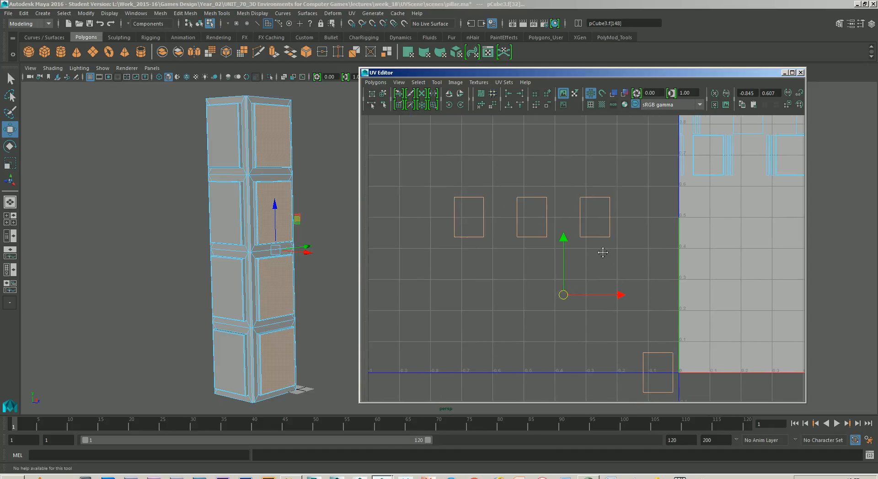
Move the stray fourth panel face below the other three and select all four panel faces.
click(654, 363)
drag(657, 367, 592, 281)
drag(443, 175, 631, 315)
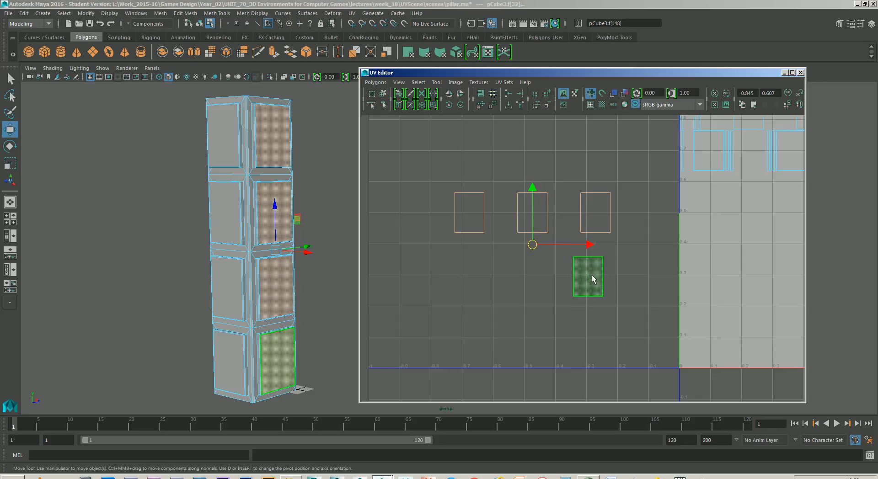
Convert the four selected panel faces to their edges and move and sew the bevel strips onto them.
ctrl+right_click(593, 279)
ctrl+right_drag(592, 274, 597, 227)
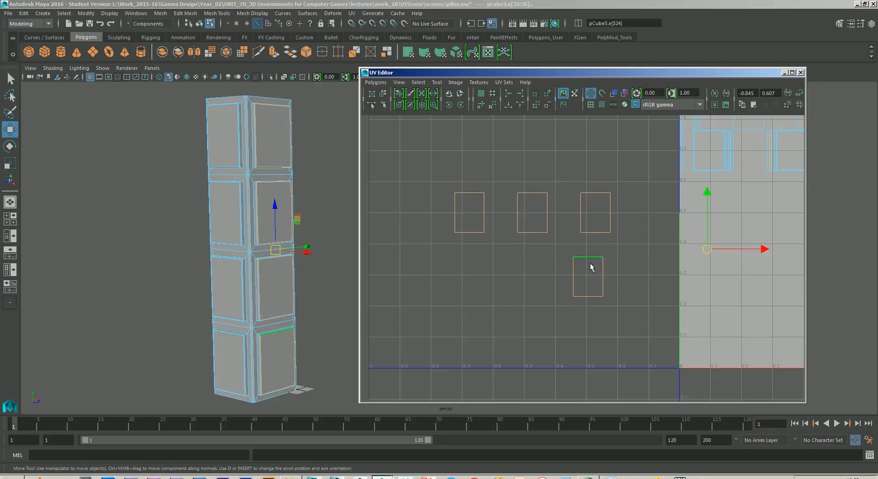
scroll(522, 284, down, 2)
alt+middle_drag(674, 281, 652, 301)
ctrl+right_click(559, 270)
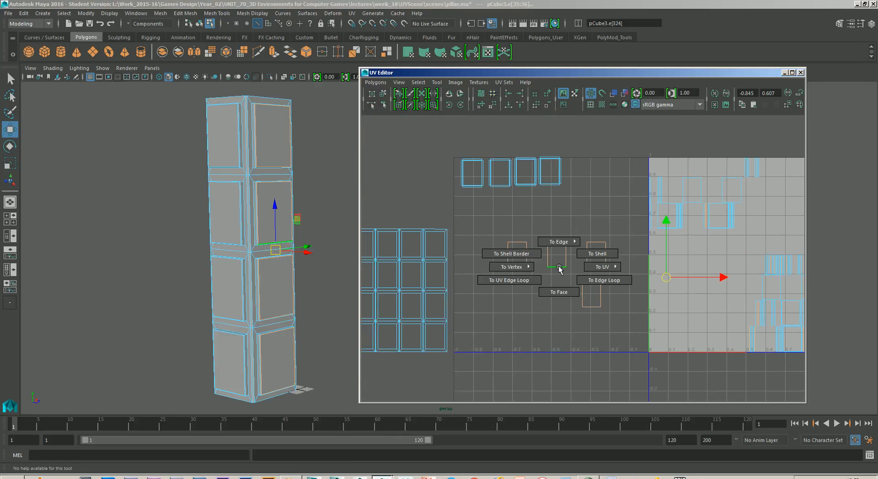
shift+right_drag(560, 270, 555, 242)
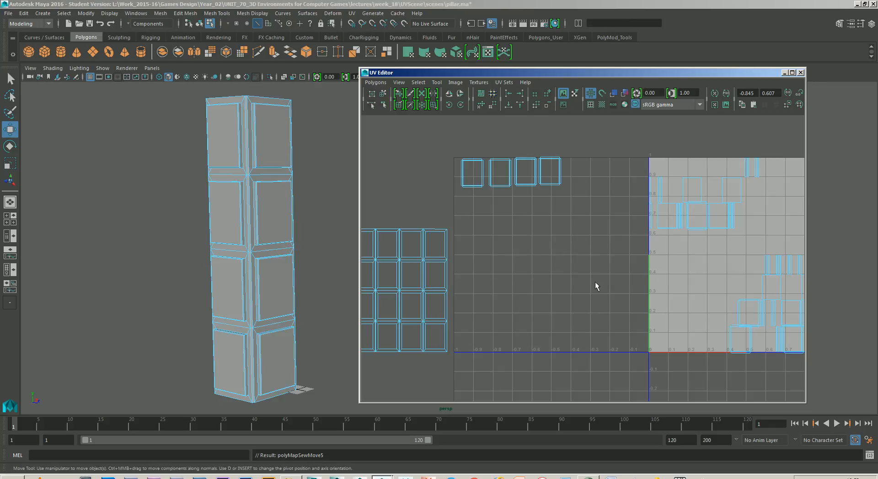
Reselect the right-hand side's four inset panel faces, convert them to whole-shell UVs, and move these shells into the empty tile.
alt+middle_drag(596, 286, 621, 329)
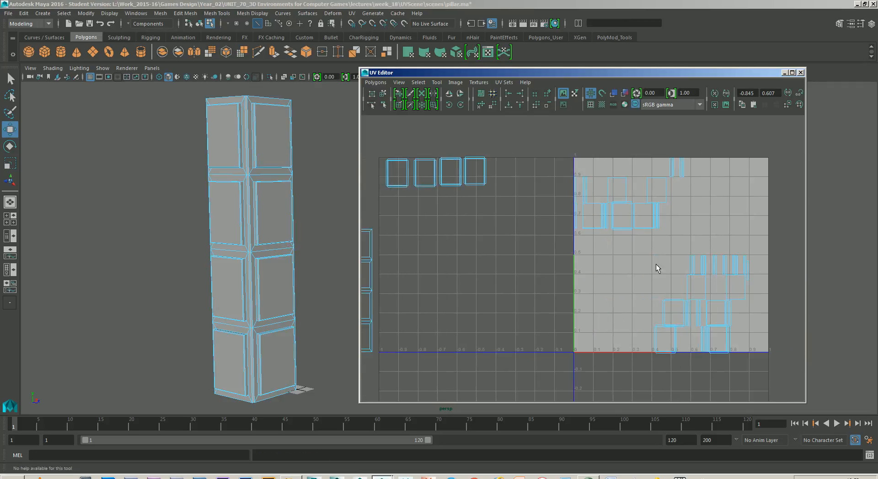
right_drag(276, 362, 275, 249)
click(272, 347)
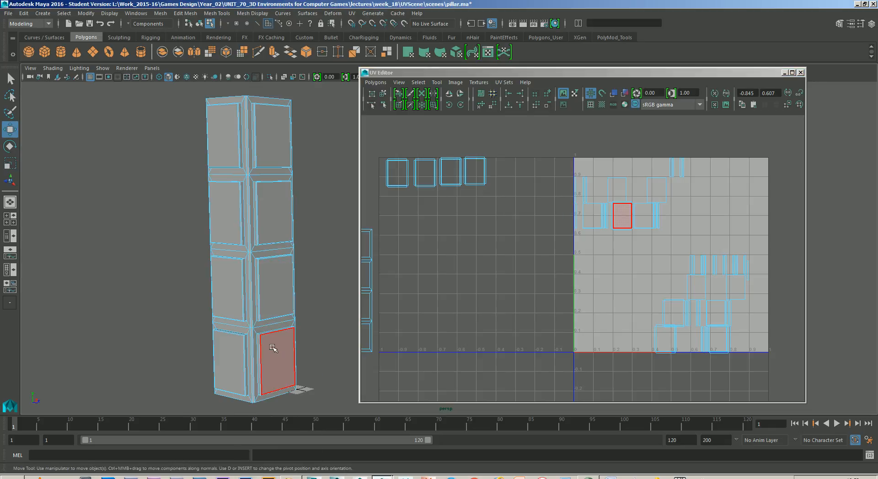
click(273, 349)
shift+click(278, 288)
shift+click(277, 215)
shift+click(276, 137)
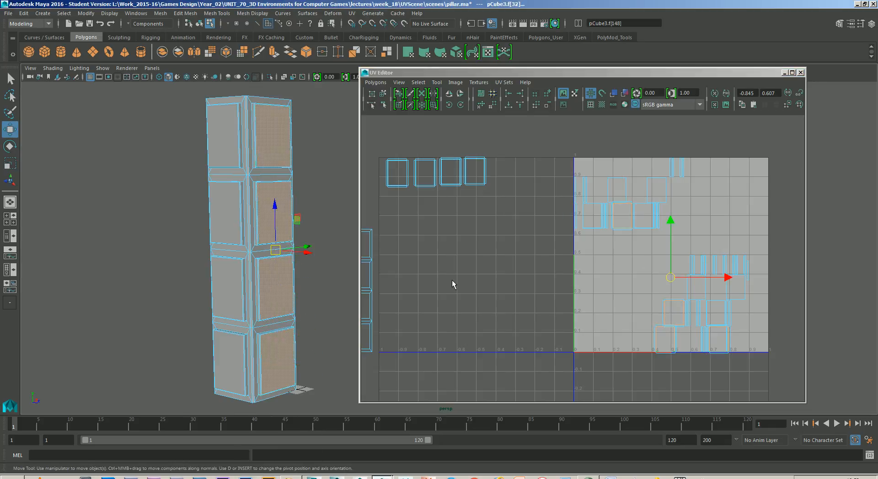
ctrl+right_drag(667, 329, 707, 315)
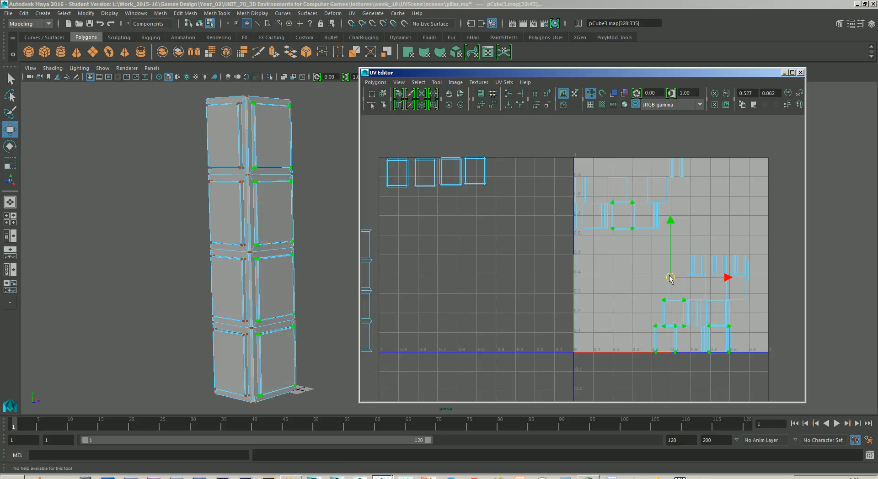
drag(670, 277, 503, 313)
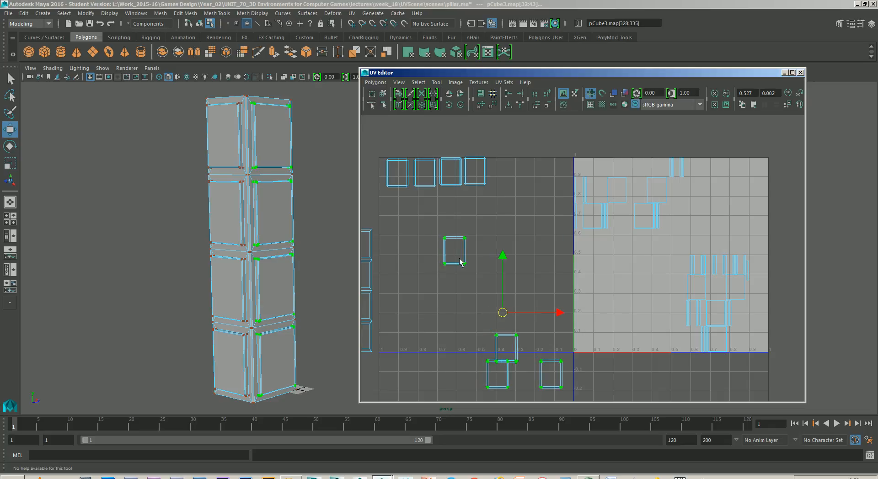
Start a second row by moving the upper two newly sewn shells beneath the first two shells of the top row.
drag(418, 216, 504, 287)
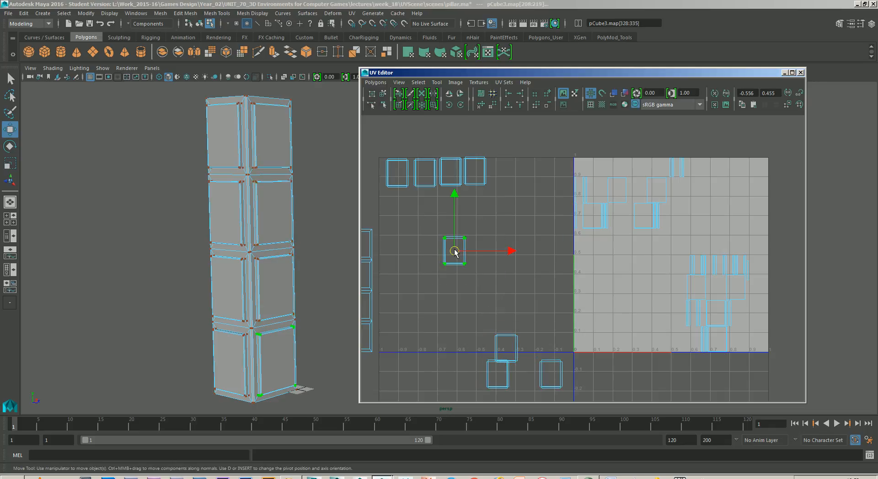
drag(455, 251, 396, 211)
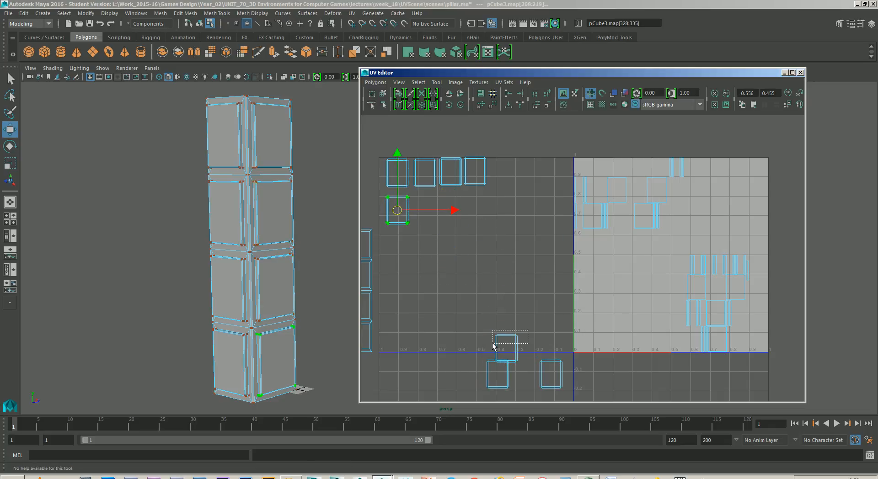
drag(493, 346, 493, 347)
right_drag(510, 339, 514, 345)
drag(508, 349, 426, 210)
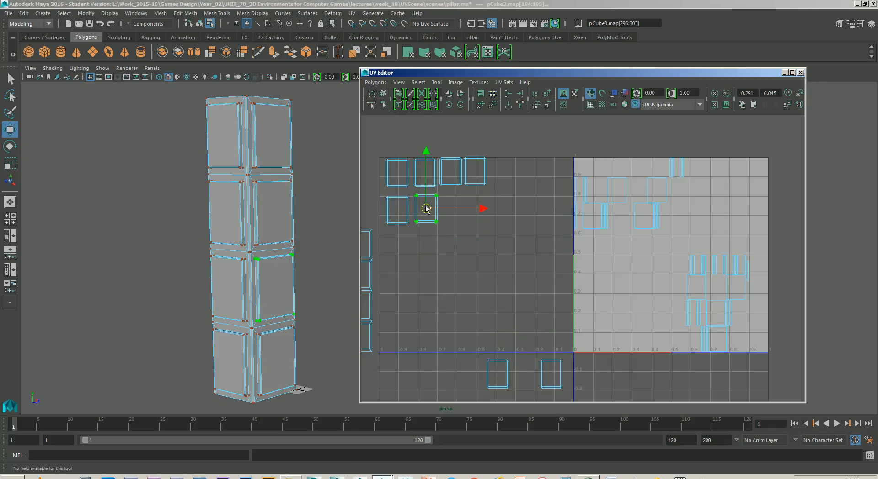
Move the remaining two newly sewn shells into the third and fourth places of the second row.
drag(526, 394, 529, 393)
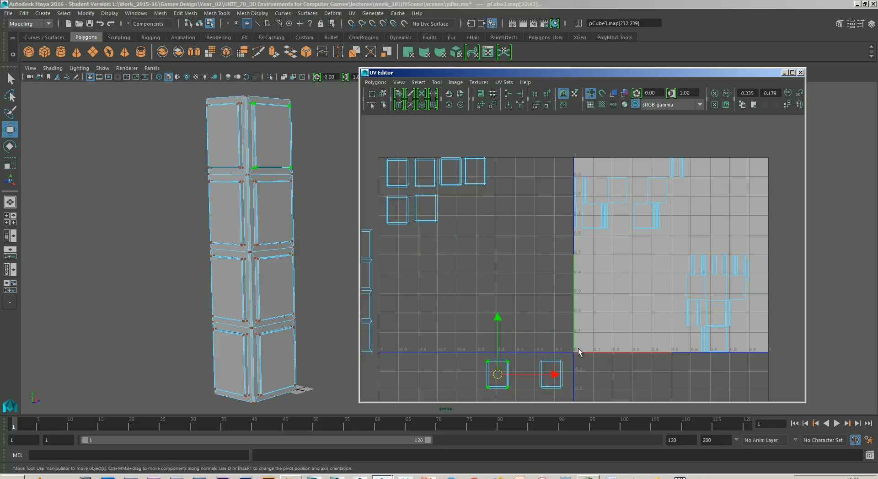
drag(579, 352, 459, 209)
drag(557, 413, 554, 407)
drag(498, 372, 487, 211)
Select the four inset panel faces on the pillar's next side, whose bevel strips are still unsewn.
alt+drag(288, 301, 272, 319)
alt+middle_drag(273, 319, 279, 326)
alt+right_drag(278, 326, 352, 378)
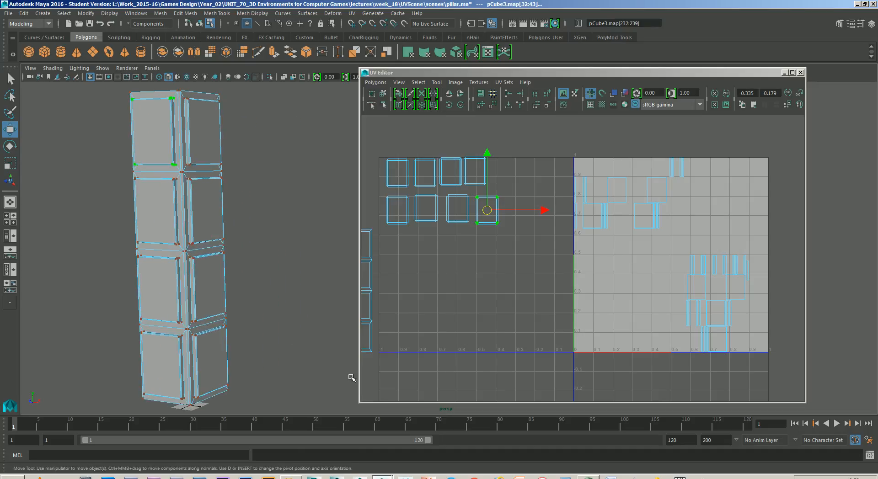
right_drag(216, 221, 211, 250)
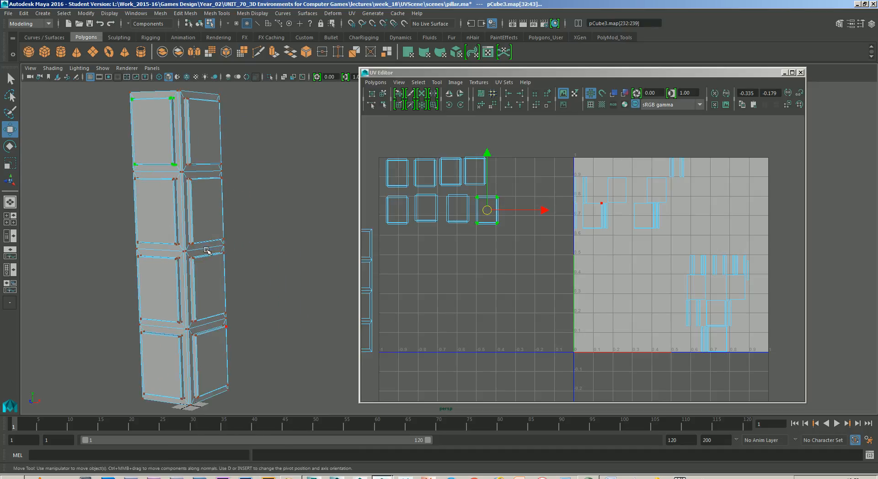
click(211, 357)
shift+click(210, 286)
shift+click(199, 219)
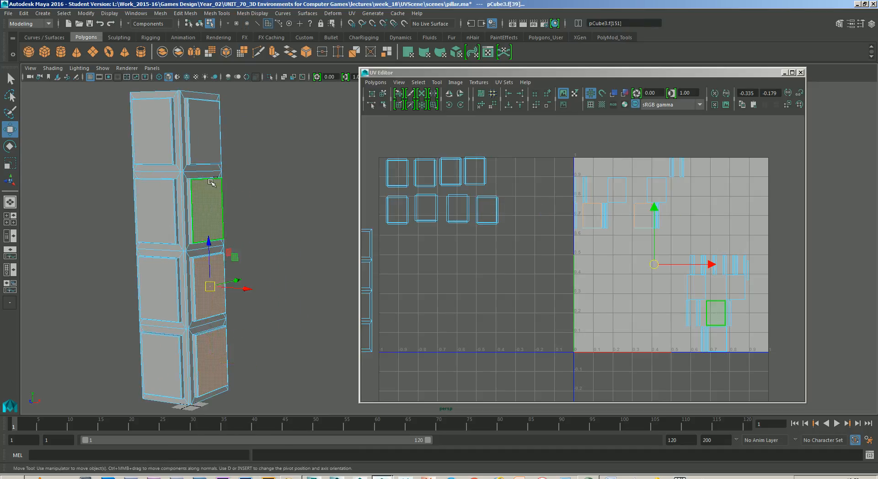
shift+click(205, 133)
alt+middle_drag(714, 310, 690, 319)
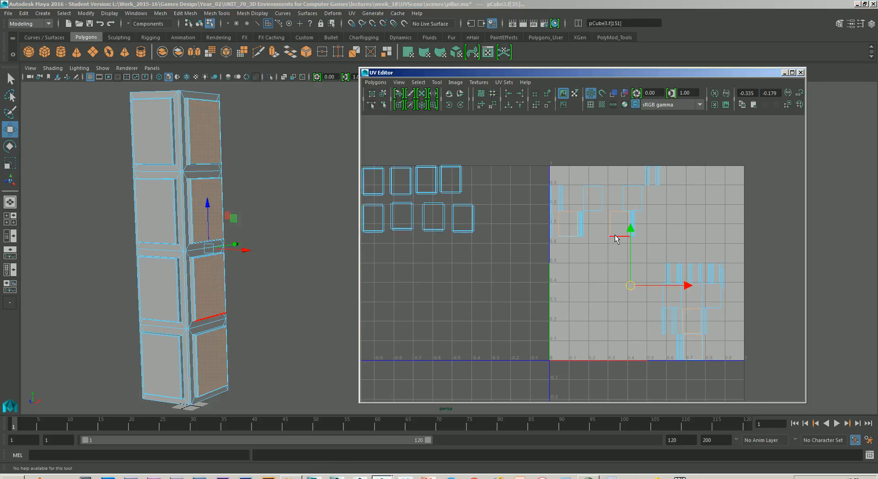
ctrl+right_click(612, 235)
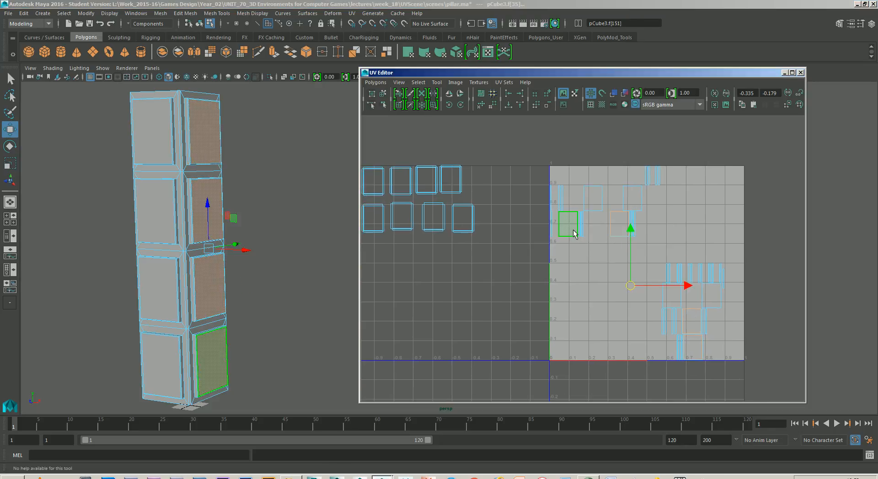
scroll(577, 229, up, 3)
scroll(578, 226, down, 3)
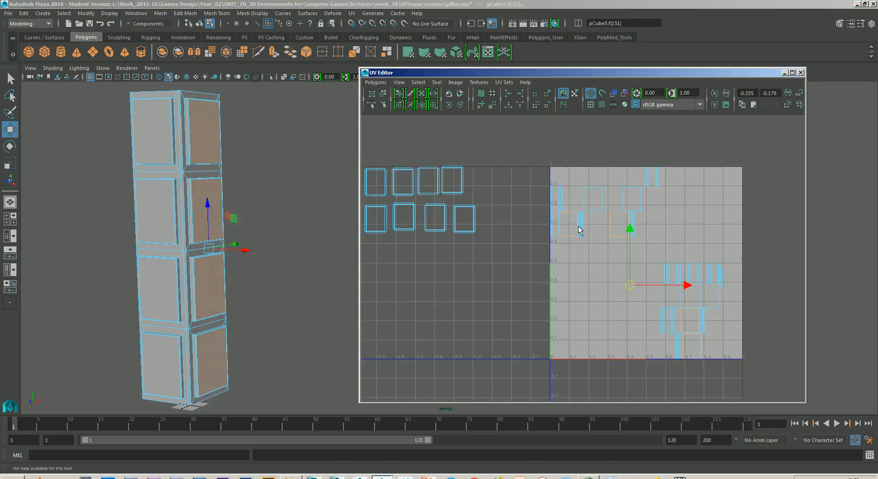
Convert the four selected panel faces to UVs, move their shells into the empty tile, and separate the two stacked lower shells.
ctrl+right_click(631, 288)
ctrl+right_drag(632, 290, 691, 285)
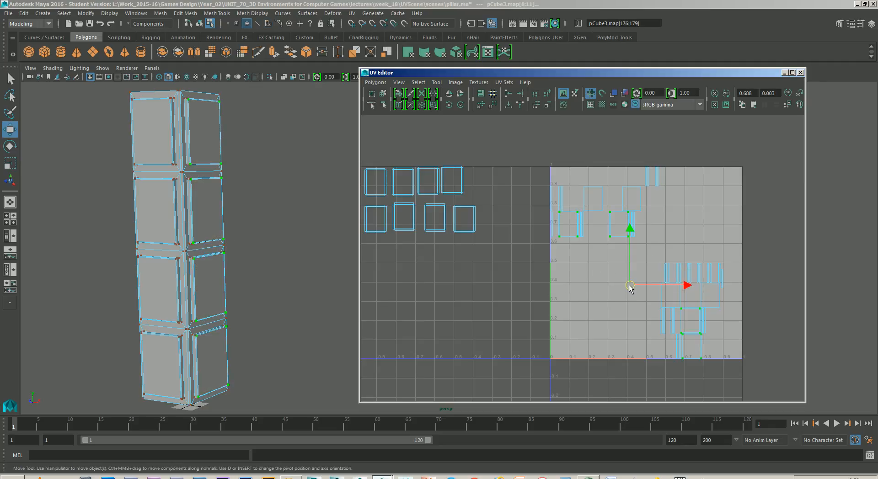
ctrl+right_drag(631, 288, 632, 287)
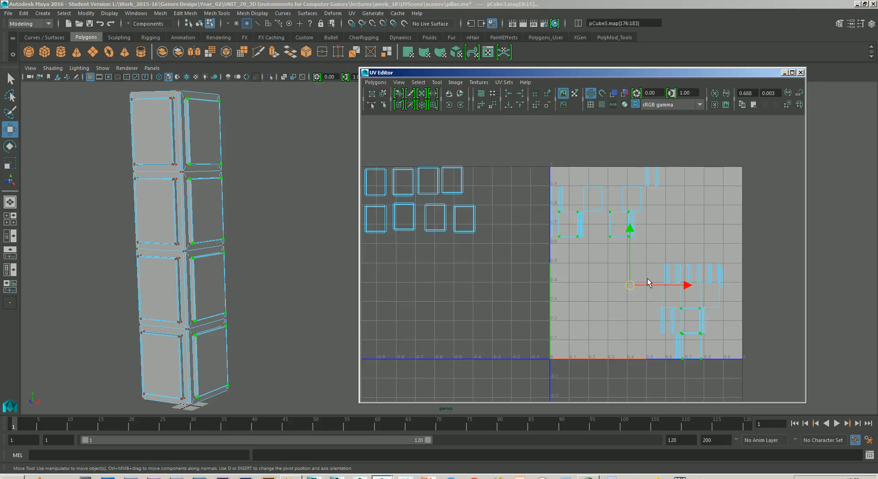
drag(630, 286, 411, 315)
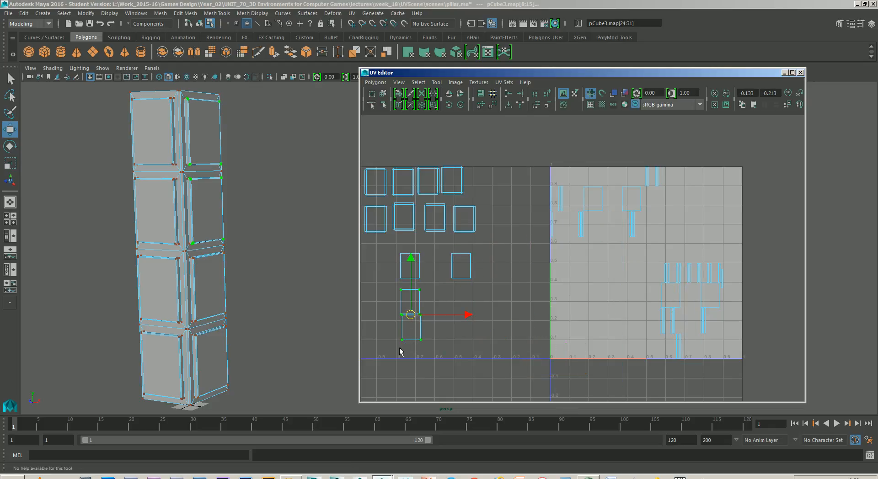
ctrl+right_drag(422, 337, 417, 337)
drag(419, 327, 452, 302)
Switch to edge selection and select the four border edges of the upper-left unsewn panel shell.
alt+middle_drag(452, 303, 592, 244)
scroll(499, 345, up, 3)
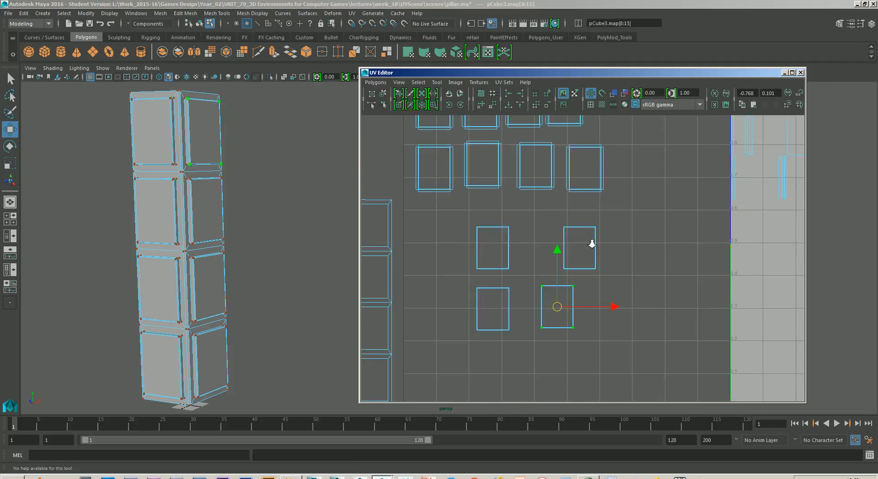
scroll(558, 277, up, 5)
alt+middle_drag(543, 280, 617, 243)
right_click(587, 235)
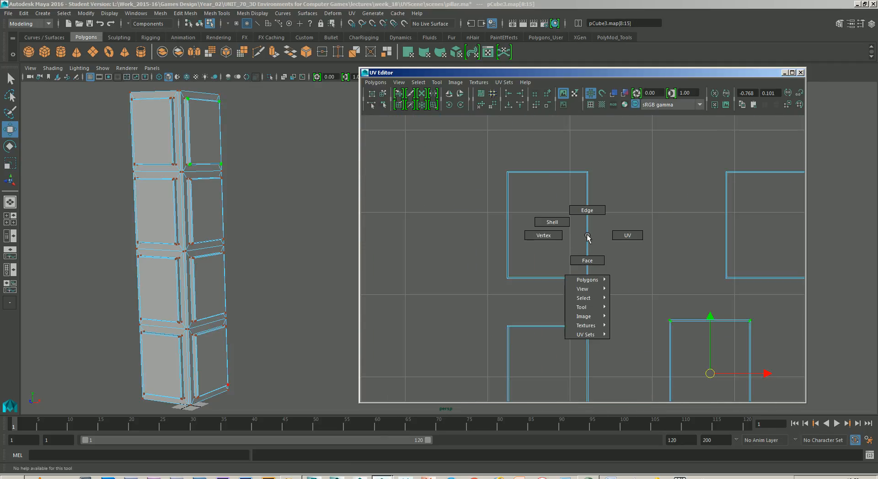
click(589, 220)
click(589, 223)
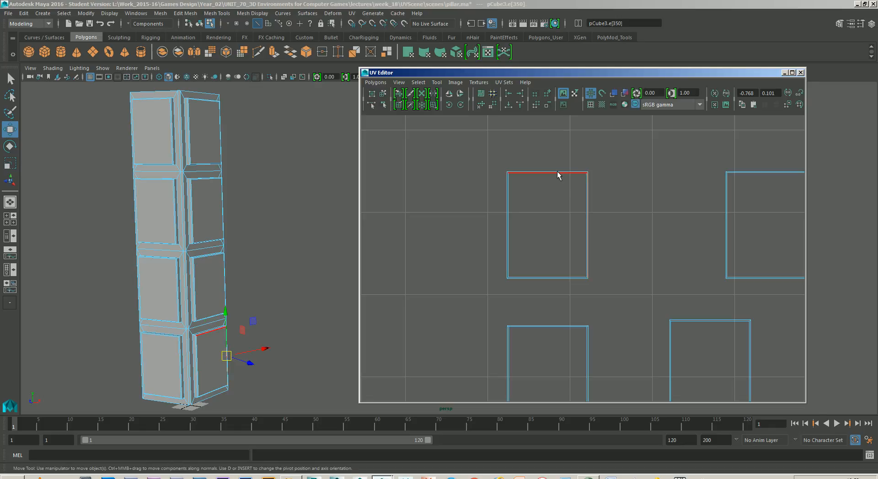
click(557, 172)
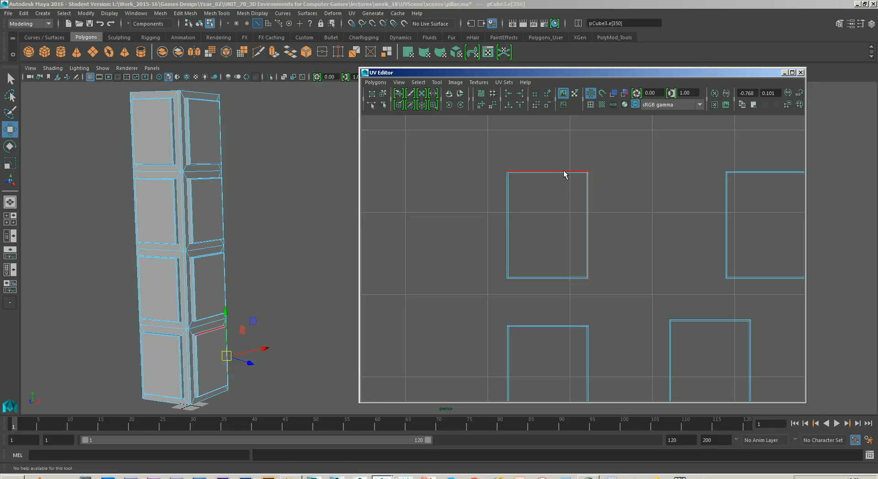
shift+click(564, 172)
alt+middle_drag(562, 205, 616, 249)
scroll(580, 234, up, 5)
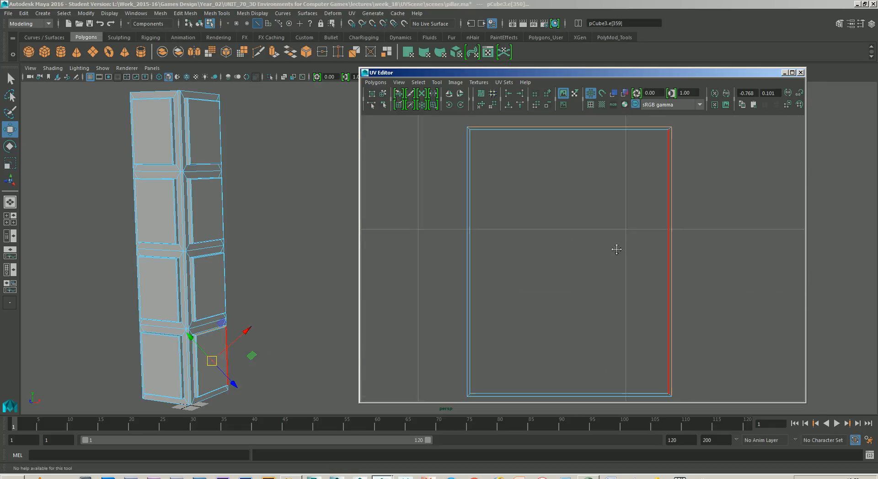
click(474, 249)
alt+middle_drag(561, 375, 561, 301)
shift+click(550, 319)
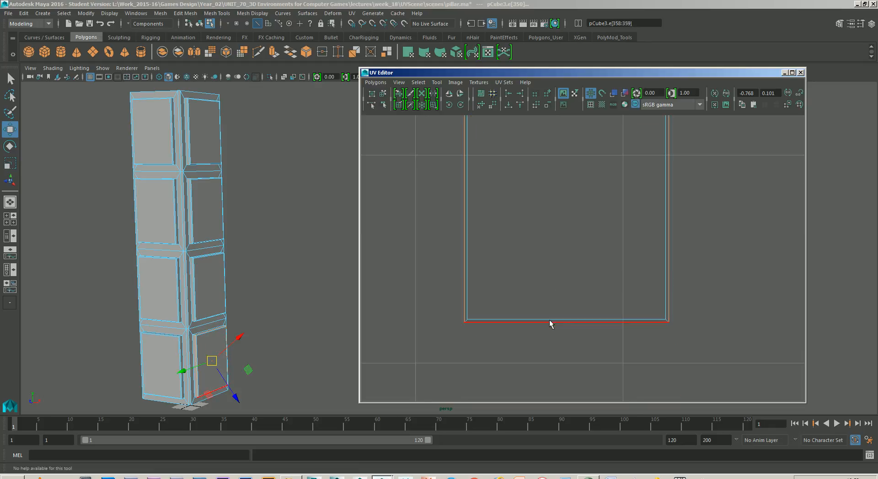
Add the four border edges of the lower-left unsewn panel shell to the edge selection.
alt+middle_drag(567, 337, 561, 185)
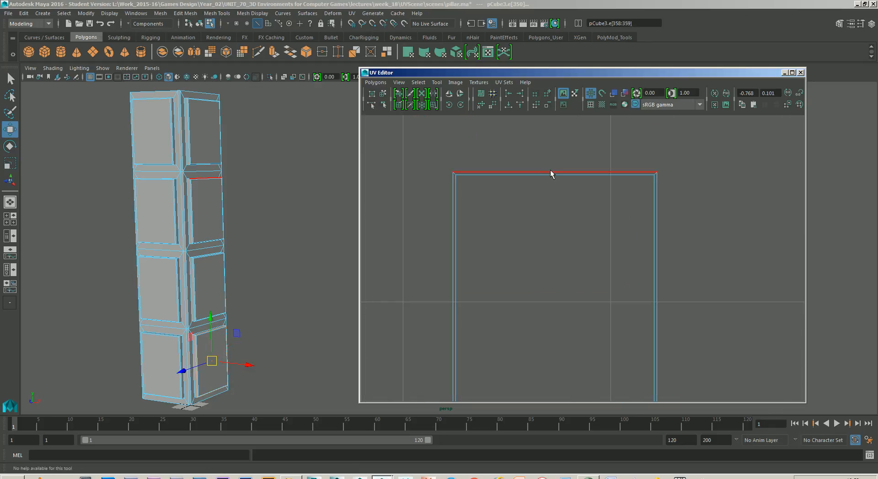
click(550, 169)
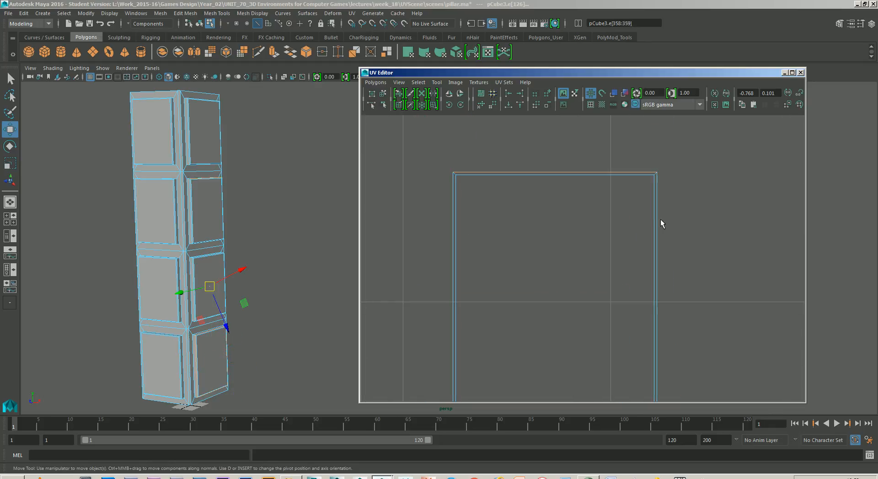
click(453, 250)
alt+middle_drag(553, 317, 526, 207)
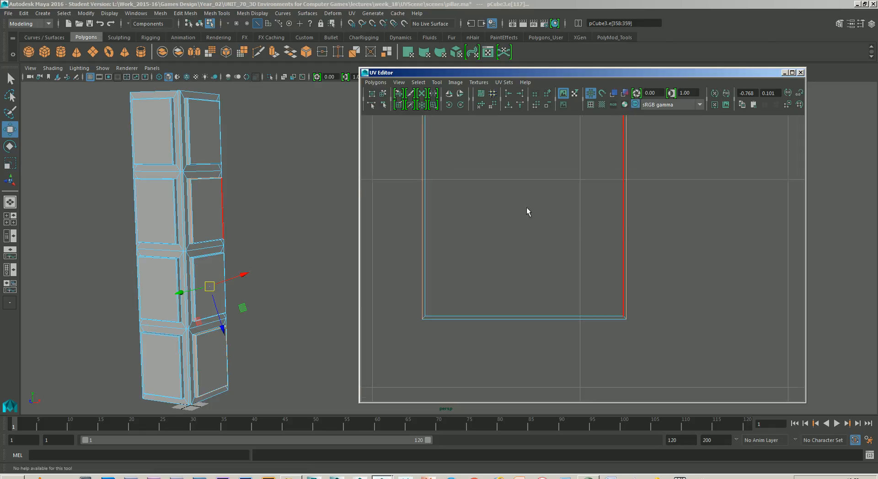
shift+click(501, 319)
Add the border edges of the lower-right unsewn panel shell to the edge selection.
alt+middle_drag(580, 347, 438, 344)
scroll(610, 296, down, 5)
alt+middle_drag(697, 315, 595, 350)
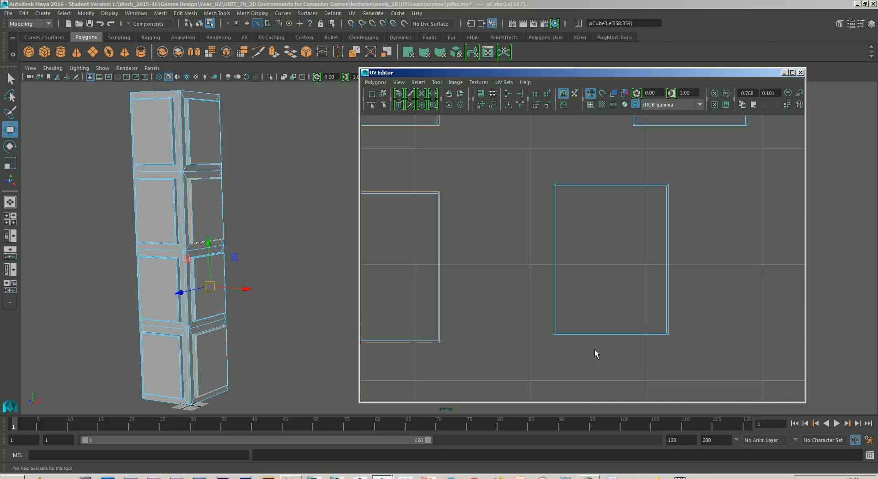
click(555, 274)
scroll(594, 275, up, 2)
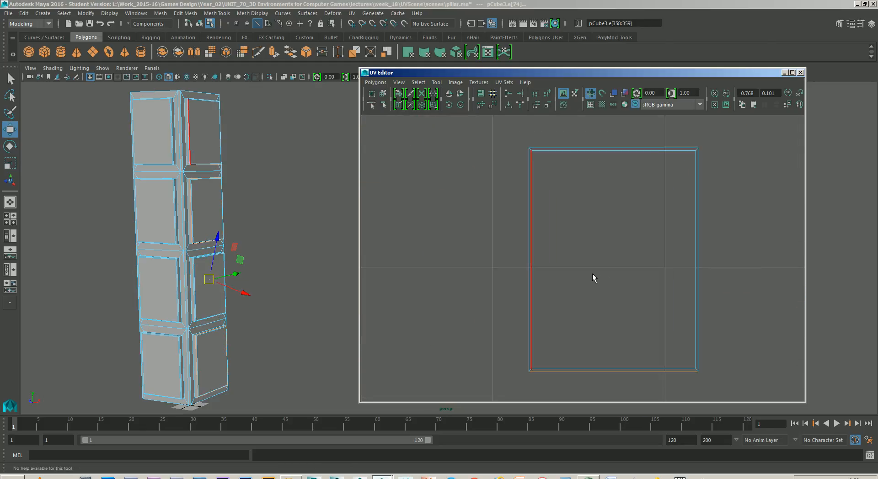
click(698, 279)
click(530, 267)
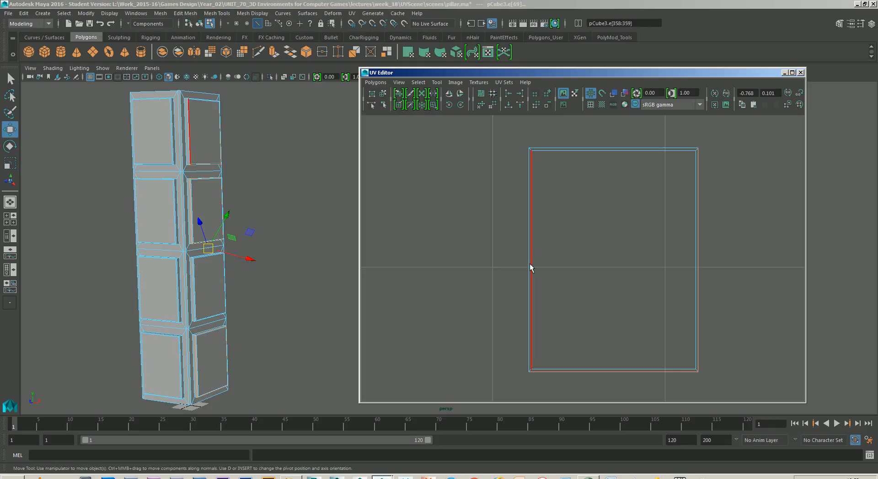
shift+click(571, 148)
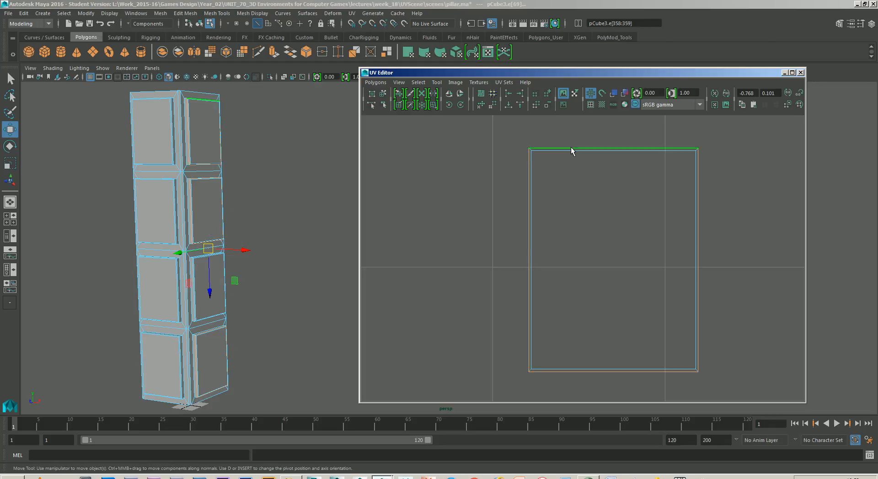
Add the upper-right panel shell's border edges to the selection and attach all the bevel strips with Move and Sew.
alt+middle_drag(656, 165, 539, 369)
scroll(538, 369, down, 1)
alt+middle_drag(567, 276, 534, 360)
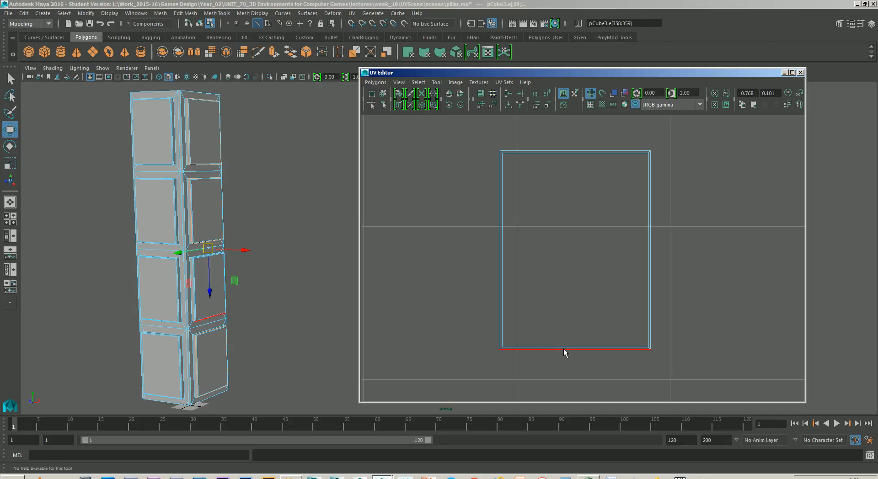
click(650, 293)
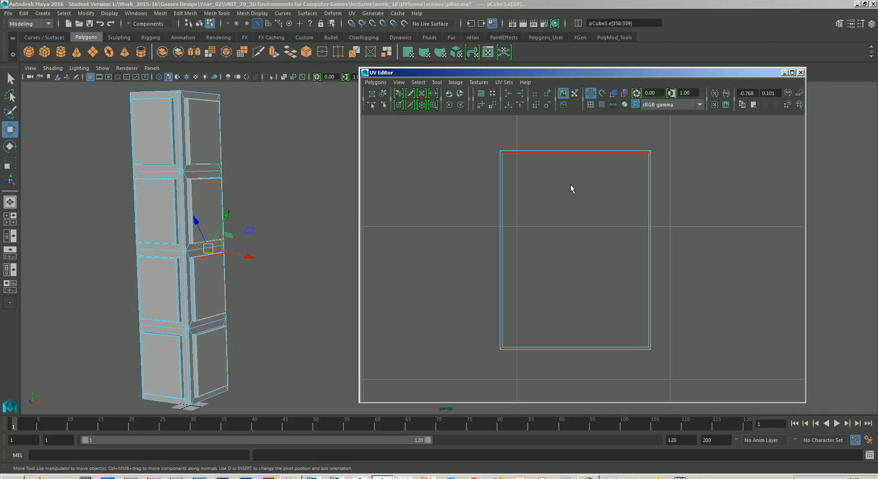
click(500, 194)
shift+right_drag(501, 193, 504, 168)
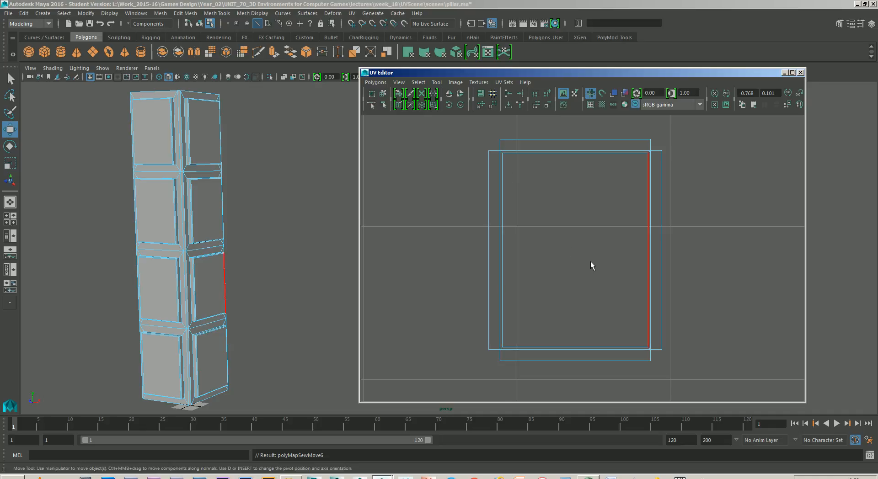
Switch to UV selection and start a third row by moving the upper two newly sewn shells beneath the second row's first two.
scroll(545, 233, down, 8)
alt+middle_drag(547, 247, 624, 250)
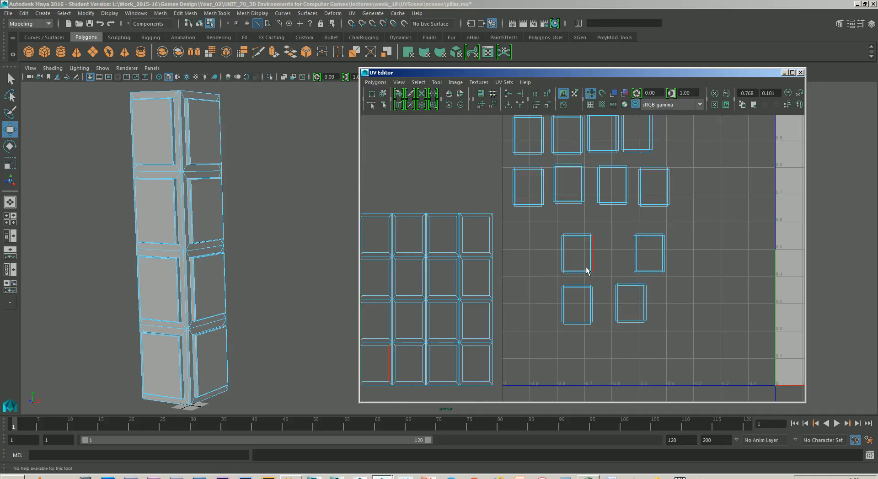
right_drag(582, 253, 595, 254)
drag(546, 228, 532, 243)
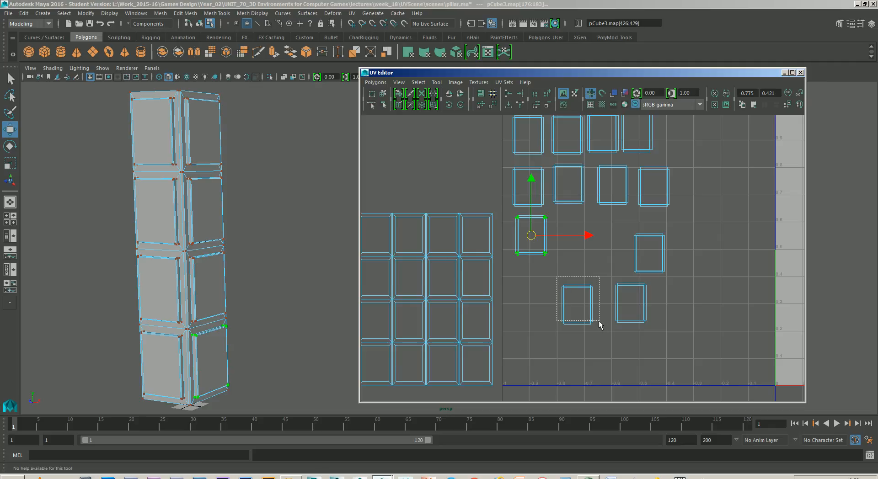
drag(599, 324, 602, 338)
drag(677, 225, 620, 285)
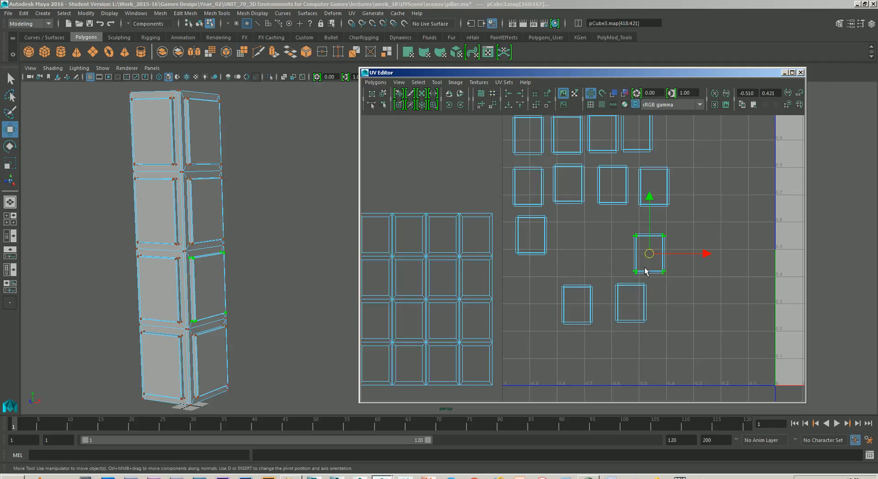
drag(658, 256, 572, 234)
Move the lower two newly sewn shells into the third and fourth places of the third row.
drag(594, 322, 601, 334)
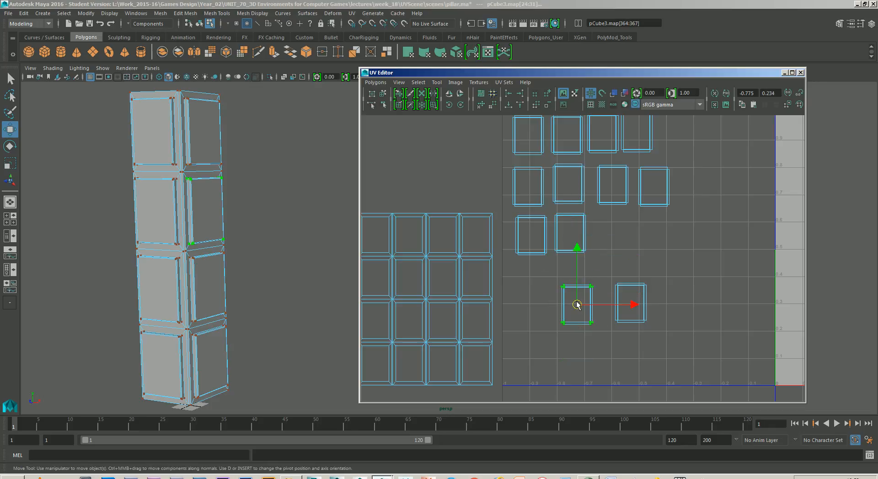
drag(577, 305, 607, 231)
click(632, 302)
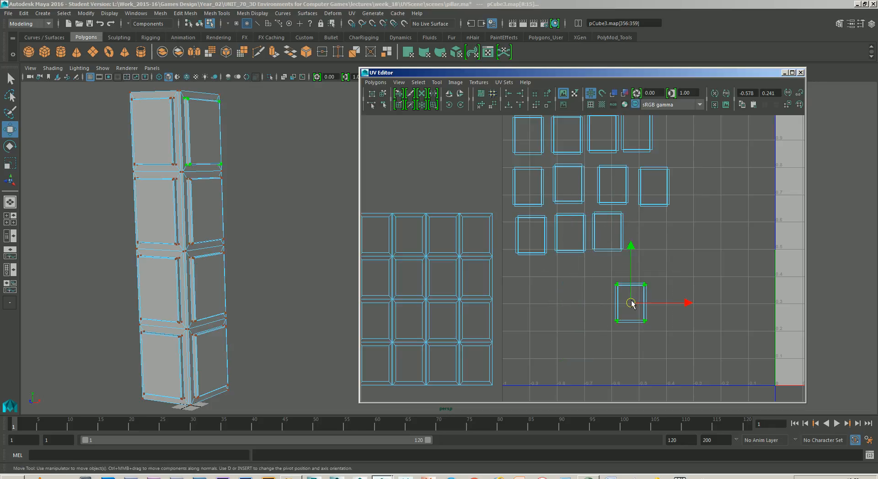
drag(631, 302, 657, 232)
Select the four inset panel faces on the pillar's last side, whose bevel strips are still unsewn.
mouse_move(245, 290)
alt+mouse_down()
mouse_move(181, 286)
mouse_move(261, 299)
mouse_move(215, 299)
mouse_move(240, 278)
alt+mouse_up()
alt+middle_drag(239, 277, 144, 319)
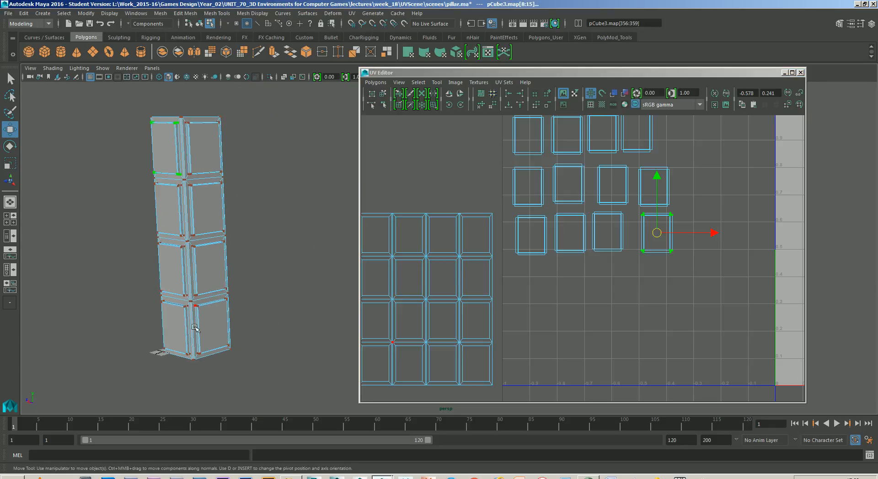
right_drag(193, 327, 194, 248)
click(211, 326)
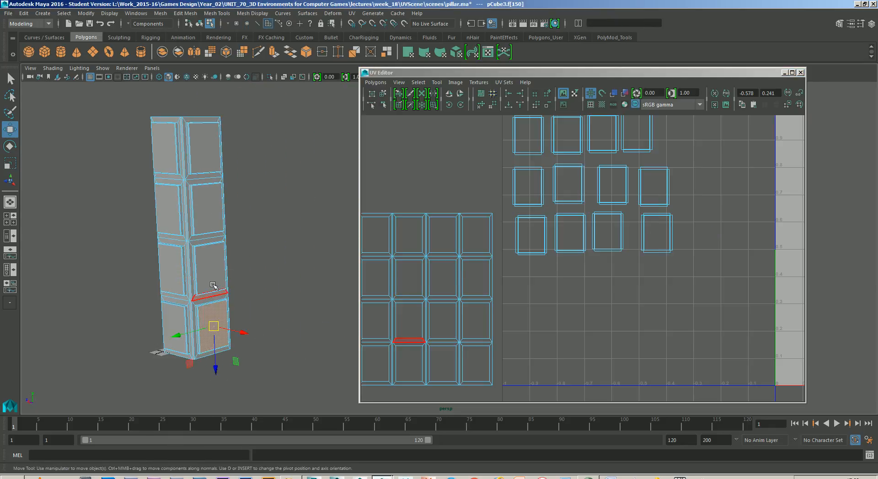
shift+click(210, 270)
shift+click(207, 208)
shift+click(204, 146)
key(f)
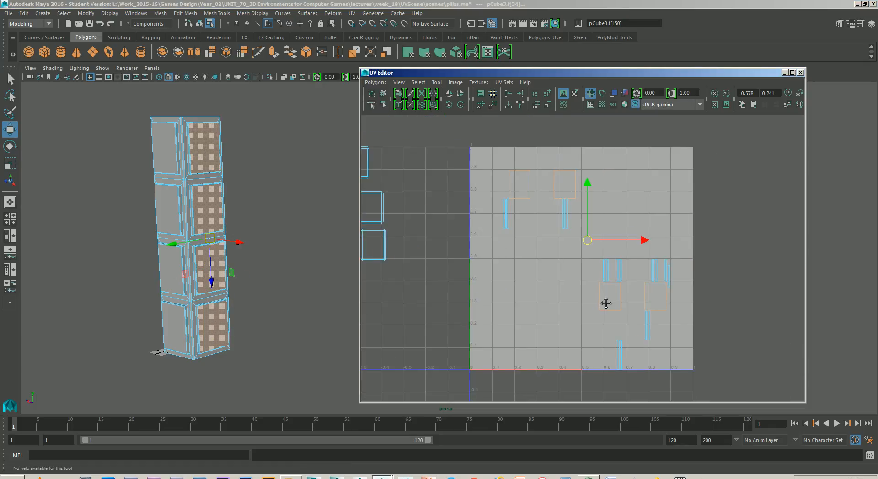
Convert the four selected panel faces to edges and attach their bevel strips with Move and Sew.
alt+middle_drag(605, 304, 647, 304)
ctrl+right_click(650, 304)
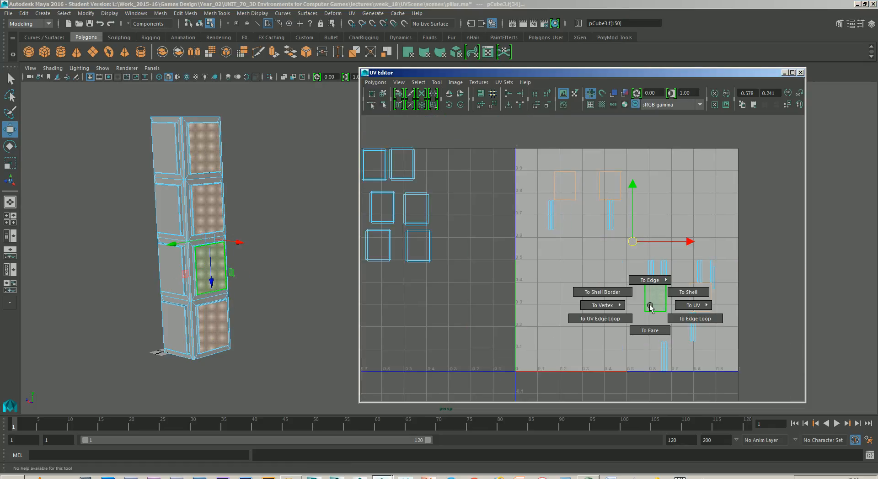
ctrl+right_click(652, 295)
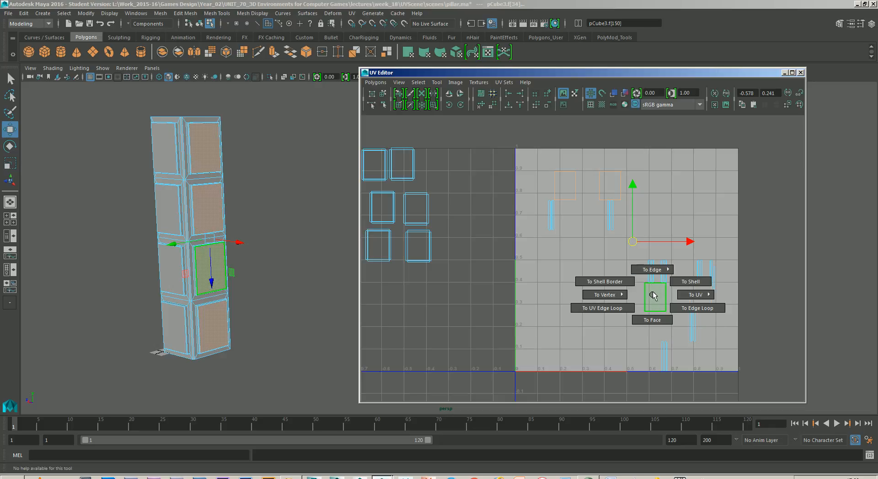
click(655, 250)
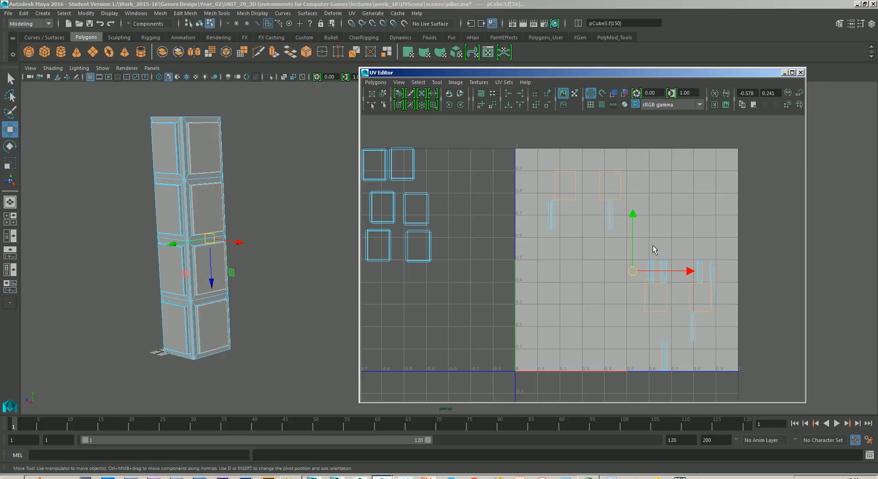
mouse_move(567, 203)
shift+right_down()
mouse_move(566, 187)
mouse_move(572, 194)
shift+right_up()
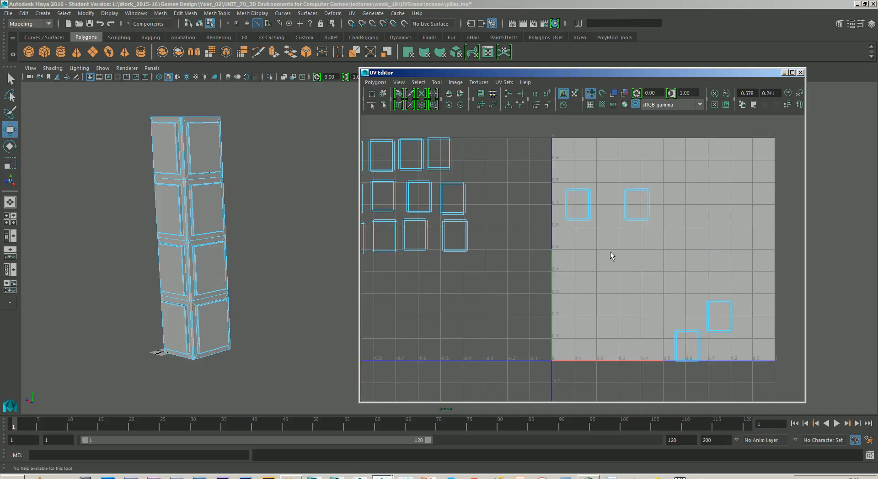
Switch to UV selection and start a fourth row by moving the upper two newly sewn shells beneath the third row's first two.
right_click(579, 221)
click(613, 224)
drag(547, 166, 602, 228)
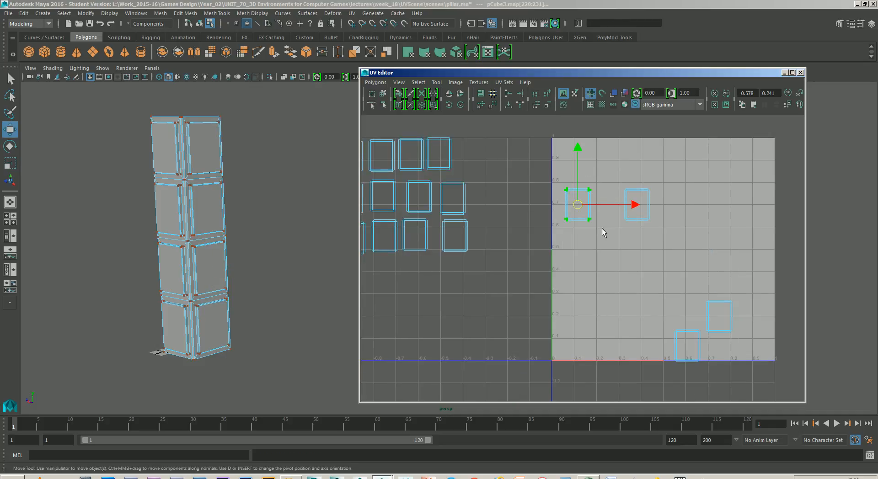
alt+middle_drag(428, 290, 540, 296)
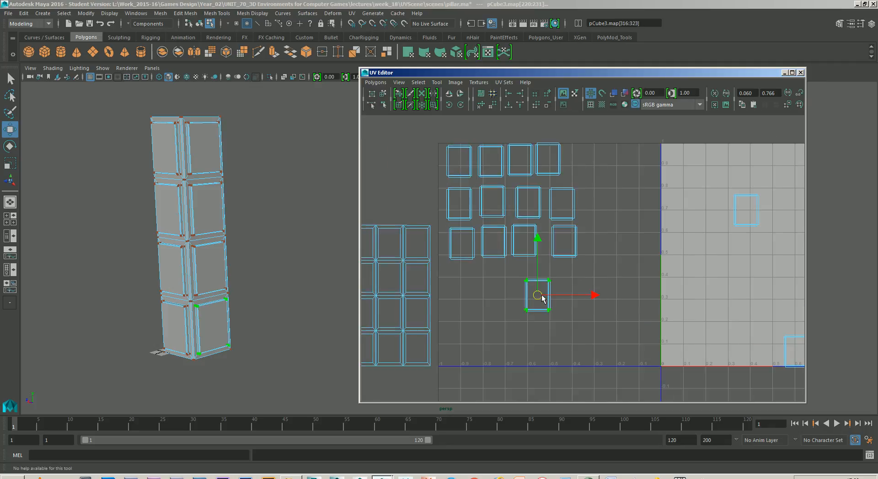
drag(539, 297, 464, 290)
alt+middle_drag(688, 313, 605, 309)
click(664, 207)
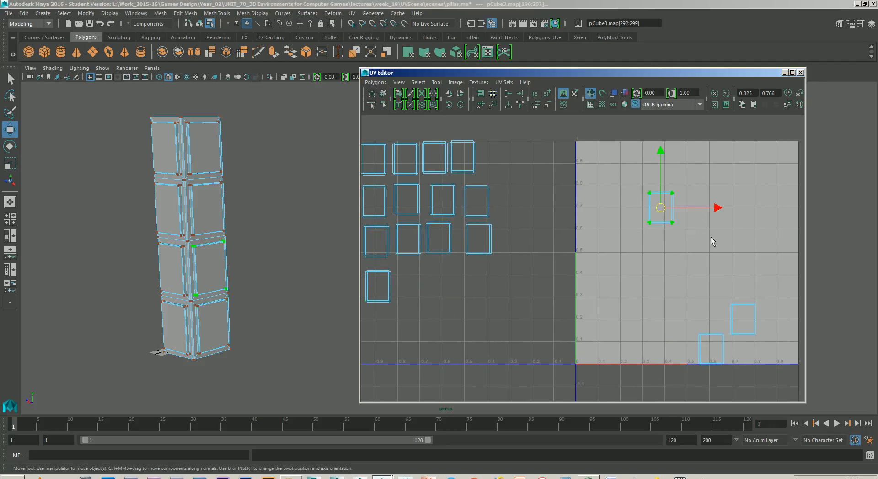
drag(663, 209, 416, 288)
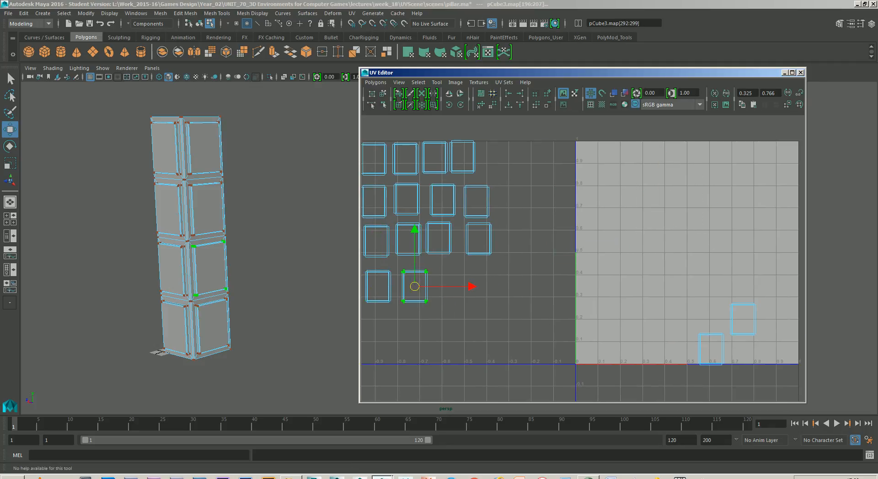
Move the last two newly sewn panel shells into the third and fourth places of the fourth row.
drag(755, 301, 702, 320)
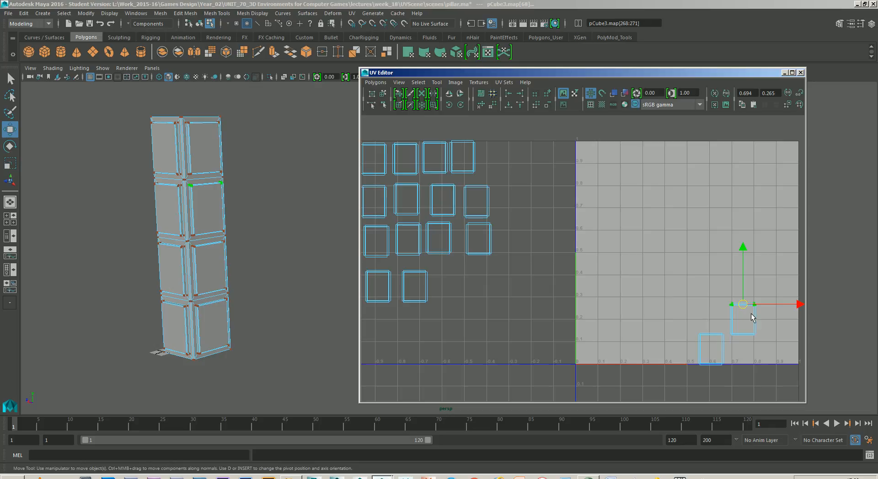
ctrl+right_drag(750, 311, 778, 298)
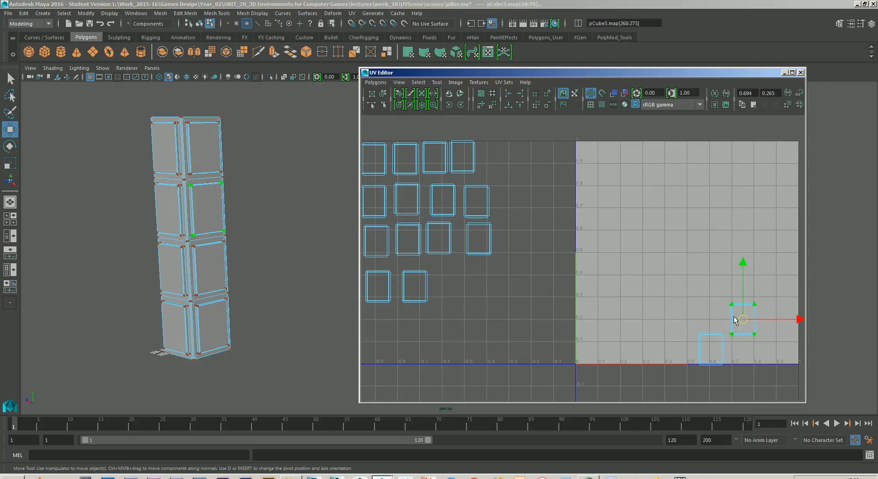
drag(735, 320, 441, 289)
drag(688, 327, 752, 384)
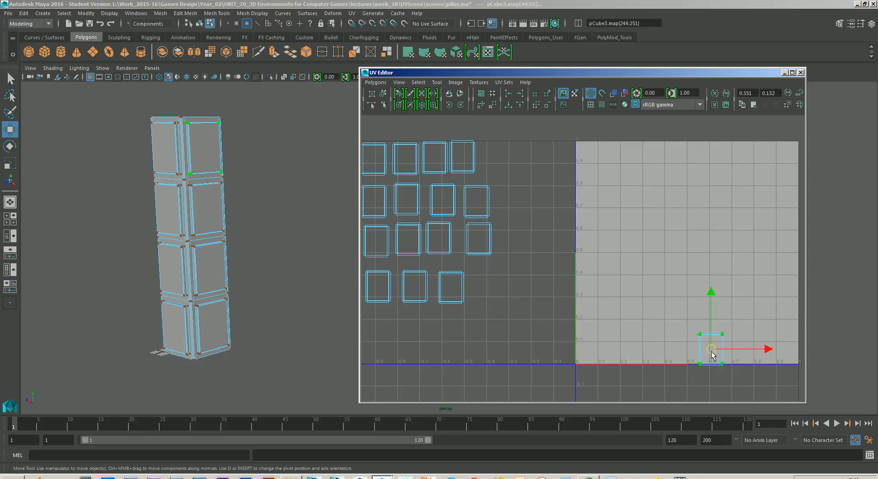
drag(711, 355, 489, 290)
alt+middle_drag(490, 290, 638, 299)
scroll(638, 299, down, 1)
alt+middle_drag(702, 306, 735, 320)
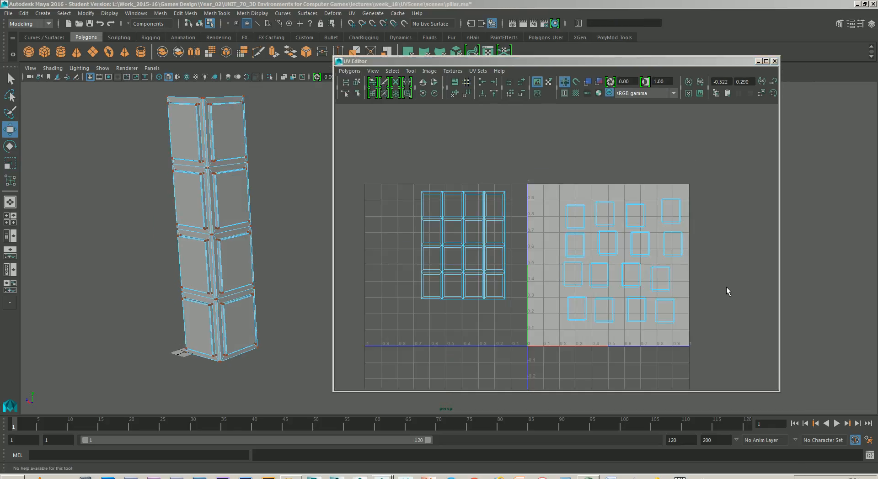
Select all of the pillar's UVs and try arranging the shells with the automatic Layout command.
alt+middle_drag(726, 287, 672, 290)
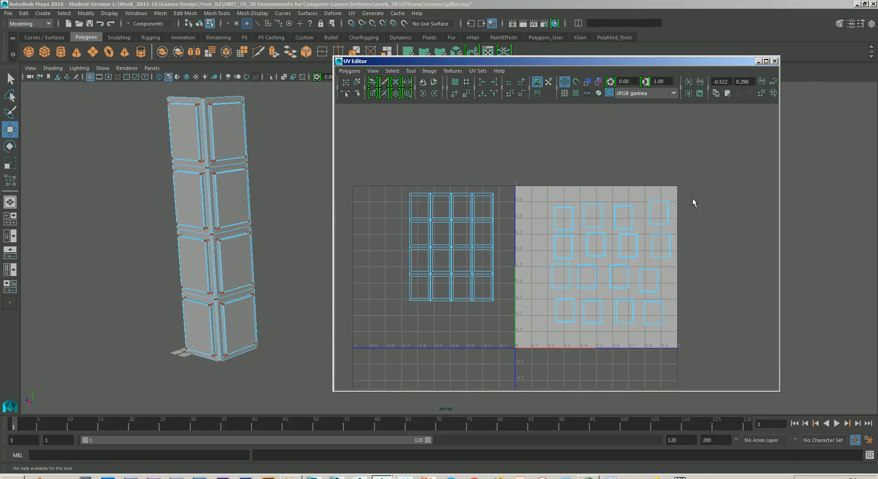
alt+middle_drag(675, 224, 684, 218)
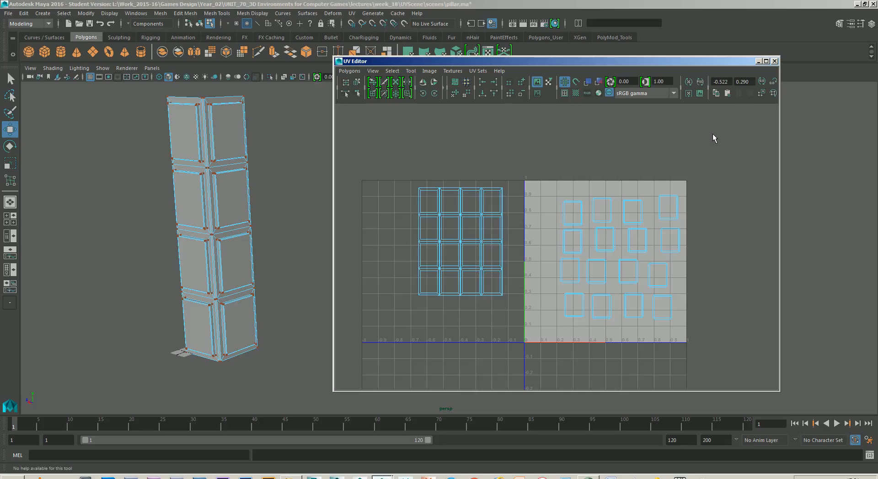
drag(715, 138, 398, 354)
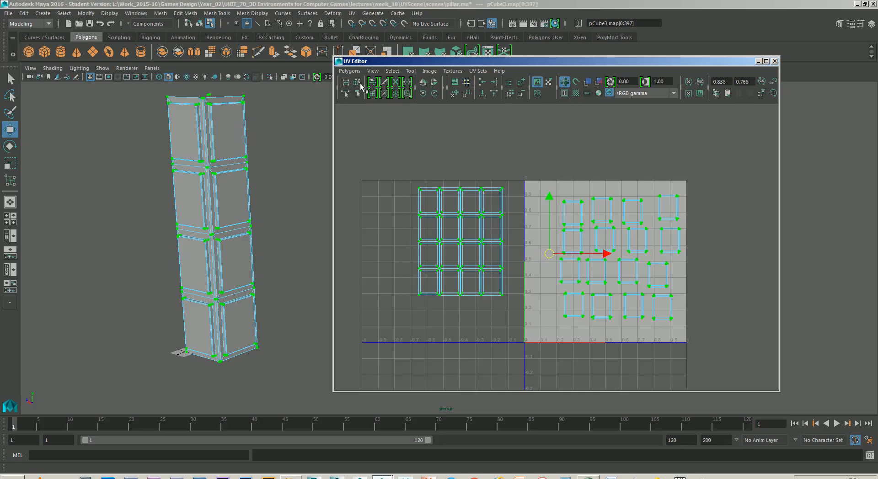
click(349, 71)
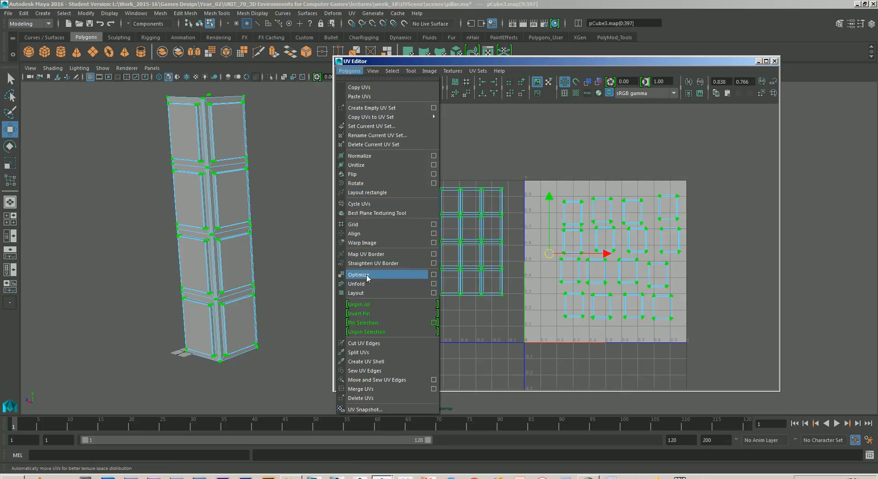
click(366, 293)
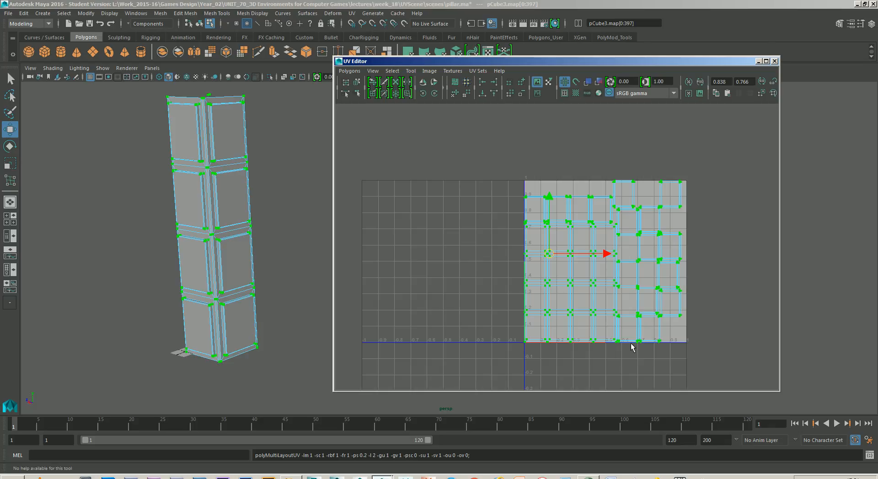
Undo the automatic UV layout.
alt+middle_drag(661, 339, 635, 329)
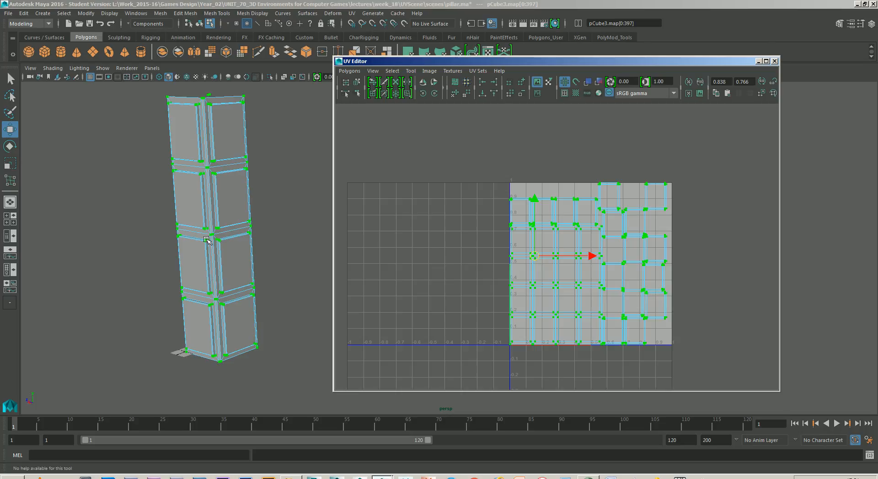
alt+middle_drag(581, 320, 599, 320)
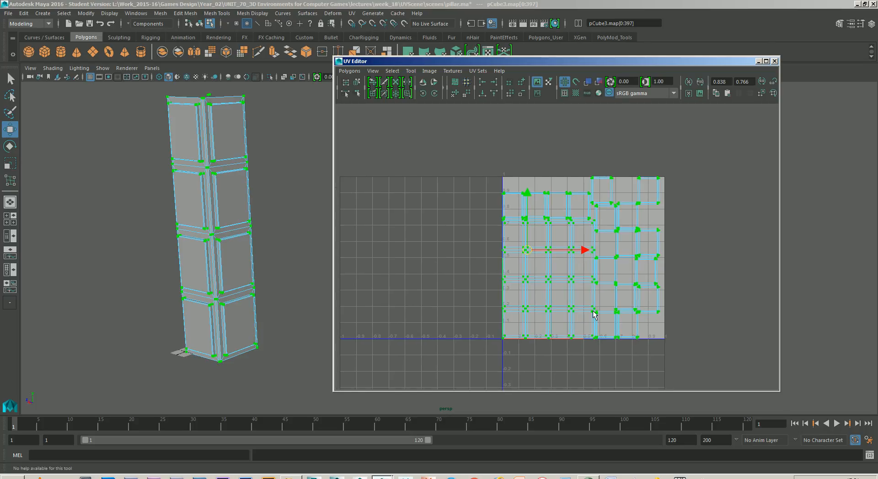
key(ctrl+z)
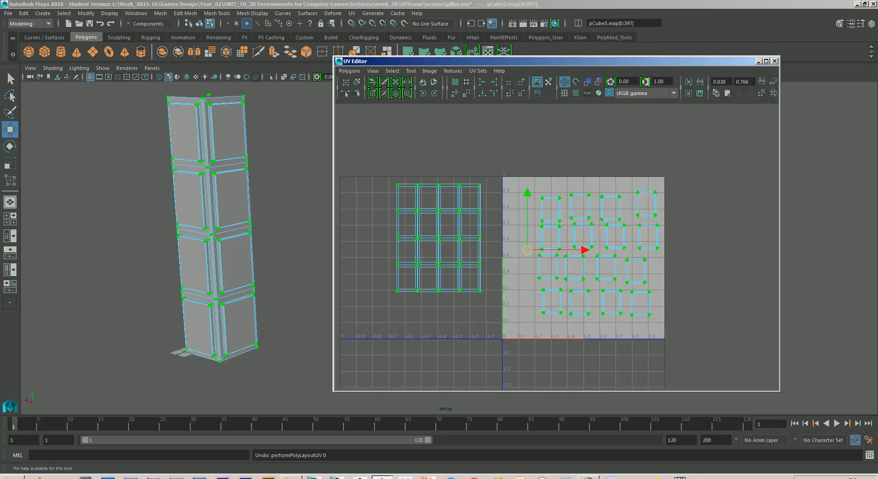
Select the bottom row of UVs on the side-column shell to check which end of the pillar it matches.
alt+middle_drag(561, 297, 602, 307)
scroll(584, 303, up, 2)
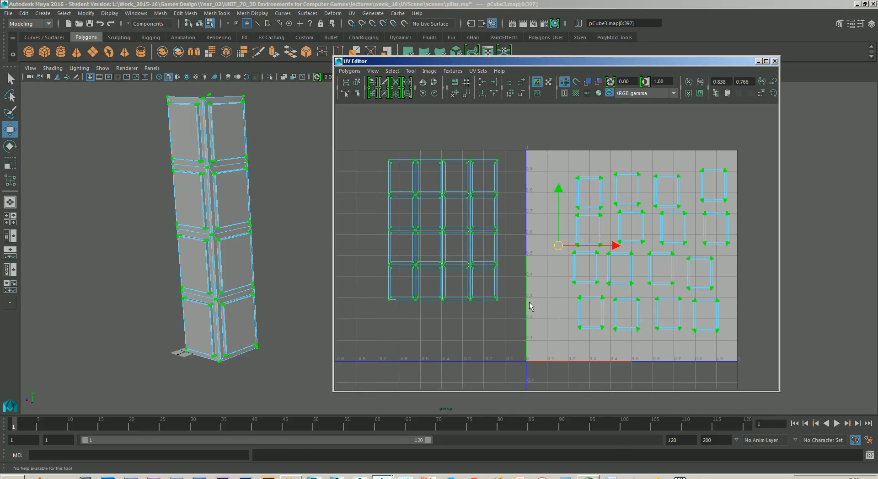
drag(359, 308, 515, 293)
alt+middle_drag(418, 319, 429, 326)
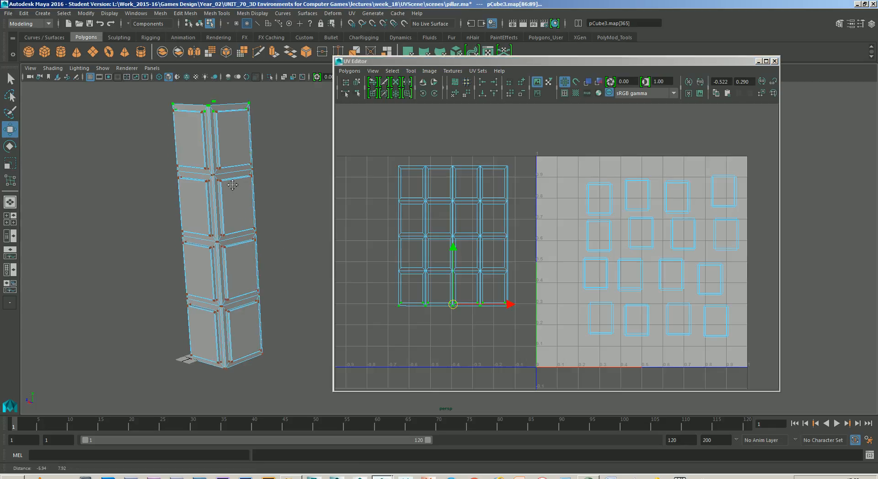
alt+middle_drag(223, 130, 228, 139)
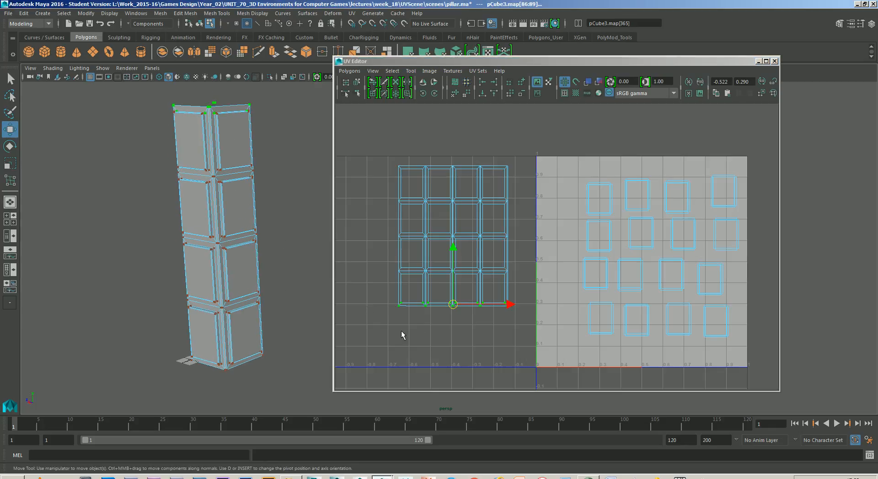
Select the whole side-column shell and flip its UVs vertically.
drag(366, 337, 514, 156)
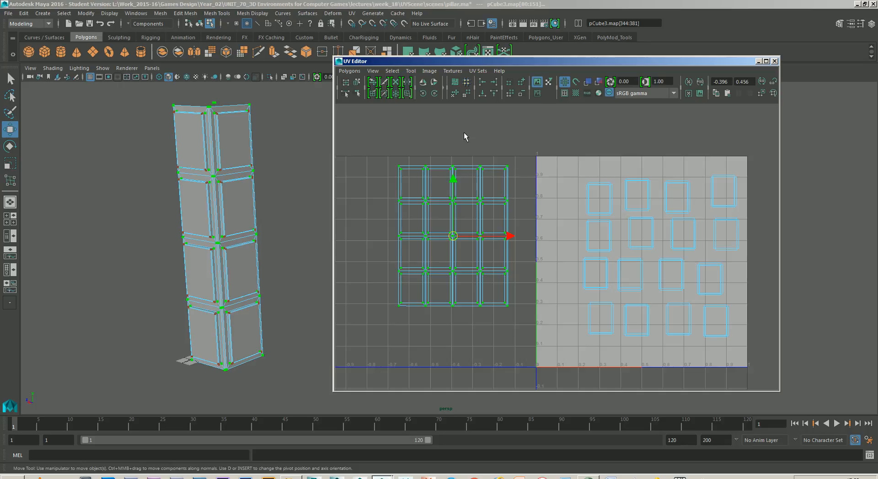
click(434, 85)
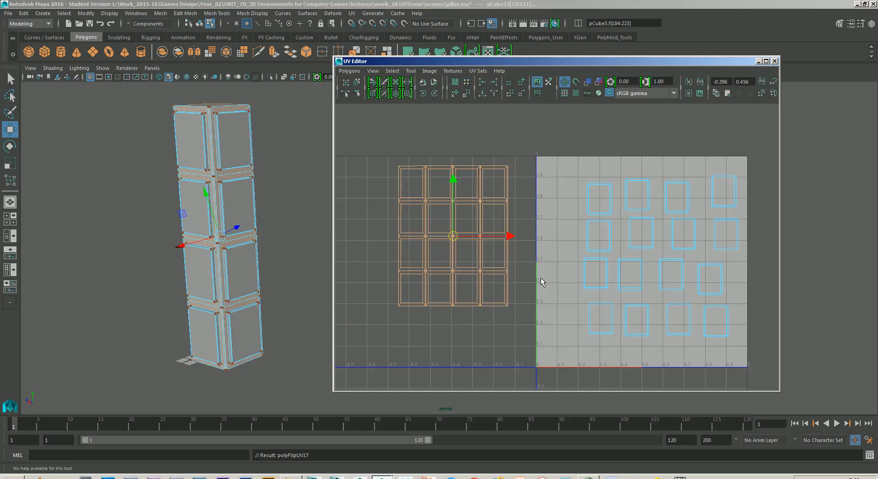
click(524, 286)
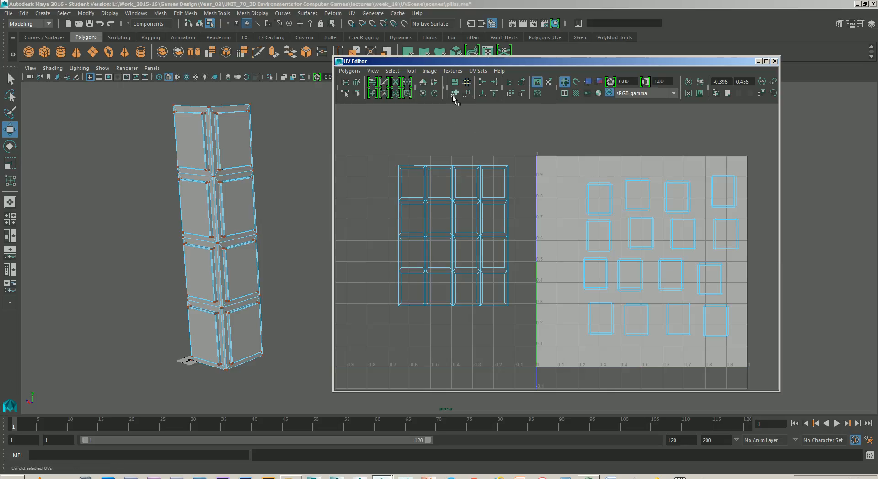
Turn on Shade UVs and flip the side-column shell horizontally to correct its reversed facing.
click(430, 71)
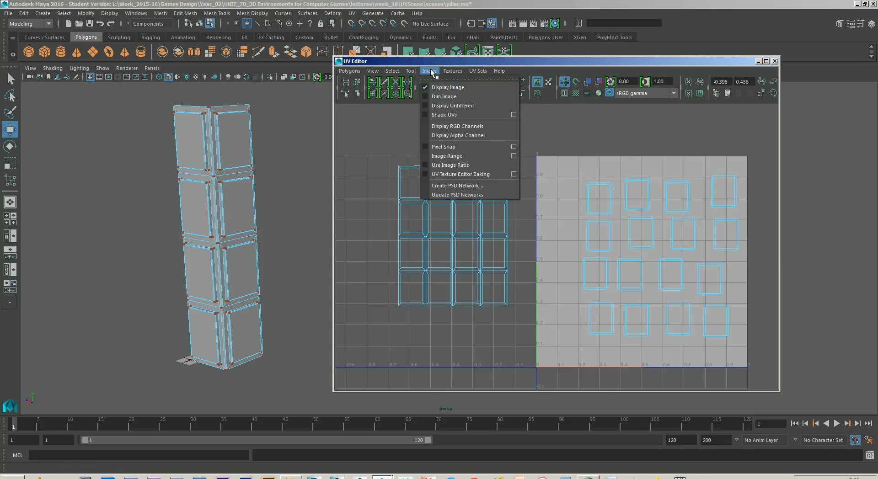
click(451, 115)
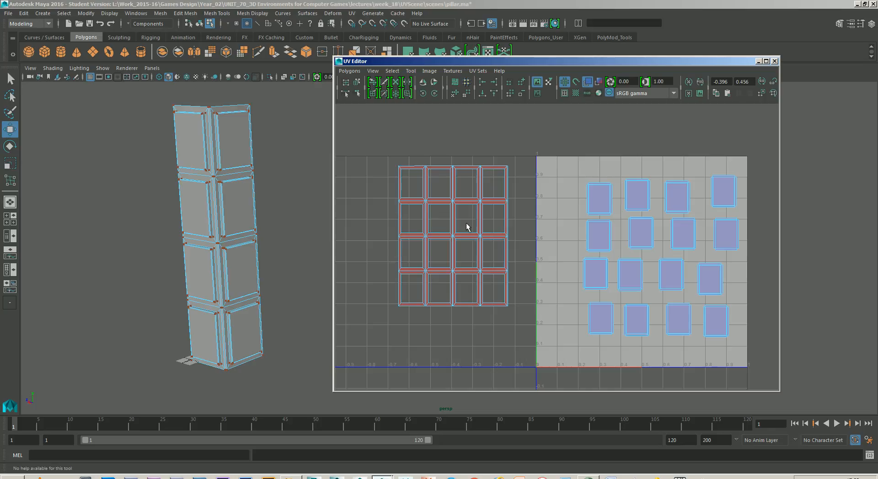
drag(524, 163, 383, 334)
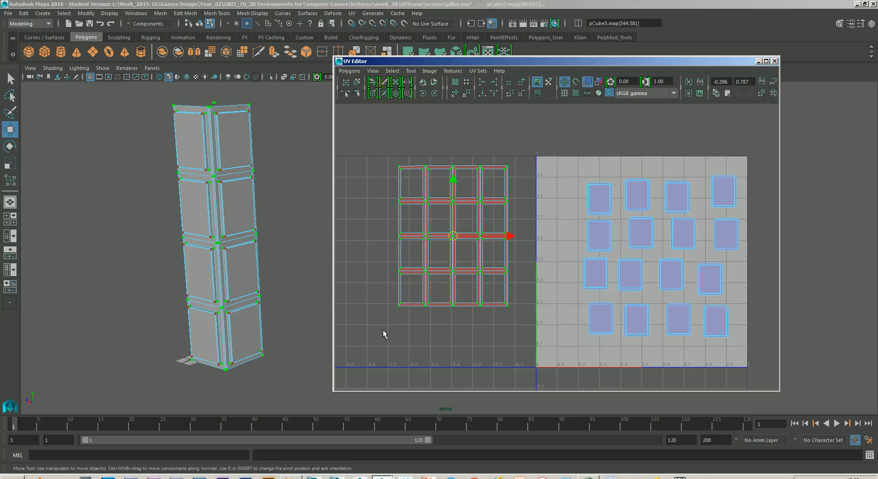
click(423, 84)
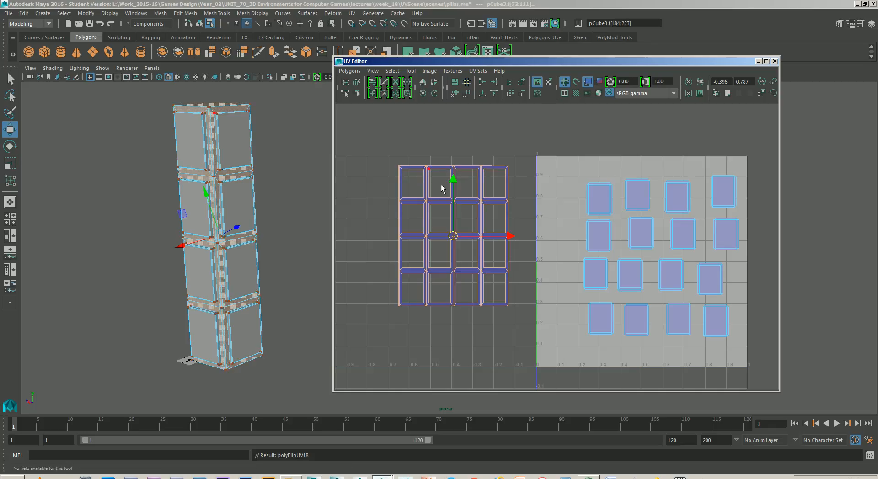
Select the flipped side-column shell's bottom row of UVs to check it against the pillar's base.
click(366, 336)
drag(366, 336, 523, 289)
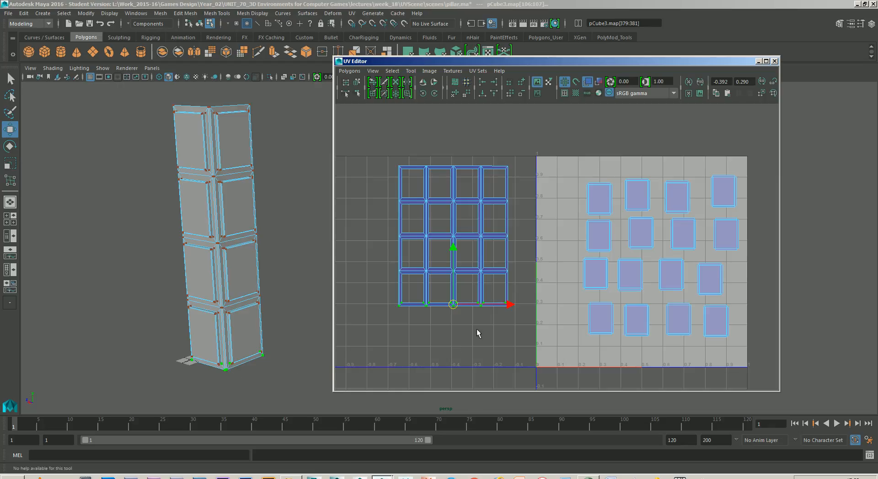
mouse_move(487, 301)
alt+middle_down()
mouse_move(496, 307)
mouse_move(487, 303)
alt+middle_up()
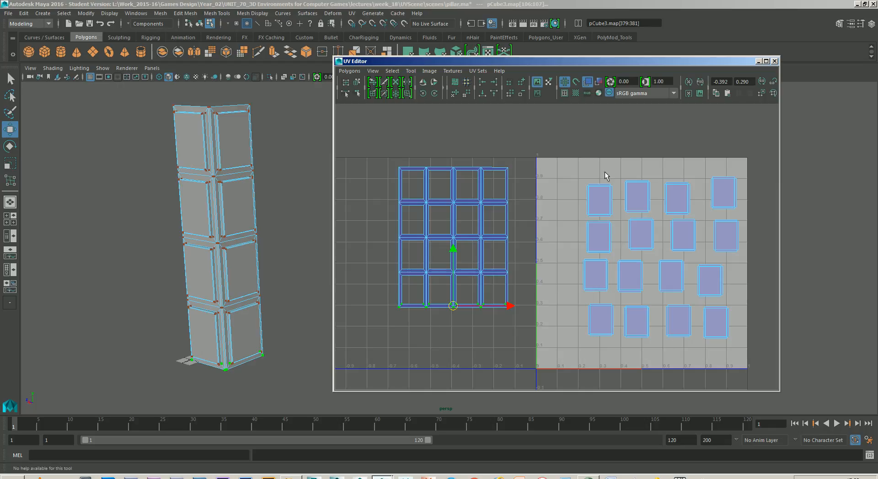
Select the twelve panel shells outside the first column and move them up and away from that column.
drag(615, 158, 754, 376)
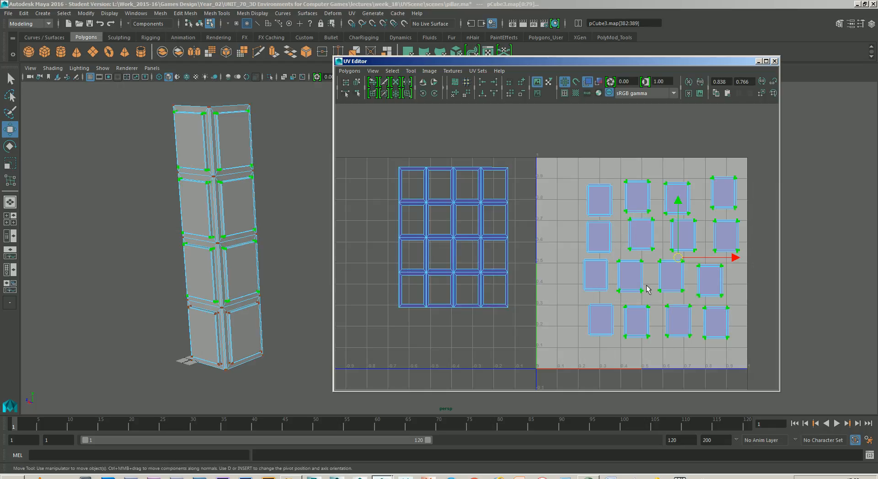
ctrl+right_drag(634, 282, 668, 269)
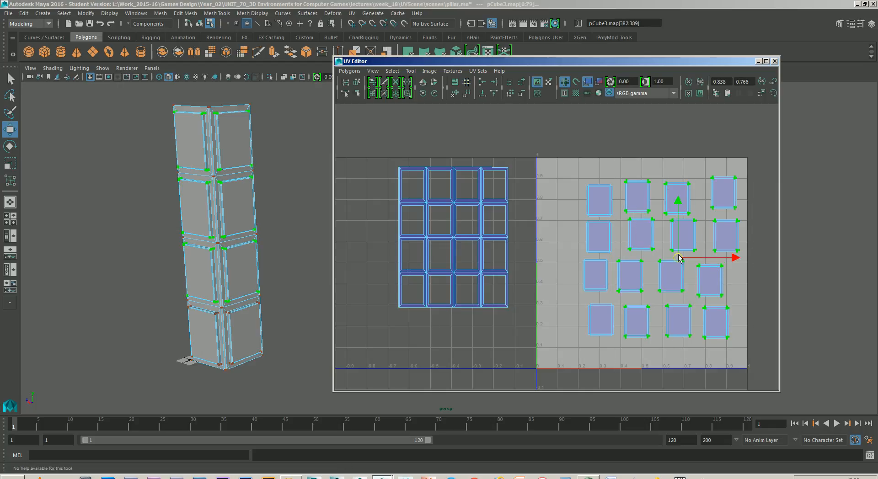
drag(679, 258, 715, 196)
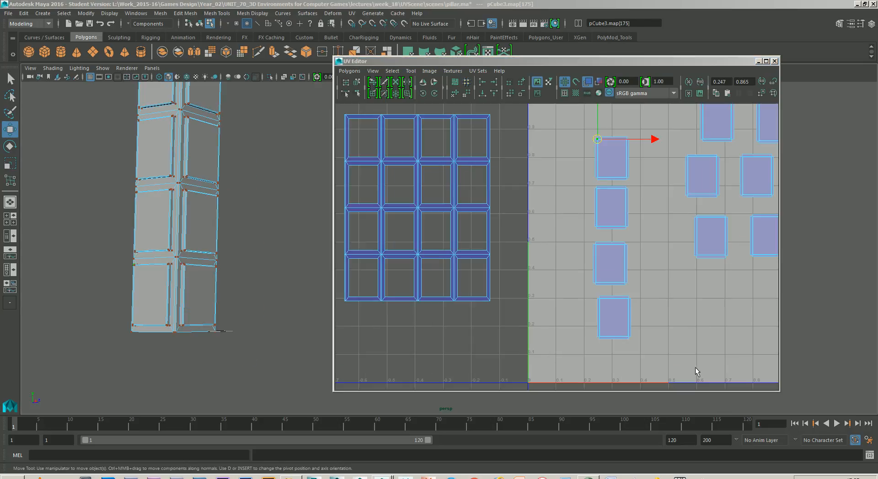
Move the third panel shell of the first column to the left side of the column's bottom shell.
alt+middle_drag(632, 291, 663, 293)
scroll(643, 293, down, 2)
scroll(654, 298, up, 4)
drag(608, 292, 672, 235)
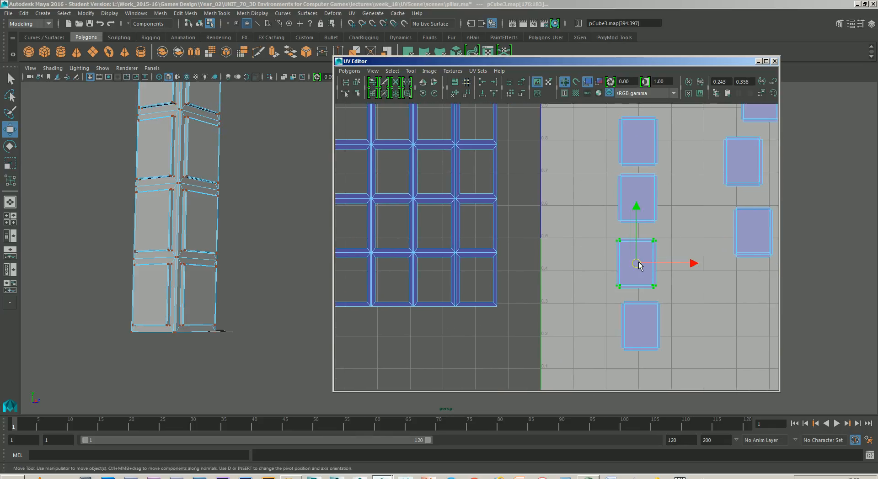
drag(638, 263, 584, 327)
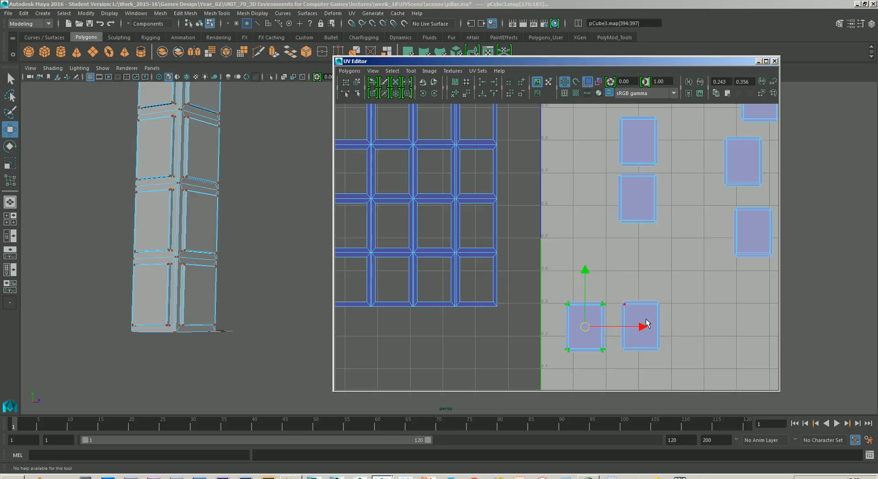
Move the original bottom panel shell closer to the right edge of the shell placed beside it.
alt+middle_drag(641, 325, 640, 307)
scroll(658, 298, up, 2)
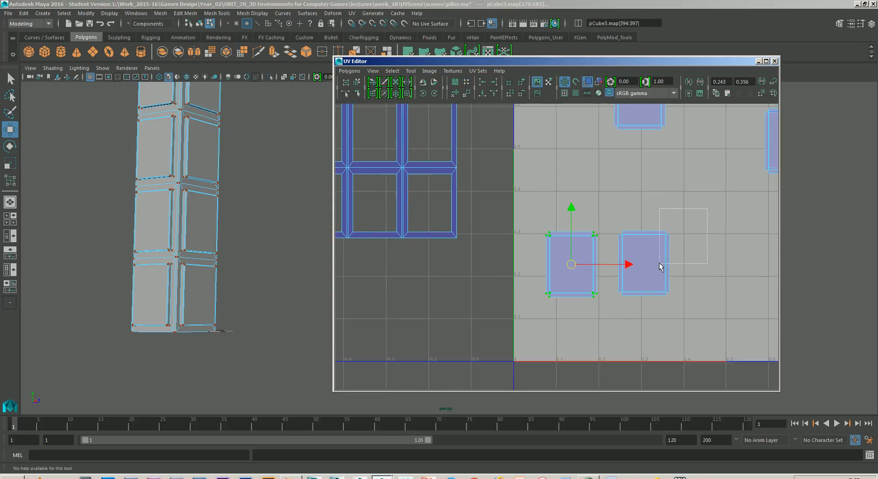
drag(661, 267, 615, 305)
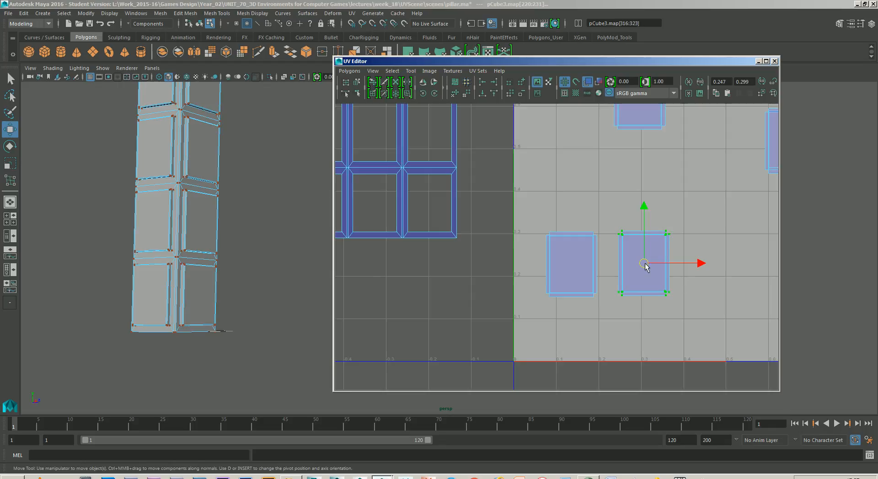
mouse_move(644, 263)
mouse_down()
mouse_move(624, 264)
mouse_move(647, 254)
mouse_up()
Snap the move pivot to the right panel shell's lower-left side-strip corner and point-snap the shell against its left neighbour.
scroll(625, 270, up, 5)
alt+middle_drag(647, 253, 632, 248)
alt+right_drag(632, 248, 649, 256)
alt+middle_drag(649, 256, 636, 245)
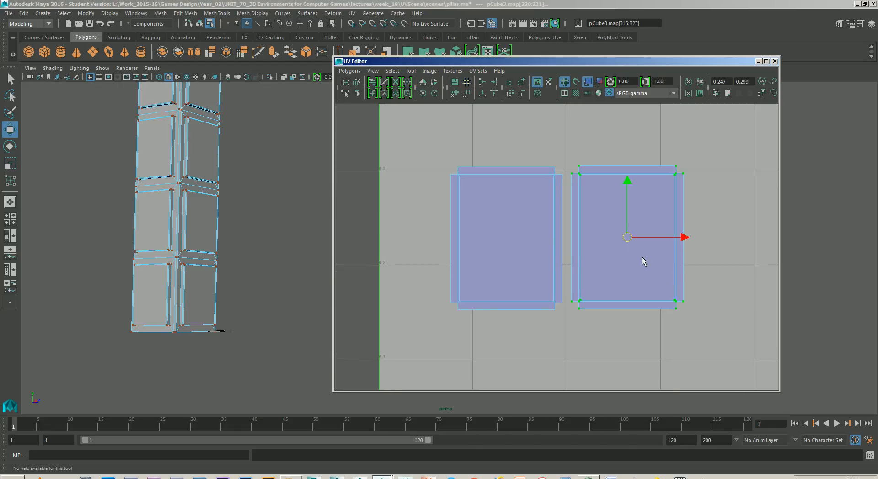
key(v)
mouse_move(627, 239)
mouse_down()
mouse_move(619, 245)
mouse_move(649, 255)
mouse_move(574, 295)
mouse_move(587, 299)
mouse_move(558, 303)
mouse_move(567, 247)
mouse_move(561, 192)
mouse_move(630, 237)
mouse_up()
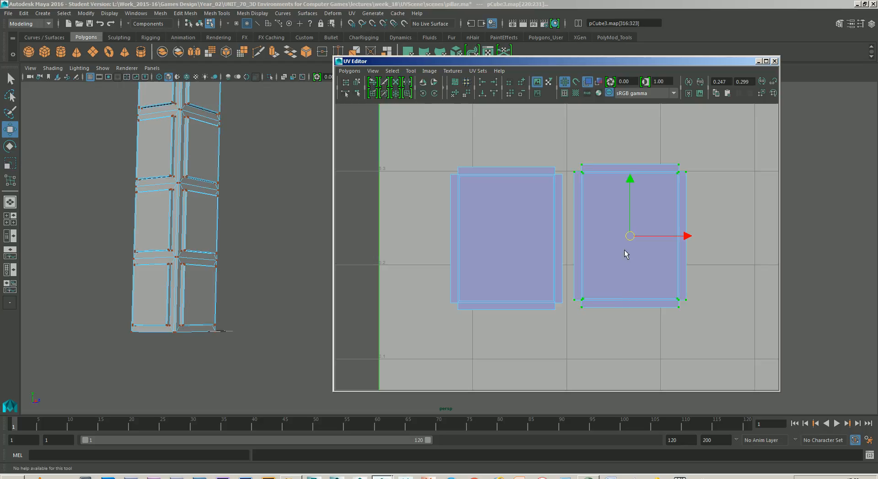
key(v)
drag(630, 237, 575, 301)
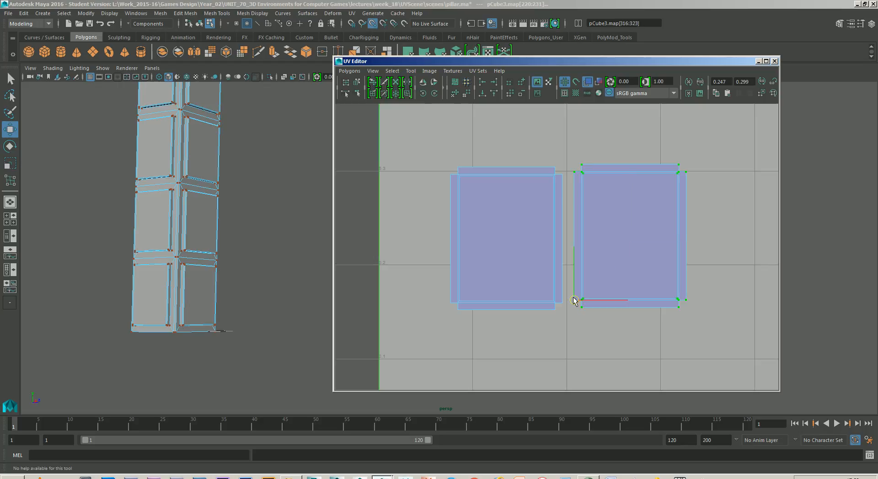
key(v)
drag(576, 303, 563, 304)
scroll(619, 270, down, 3)
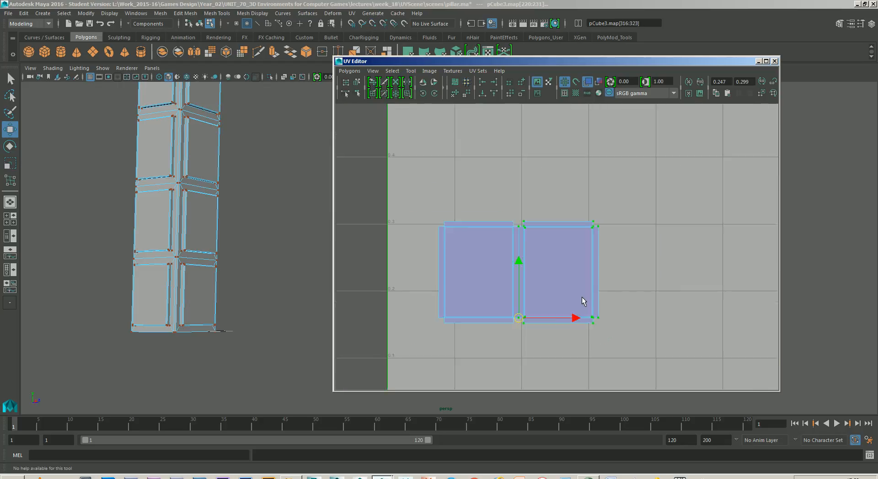
Select the upper of the two loose first-column shells, set its pivot to its lower-left corner, and point-snap it beside the bottom pair.
scroll(583, 301, down, 5)
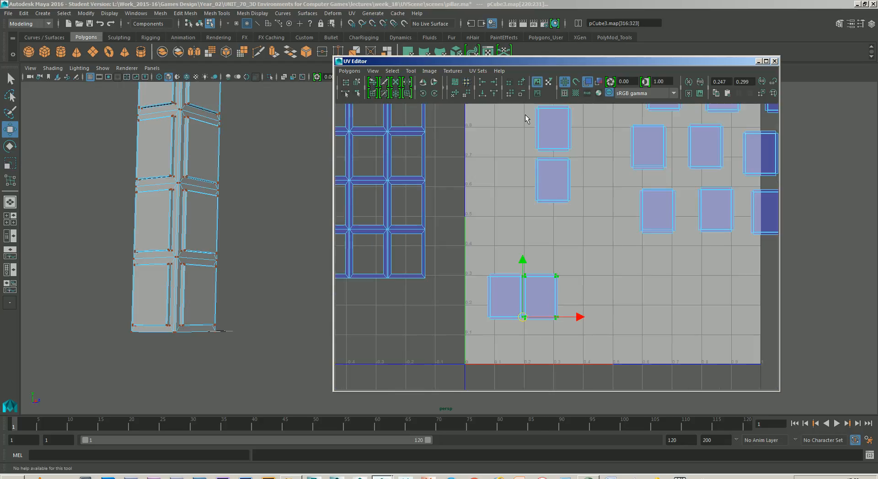
drag(526, 104, 578, 153)
alt+middle_drag(560, 162, 561, 188)
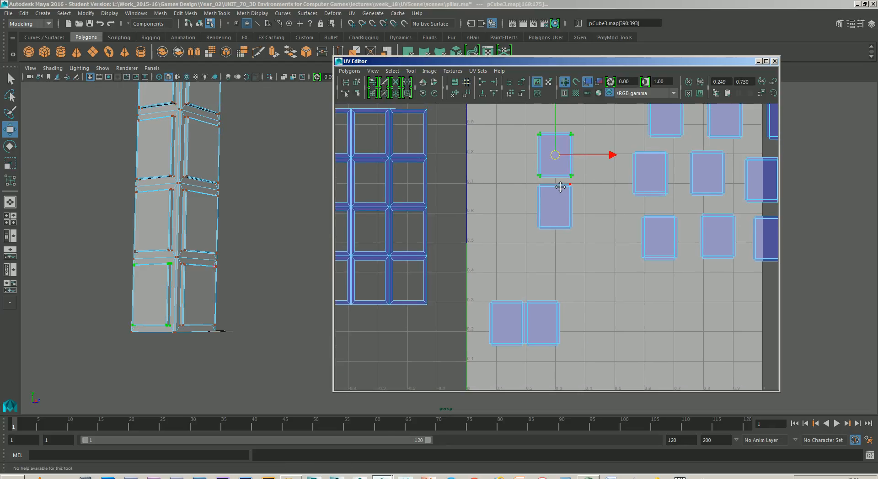
scroll(561, 187, up, 1)
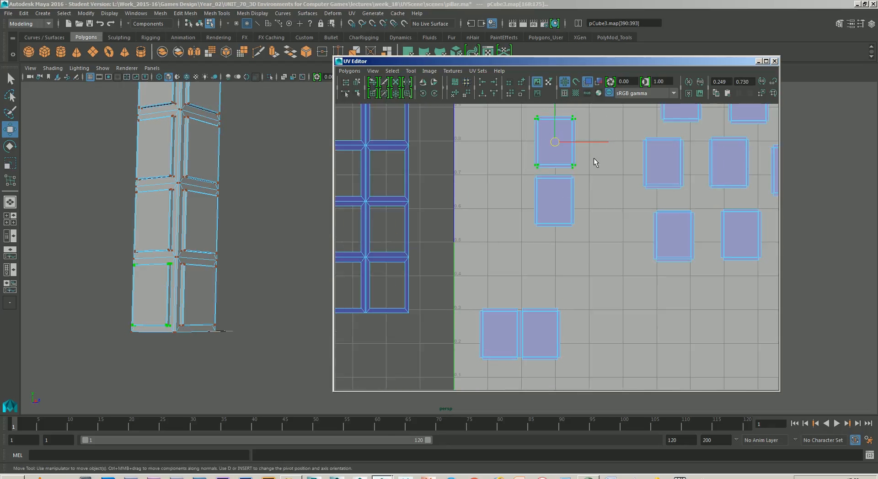
key(v)
key(d)
drag(555, 142, 566, 358)
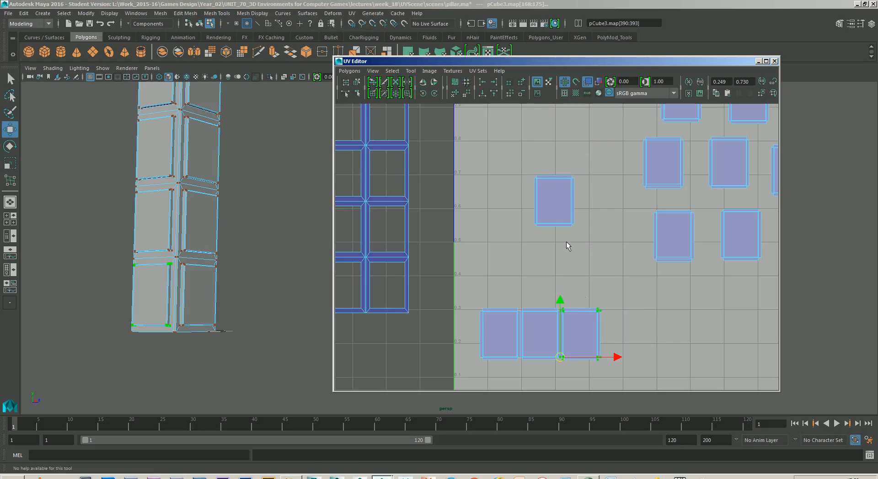
Point-snap the last first-column shell by its lower-left corner onto the right end of the bottom row, then deselect it.
drag(516, 158, 590, 240)
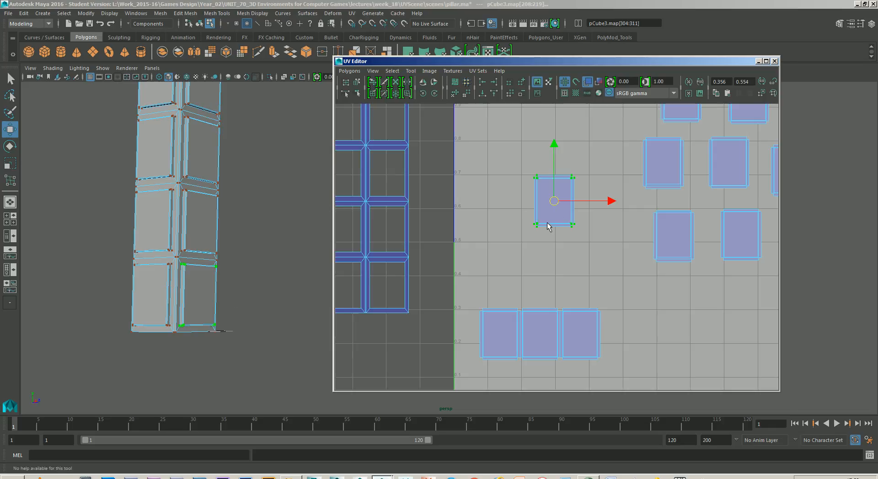
key(d)
key(v)
drag(554, 202, 605, 360)
key(v)
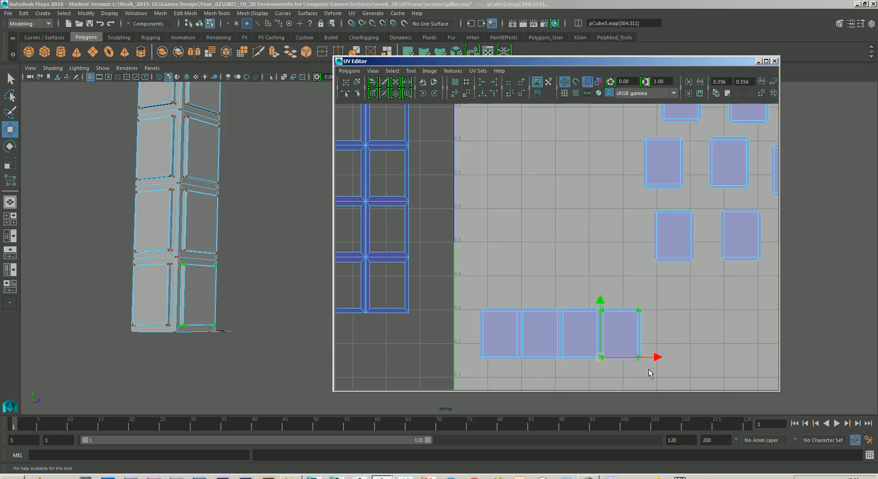
click(648, 370)
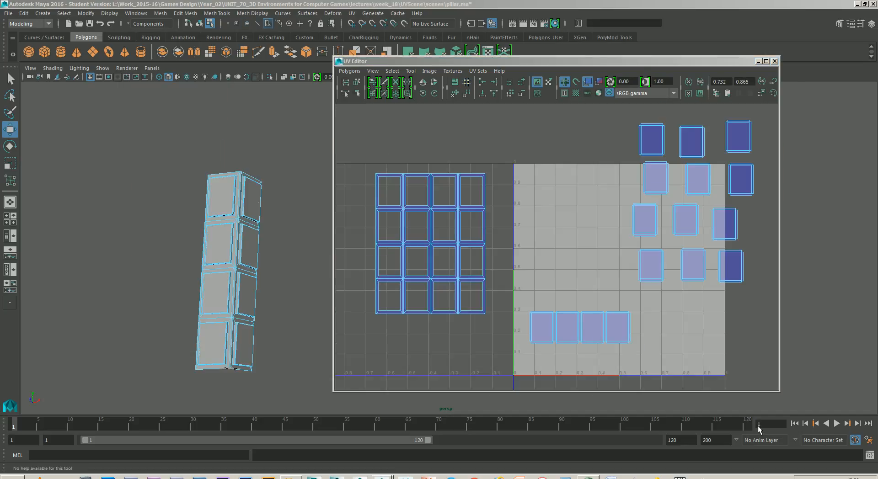
Return to UV selection and move the leftmost shell of the second height group into the empty space above the finished bottom row.
right_click(637, 211)
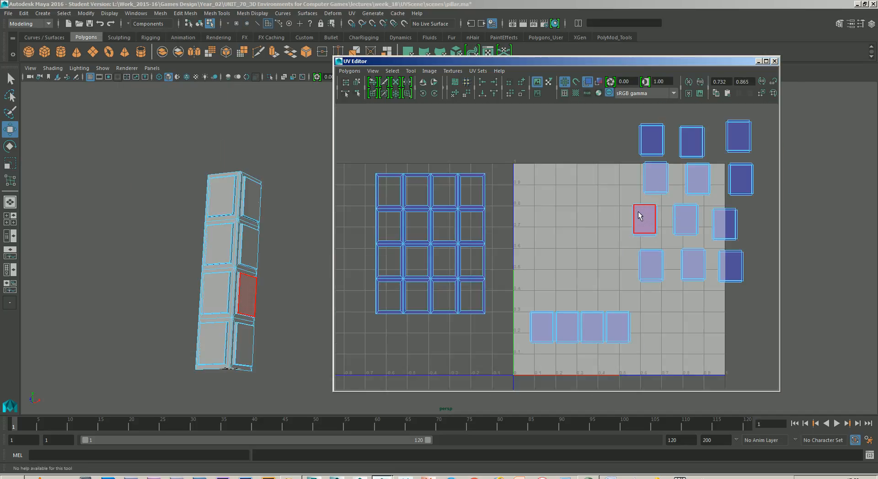
click(646, 222)
right_click(646, 229)
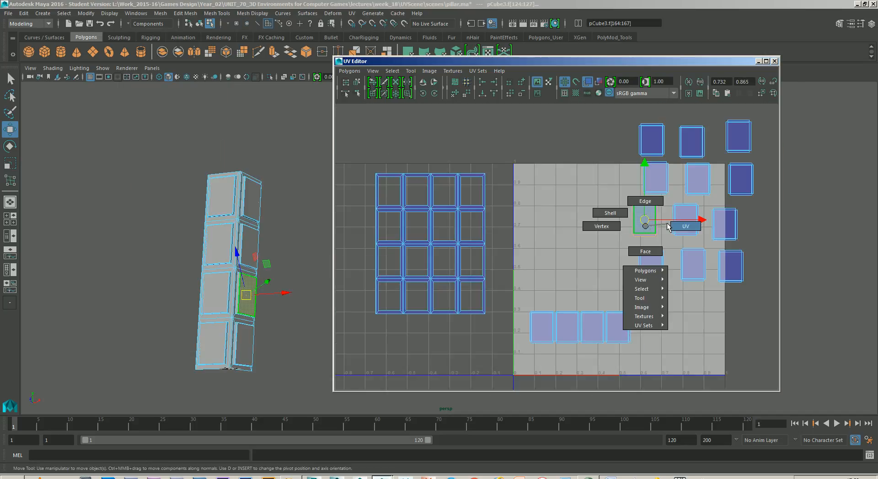
click(692, 225)
drag(613, 190, 665, 243)
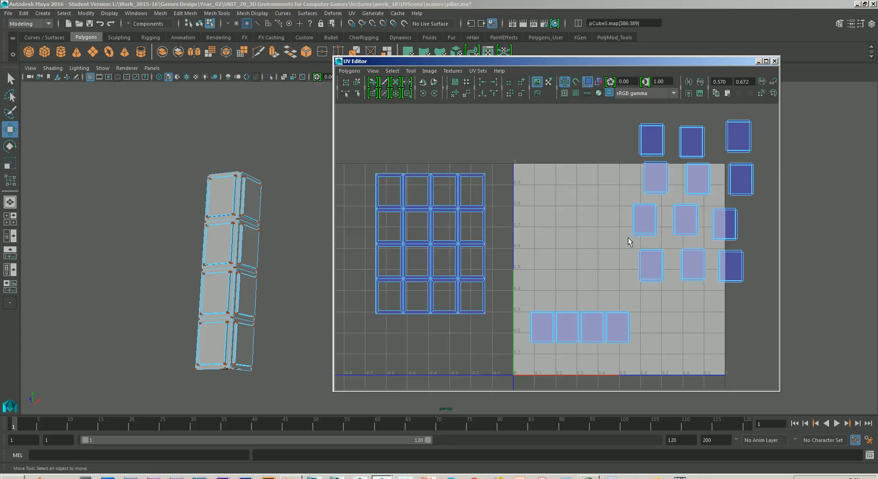
drag(641, 215, 545, 236)
Select the lowest shell of the loose left column and point-snap its lower-left corner against the right edge of the newly placed shell.
drag(665, 284, 639, 275)
key(v)
key(d)
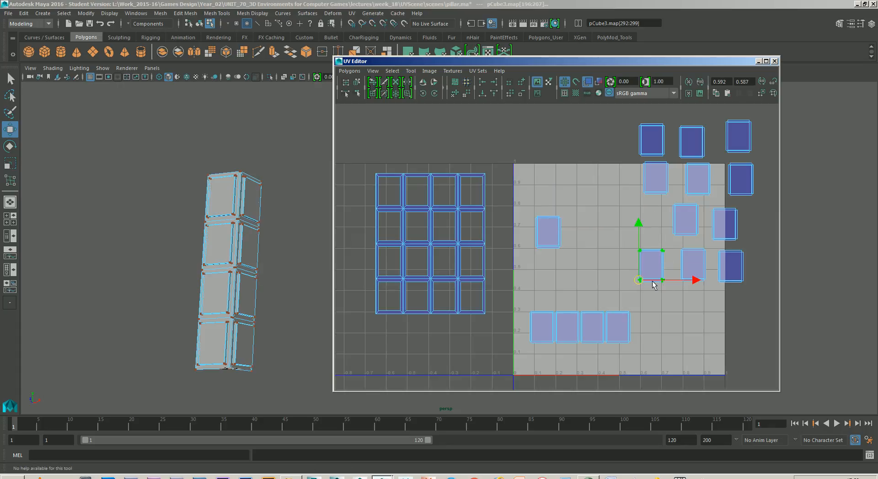
scroll(650, 284, up, 4)
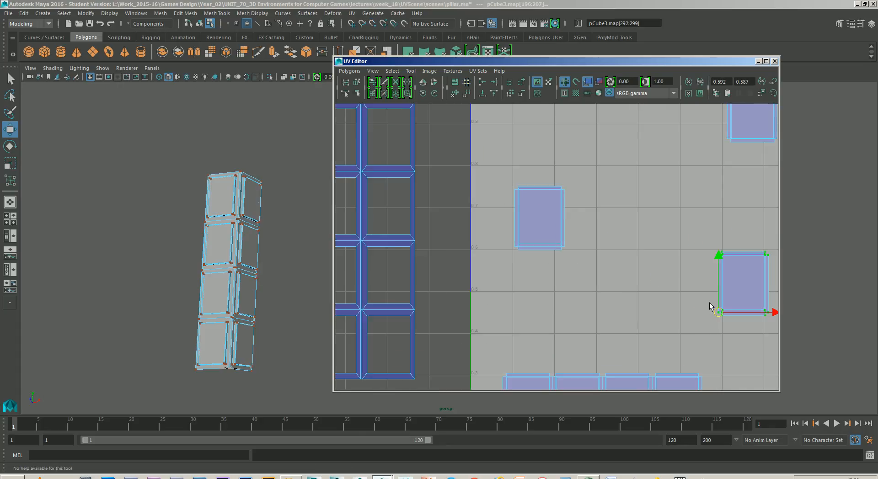
drag(720, 313, 566, 247)
Point-snap the top shell of the loose left column by its lower-left corner as the third shell of the second row.
scroll(690, 224, down, 4)
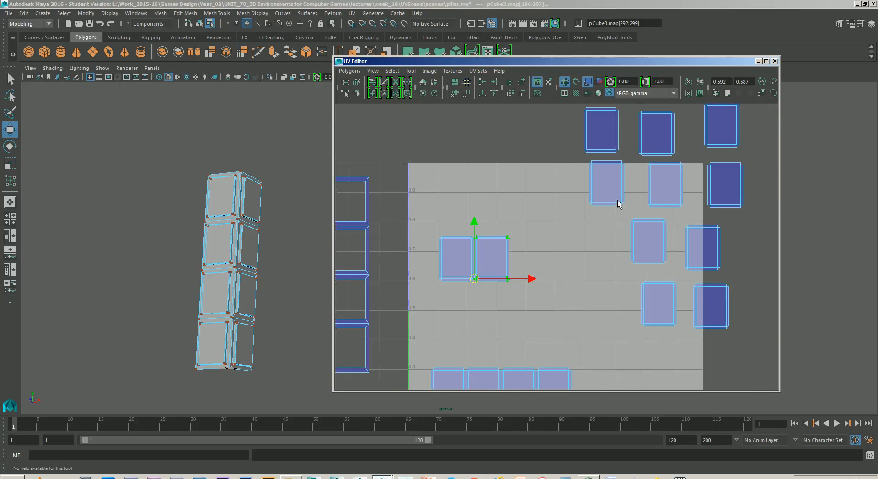
drag(591, 154, 647, 210)
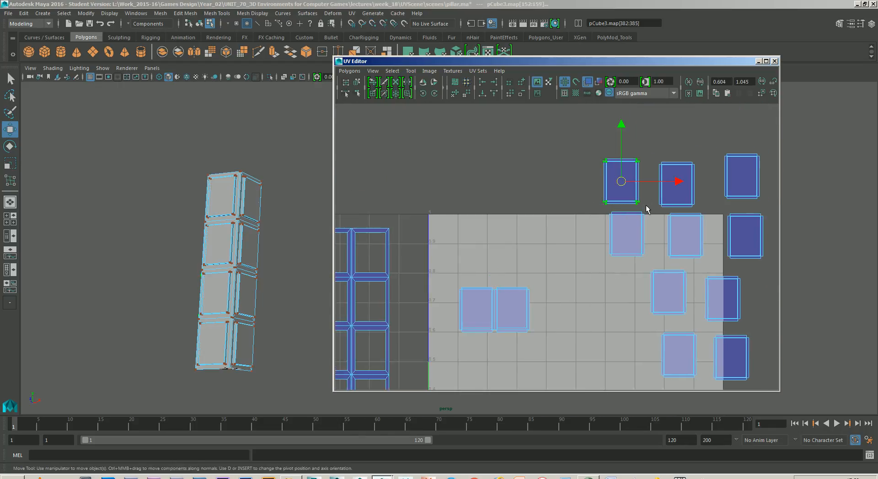
key(d)
drag(621, 182, 540, 325)
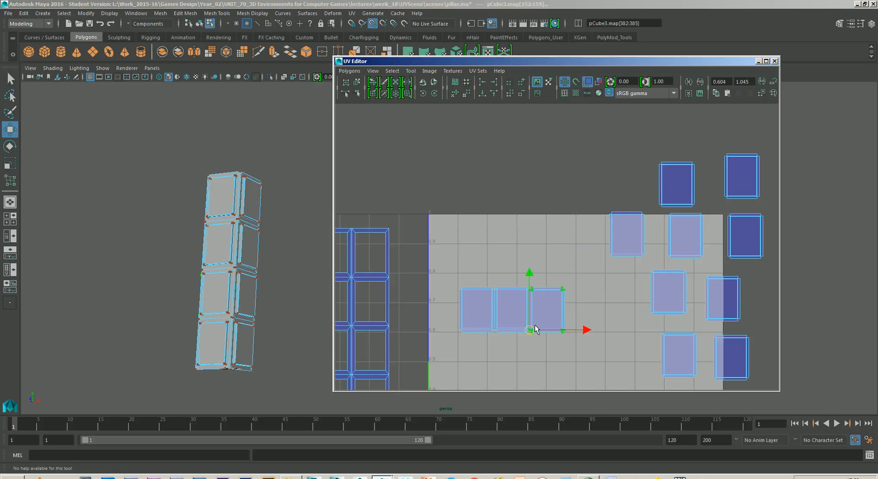
Point-snap the remaining shell of the loose left column onto the right end of the second row as its fourth shell.
drag(598, 185, 646, 270)
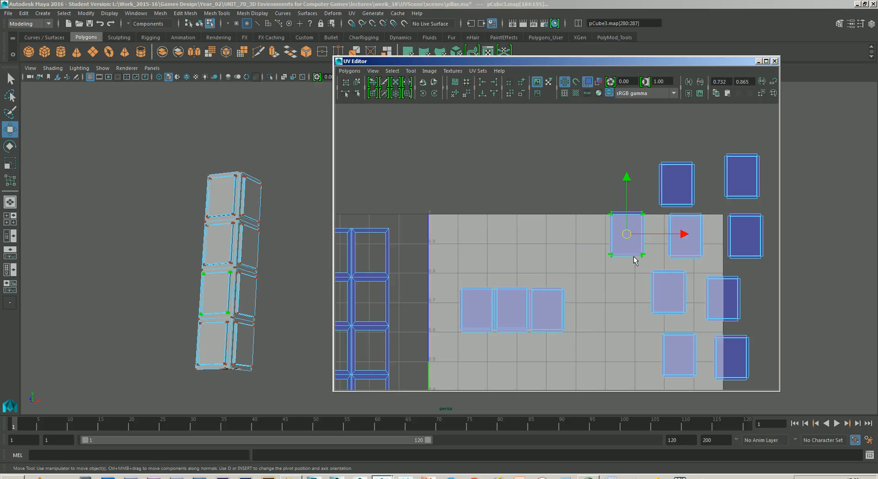
key(d)
drag(627, 235, 565, 330)
Select the second four-shell row, set its pivot to its lower-left corner, and point-snap it onto the bottom row's upper-left corner.
drag(616, 265, 454, 350)
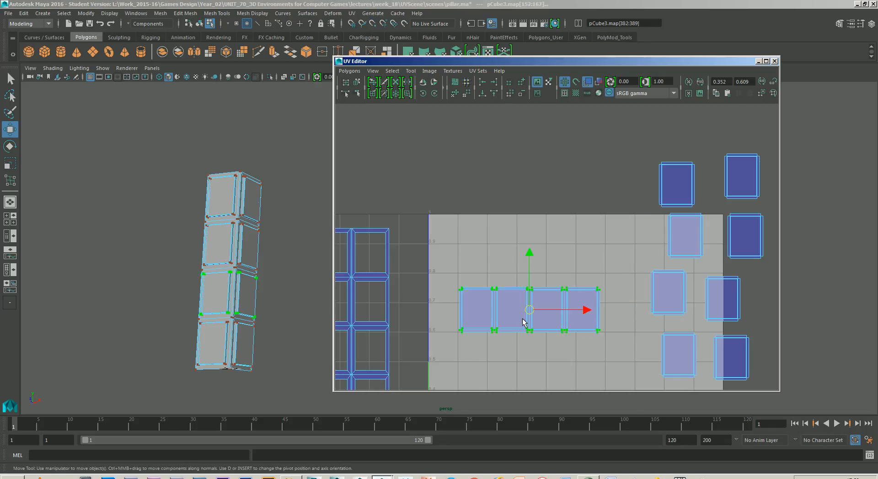
key(d)
key(v)
drag(524, 322, 462, 337)
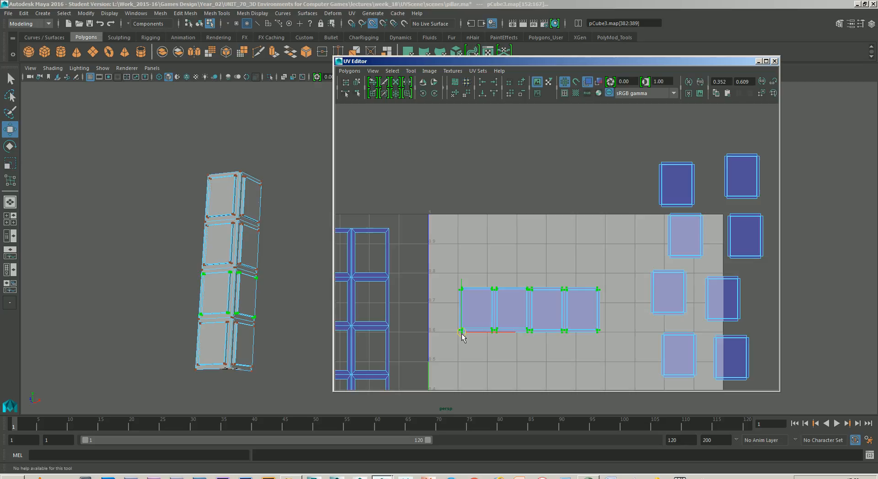
alt+middle_drag(513, 354, 555, 217)
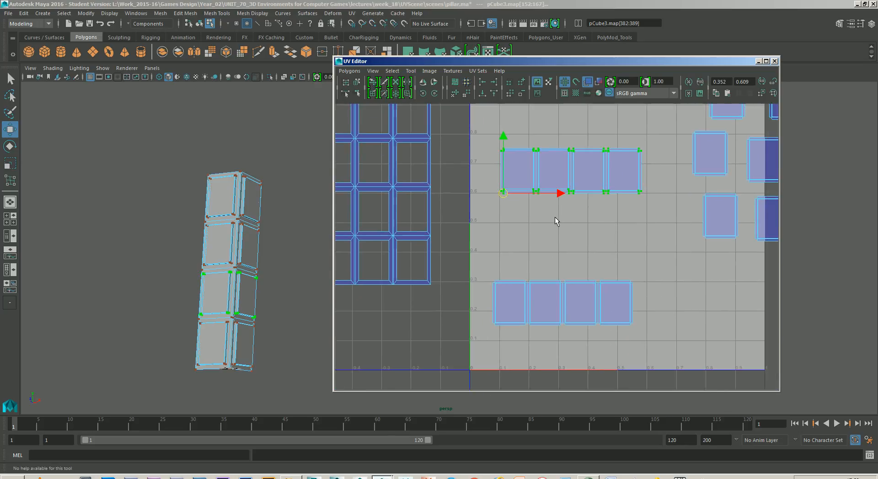
key(v)
drag(503, 193, 495, 282)
click(674, 300)
Move the leftmost shell of the next loose column into the empty space above the left end of the two-row block.
alt+middle_drag(614, 283, 604, 293)
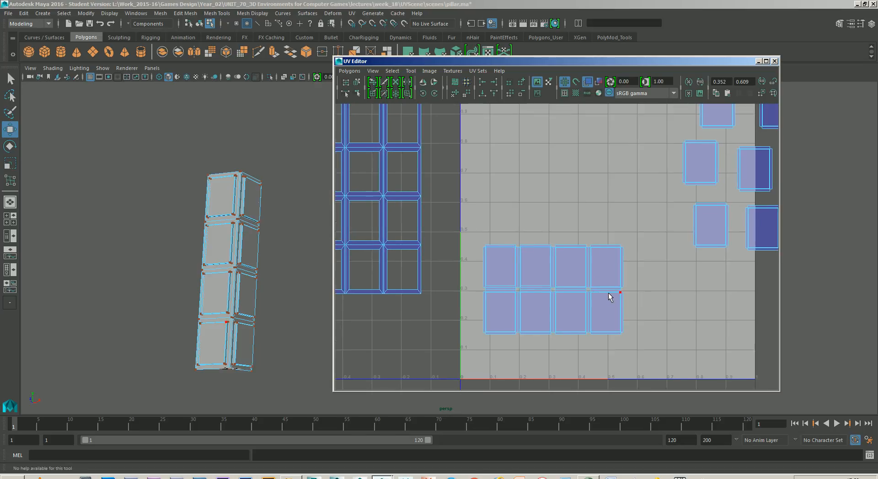
click(700, 163)
alt+right_drag(699, 164, 700, 350)
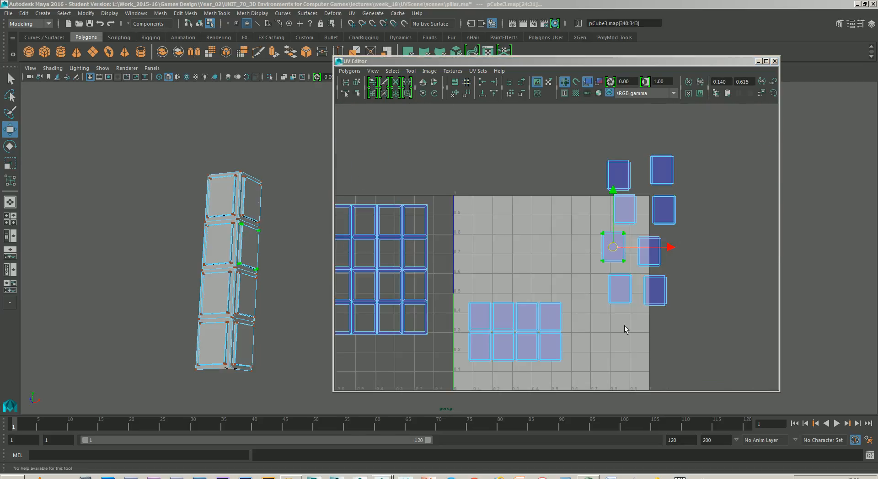
alt+middle_drag(592, 264, 605, 261)
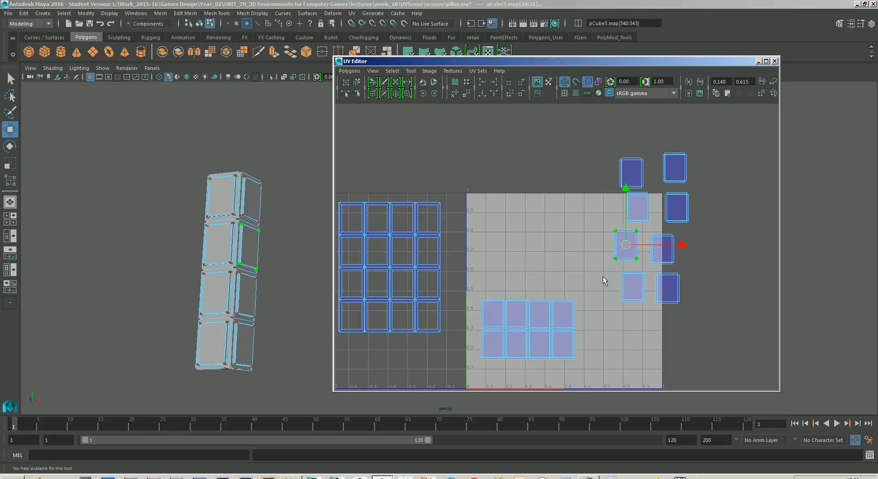
drag(628, 250, 497, 256)
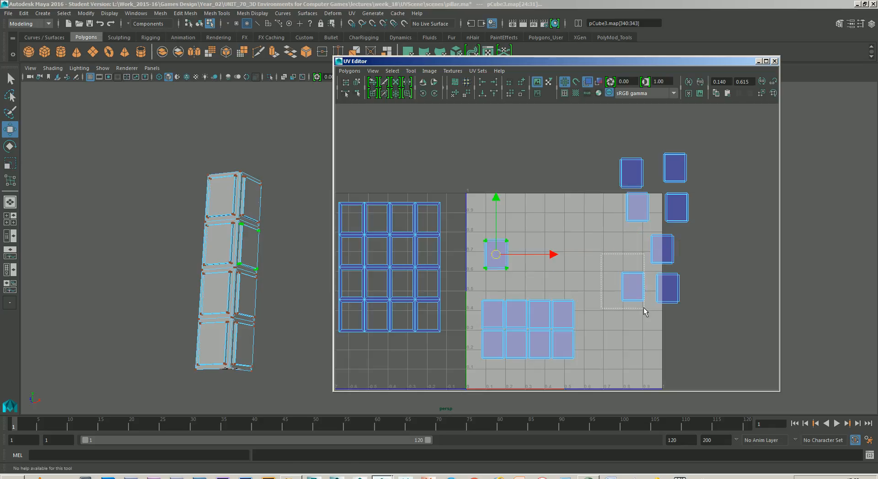
Try to point-snap the lowest shell of the next loose column beside the newly placed shell using a lower-left corner pivot.
drag(644, 307, 644, 308)
scroll(621, 254, up, 3)
key(f)
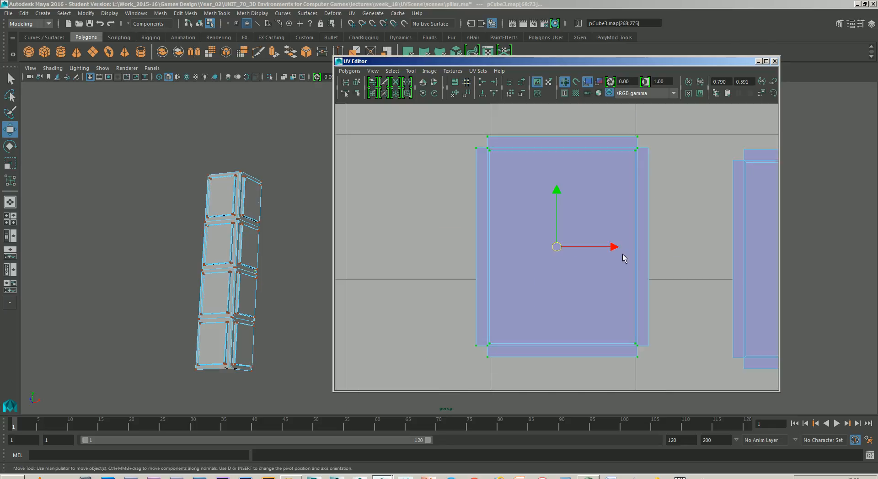
key(v)
key(d)
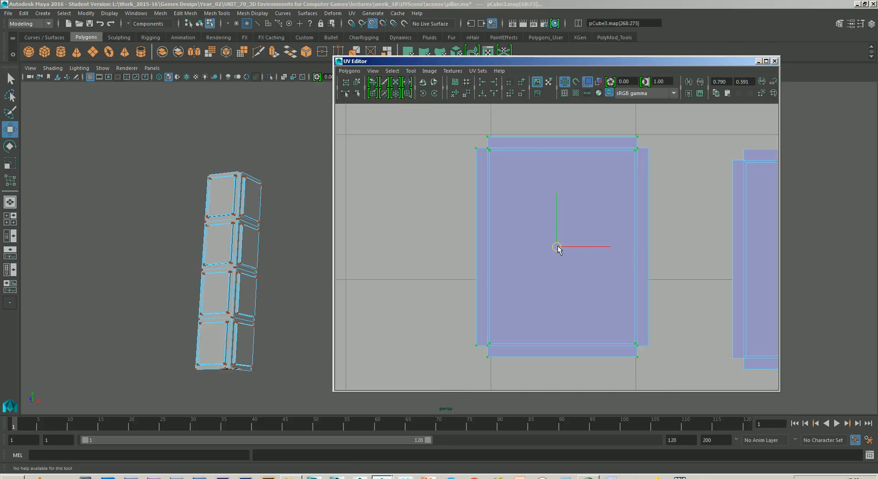
drag(557, 247, 476, 347)
scroll(570, 282, down, 5)
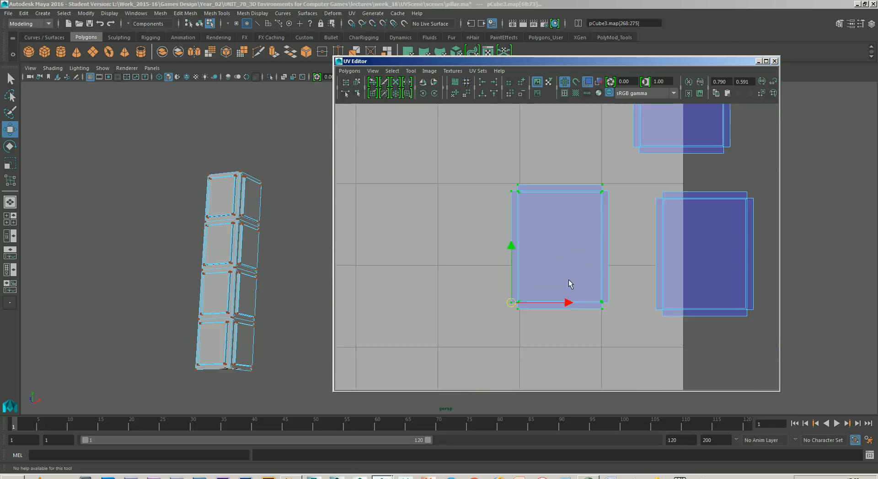
alt+middle_drag(527, 313, 646, 316)
scroll(622, 309, down, 3)
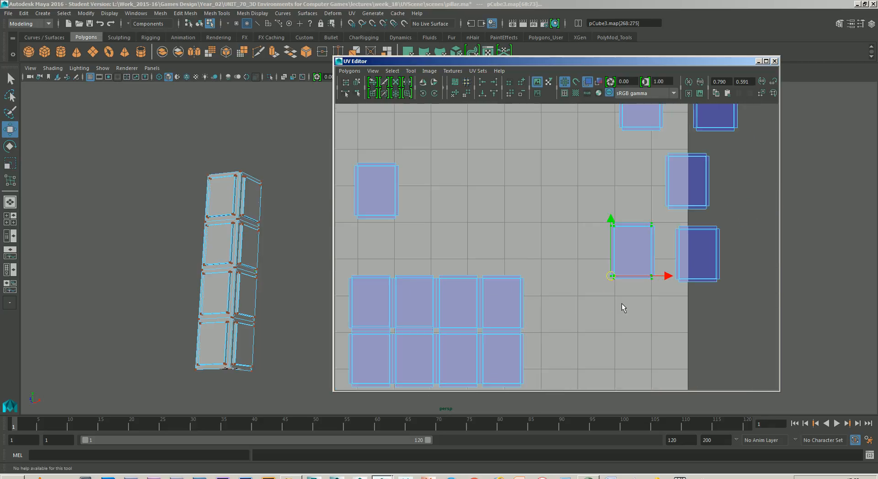
key(v)
drag(612, 276, 428, 229)
key(ctrl+z)
Reselect the lowest shell of the loose column and point-snap its lower-left corner against the right edge of the third row's first shell.
drag(594, 184, 657, 294)
key(v)
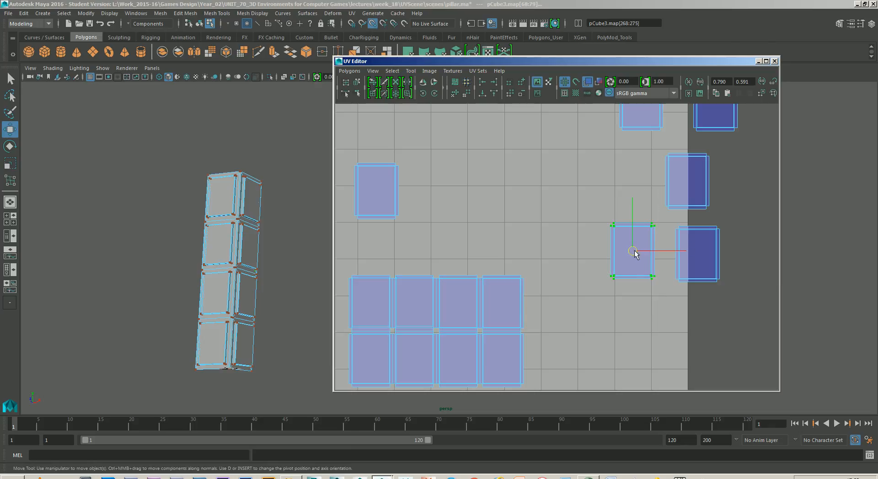
drag(633, 252, 393, 215)
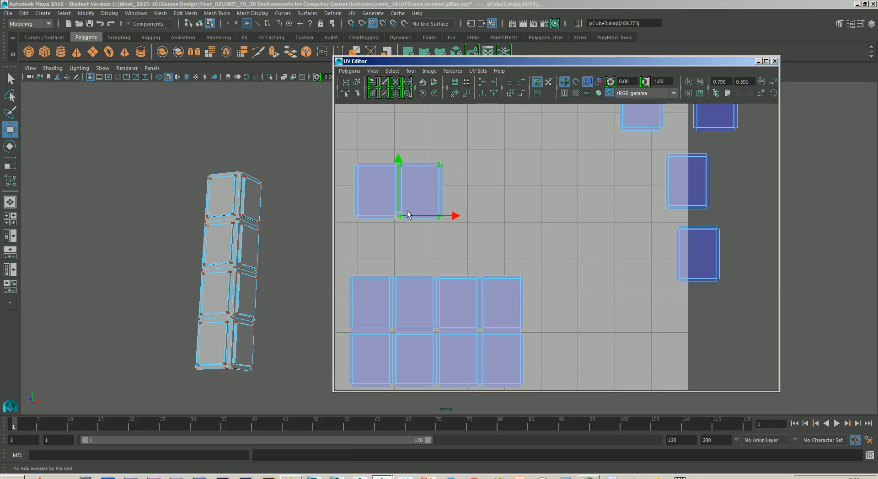
Point-snap the topmost shell of the loose column by its lower-left corner as the third shell of the third row.
alt+middle_drag(616, 204, 631, 332)
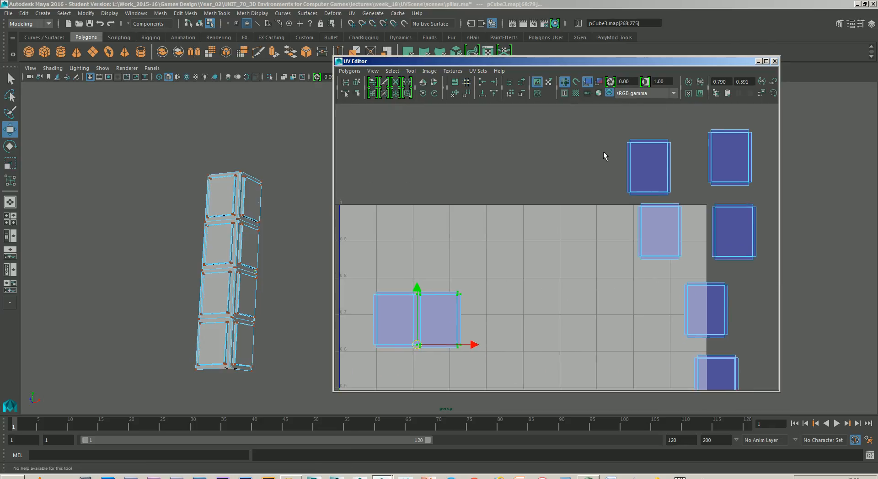
drag(612, 130, 690, 200)
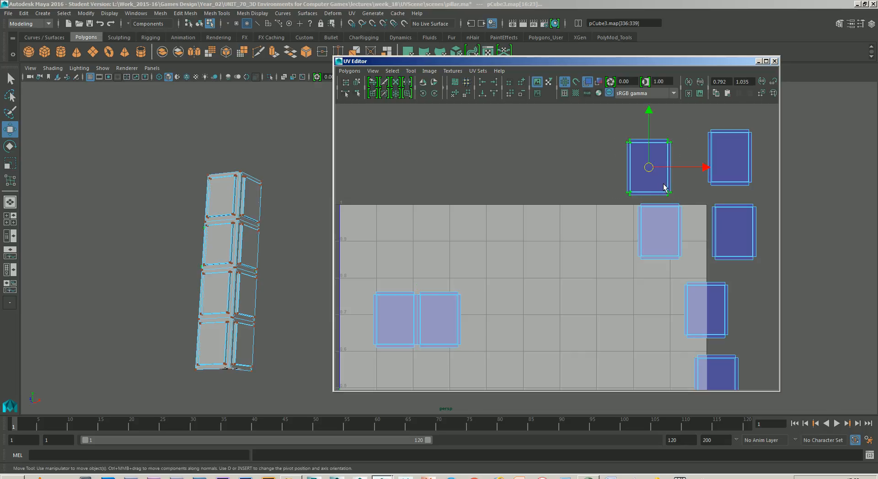
drag(648, 169, 487, 322)
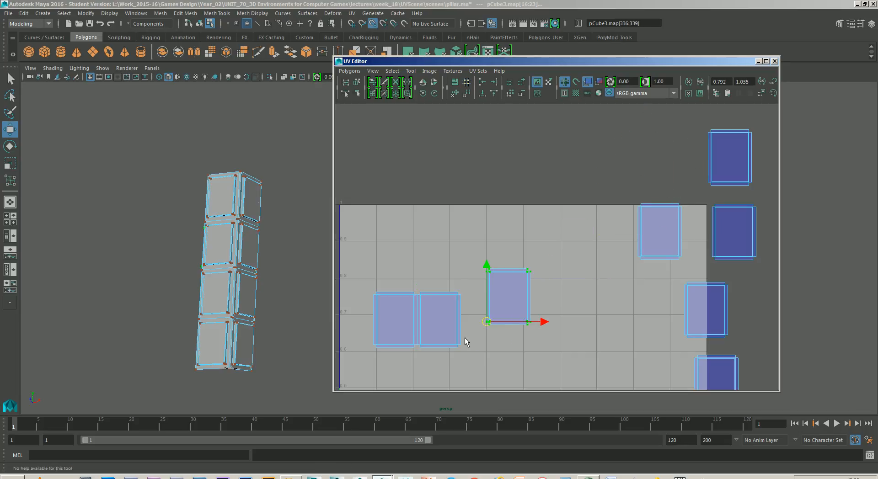
middle_click(464, 342)
Point-snap the column's remaining shell by its lower-left corner onto the right end of the third row.
drag(614, 173, 685, 265)
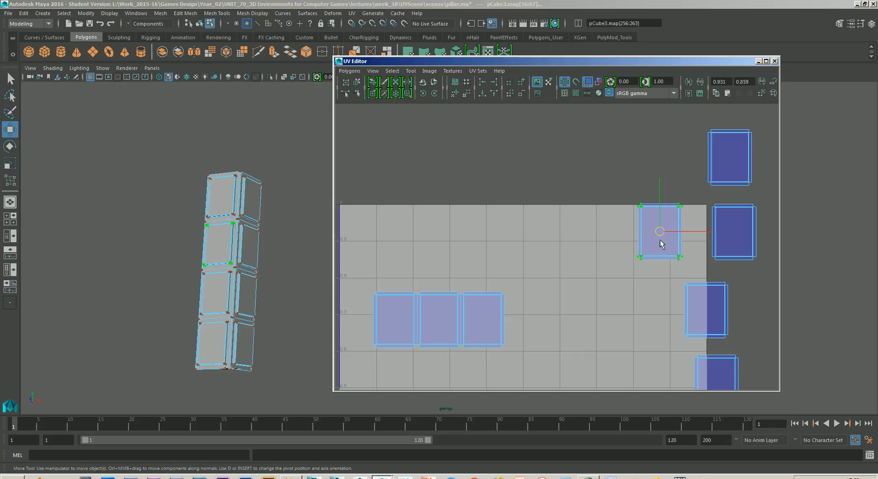
key(v)
key(d)
drag(660, 232, 505, 345)
Select the third row's four shells and point-snap their lower-left corner onto the upper-left corner of the two stacked rows.
drag(590, 239, 318, 368)
key(v)
key(d)
drag(462, 319, 376, 348)
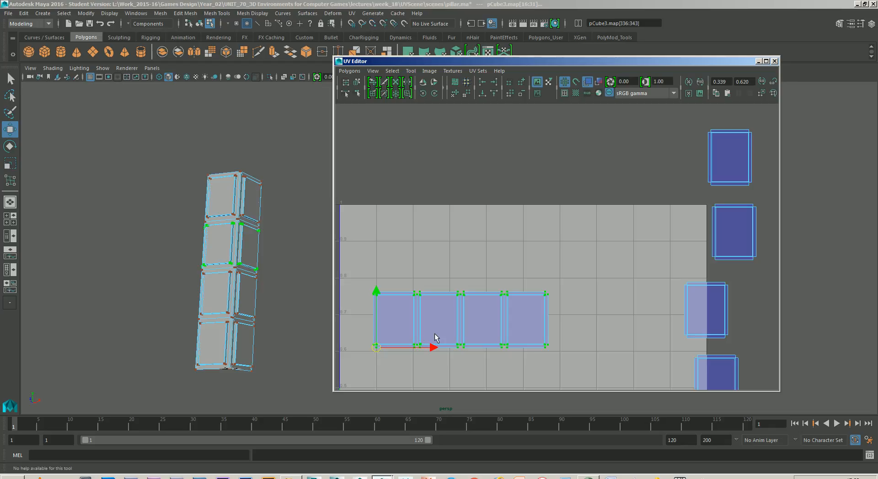
alt+middle_drag(436, 337, 553, 198)
key(v)
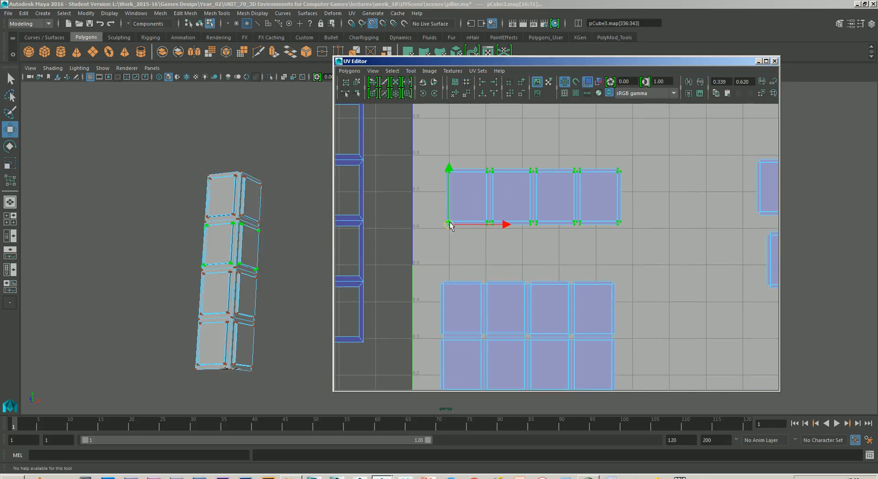
drag(450, 226, 447, 275)
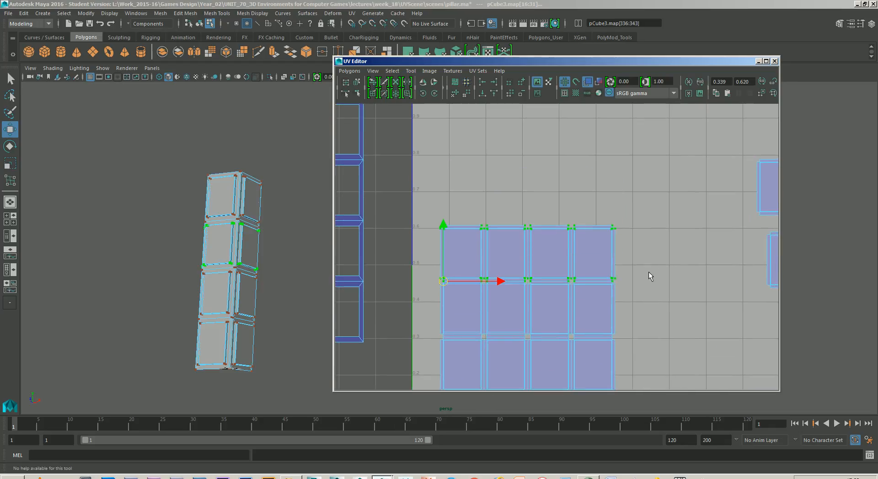
Point-snap the lowest shell of the last loose column by its lower-left corner against the right edge of the shell above it.
alt+middle_drag(648, 272, 578, 337)
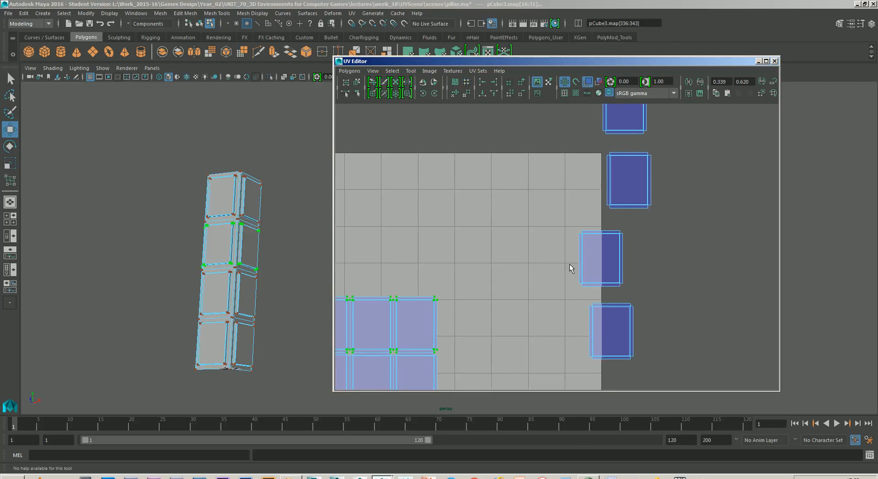
drag(589, 309, 649, 363)
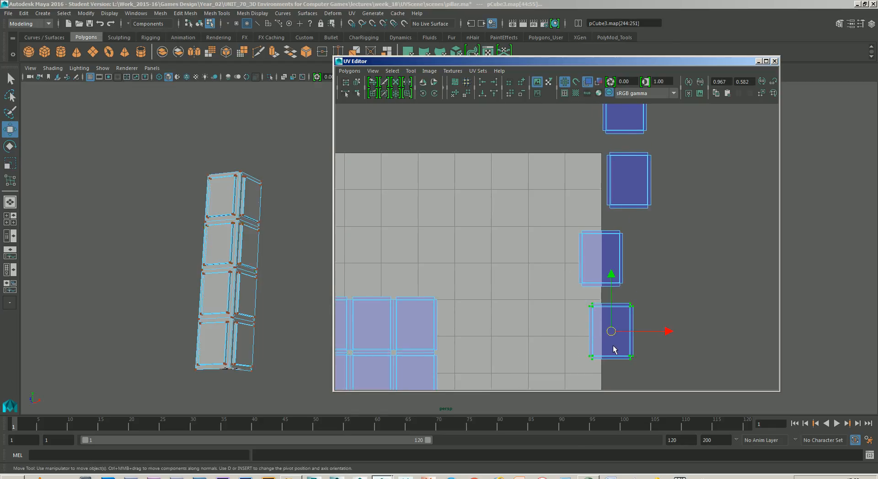
key(v)
key(d)
drag(611, 331, 631, 278)
alt+middle_drag(646, 252, 611, 328)
Point-snap the topmost loose shell by its lower-left corner as the third shell of the fourth row.
drag(531, 131, 635, 223)
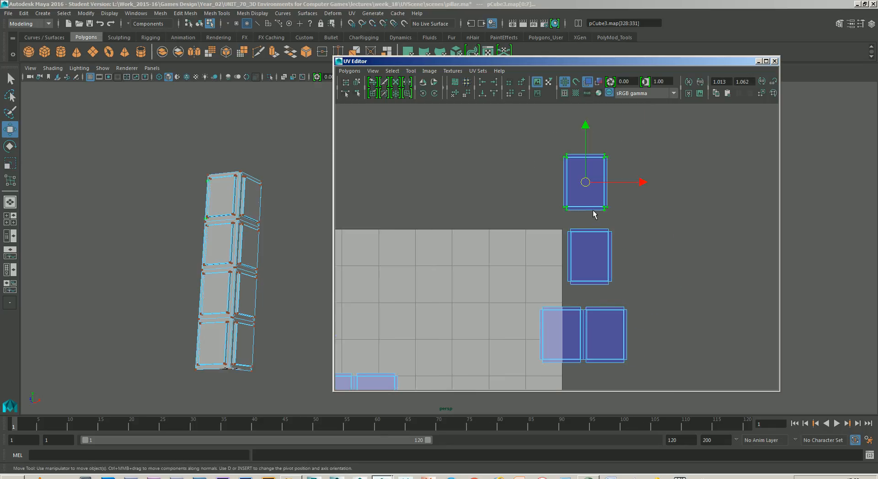
key(v)
key(d)
drag(585, 183, 633, 359)
Point-snap the last loose shell by its lower-left corner onto the right end of the fourth row.
drag(531, 189, 641, 304)
key(v)
key(d)
drag(592, 256, 678, 356)
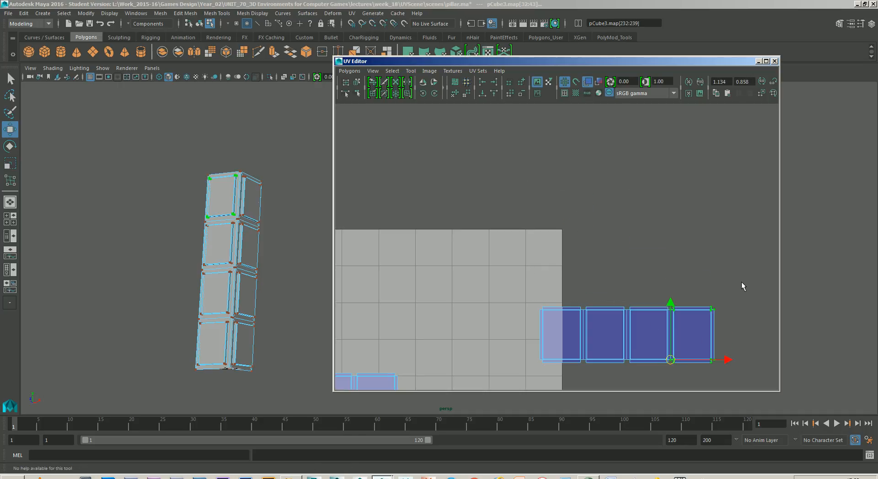
Select the fourth row and point-snap its lower-left corner onto the upper-left corner of the three stacked rows, completing the panel block.
drag(741, 287, 520, 382)
drag(586, 351, 541, 366)
alt+middle_drag(622, 340, 654, 251)
drag(618, 245, 392, 237)
alt+middle_drag(438, 285, 620, 285)
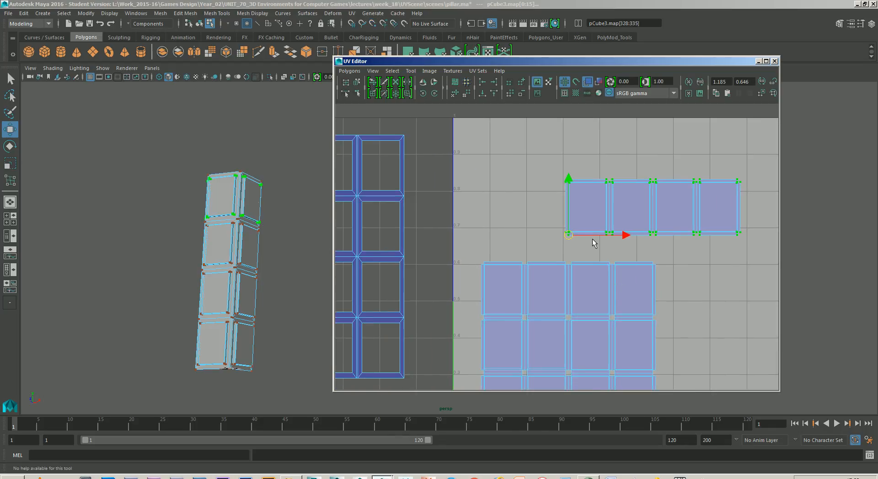
drag(568, 235, 484, 261)
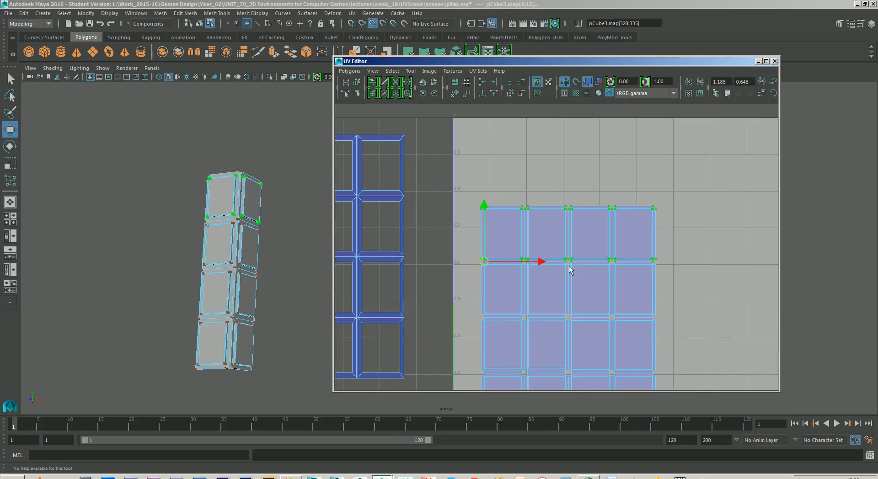
click(682, 280)
scroll(597, 303, down, 3)
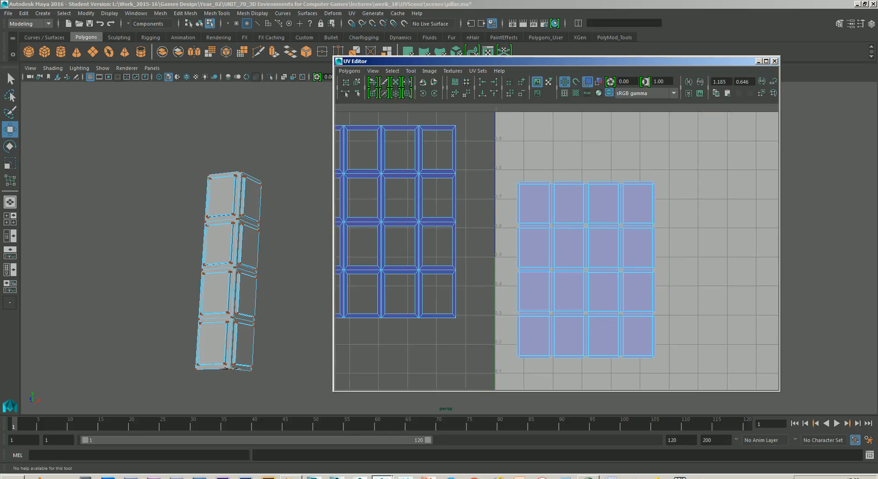
Point-snap the whole panel block by its lower-left corner to the frame grid's lower-right corner and raise it to centre it vertically.
scroll(652, 302, down, 2)
alt+middle_drag(622, 292, 641, 300)
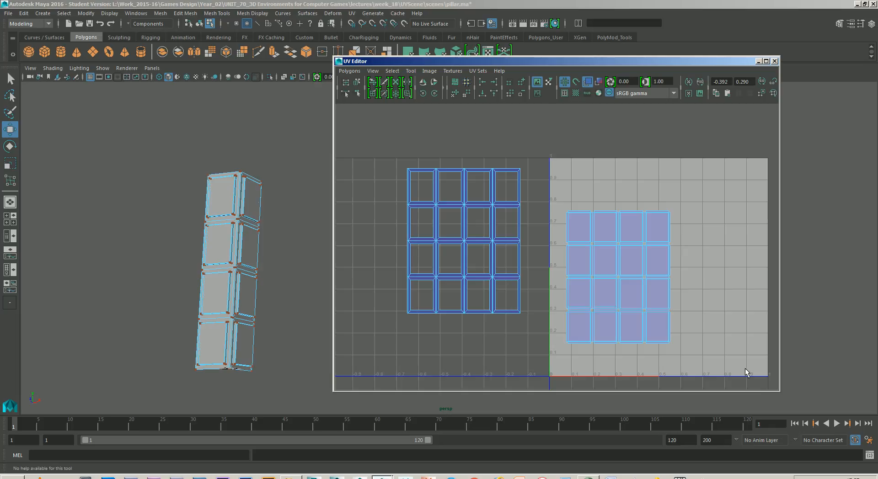
drag(694, 185, 561, 358)
scroll(637, 288, up, 2)
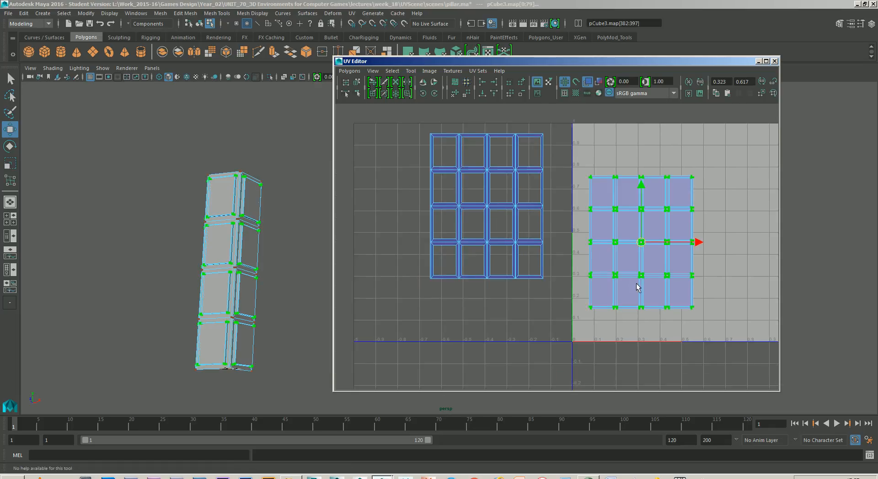
alt+middle_drag(621, 287, 600, 295)
key(v)
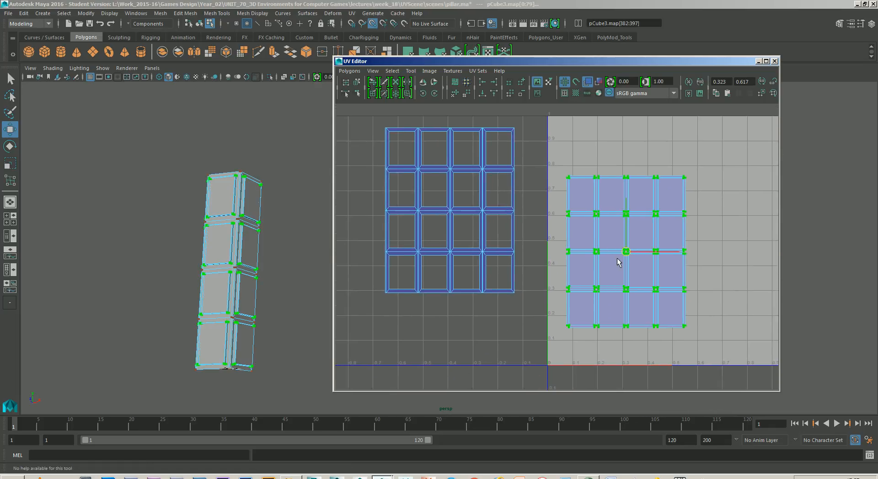
drag(626, 251, 523, 297)
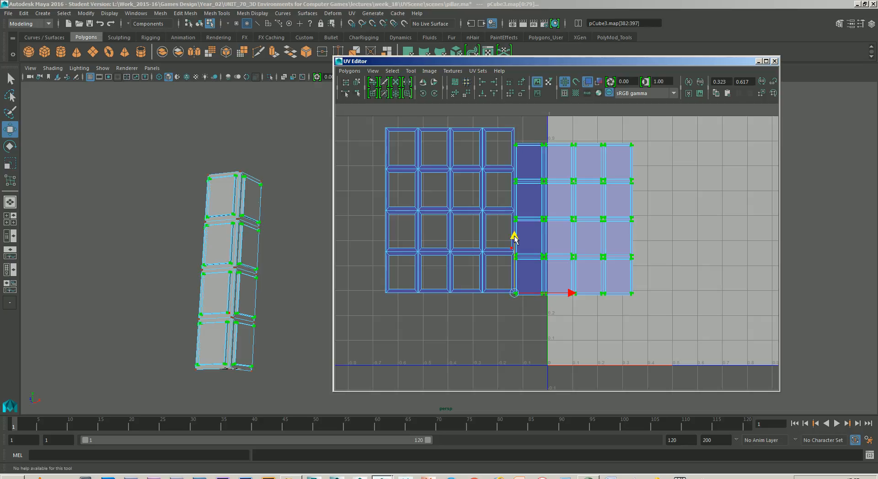
drag(514, 237, 515, 229)
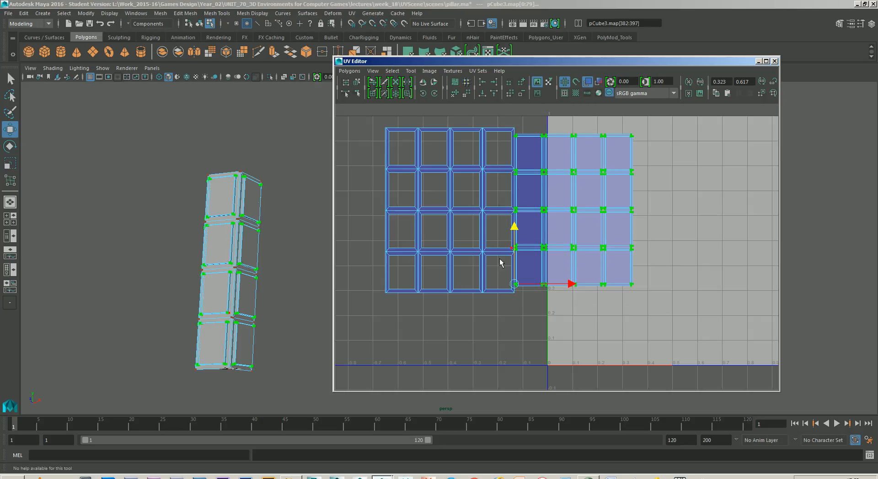
Select both UV grids, move them right until they fit inside the 0 to 1 UV space, and nudge them slightly upward.
drag(700, 336, 347, 114)
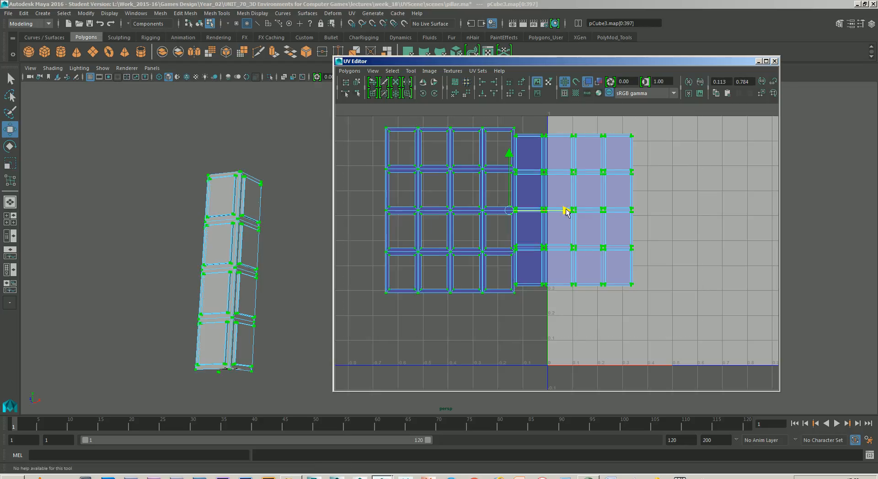
drag(566, 210, 700, 210)
alt+middle_drag(659, 287, 562, 302)
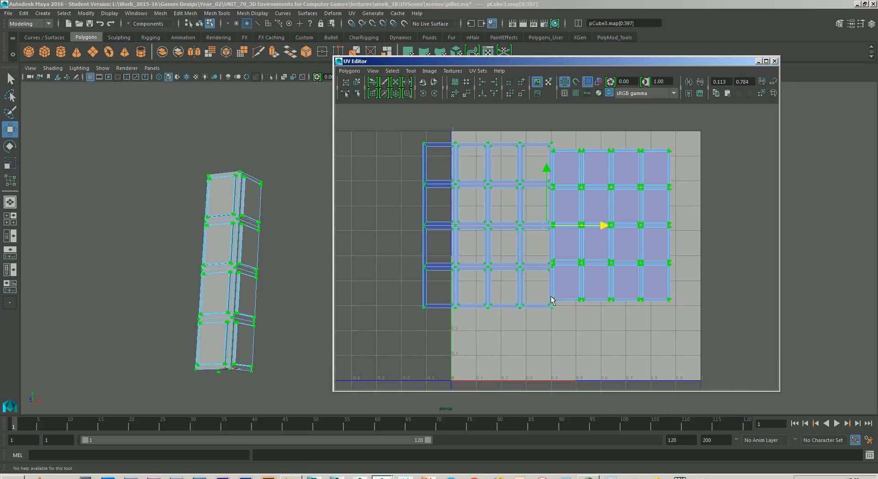
middle_drag(603, 237, 635, 235)
scroll(634, 256, up, 4)
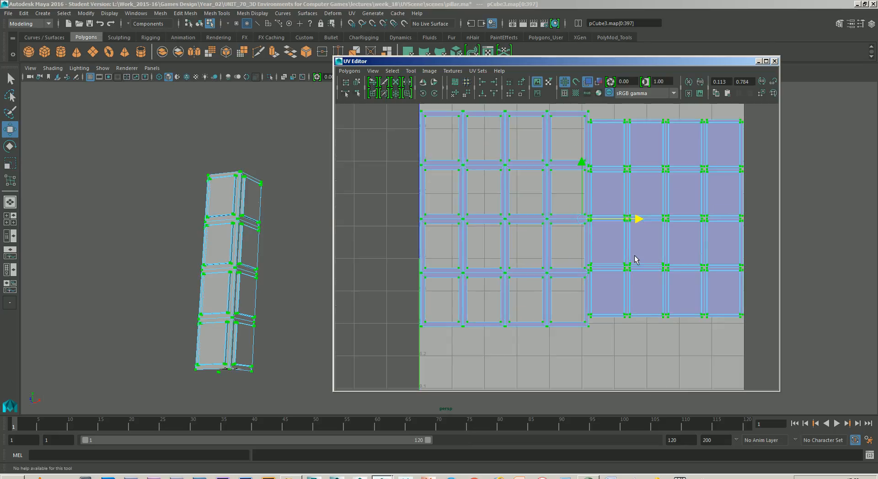
alt+middle_drag(619, 264, 615, 274)
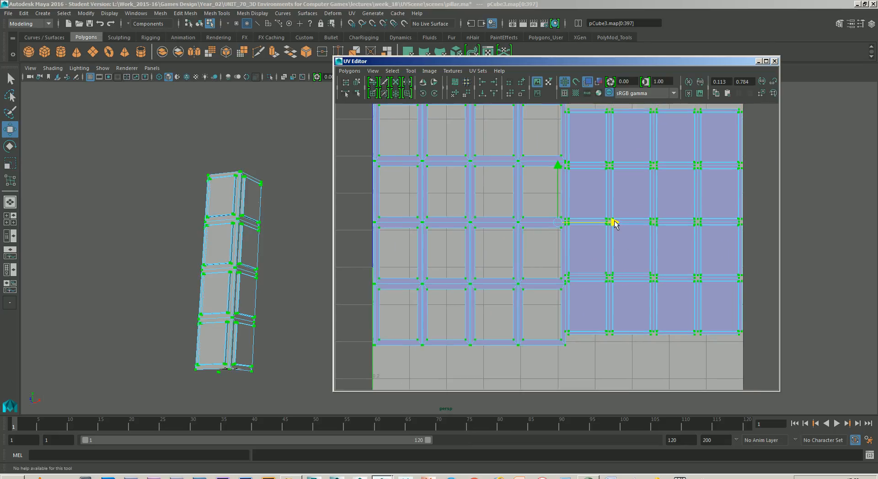
scroll(611, 247, down, 2)
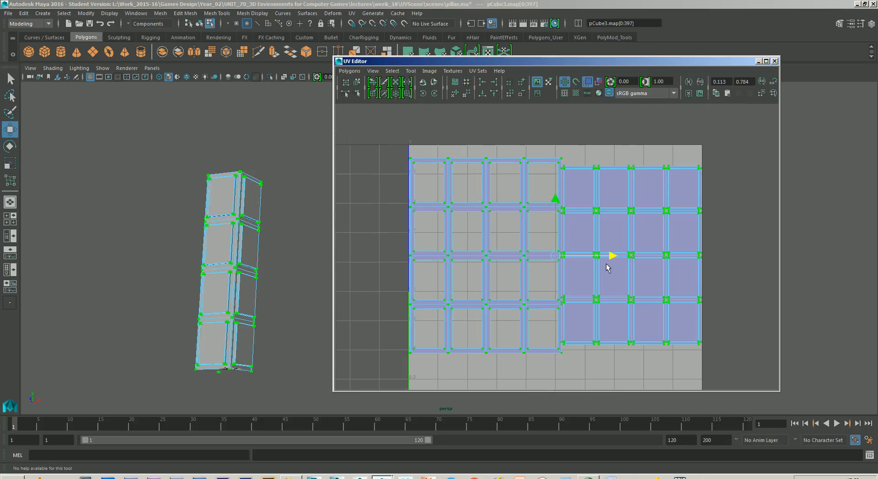
drag(557, 204, 556, 199)
Check how the rows of both grids correspond by marquee-selecting each row from lowest to highest, and clear the selection.
drag(403, 320, 722, 379)
drag(724, 317, 397, 266)
drag(385, 226, 717, 259)
drag(725, 190, 378, 222)
drag(398, 139, 787, 183)
click(649, 268)
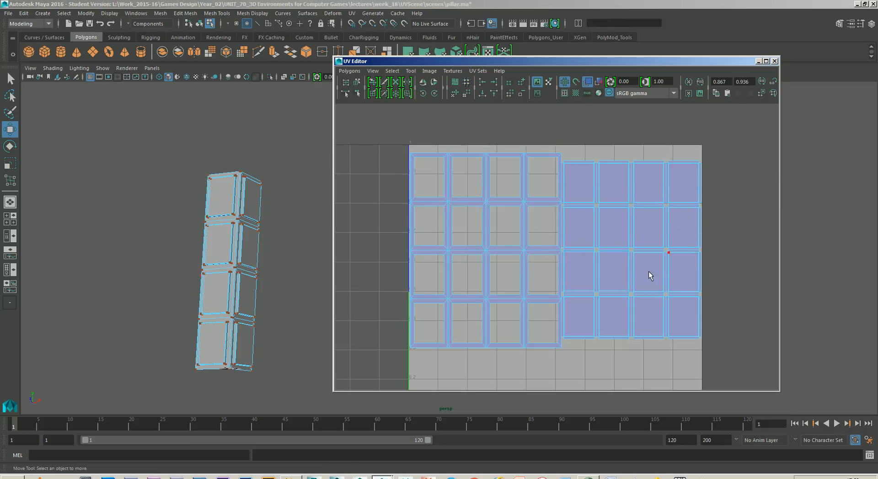
Open the UV Snapshot options for the completed pillar layout.
alt+middle_drag(647, 268, 658, 279)
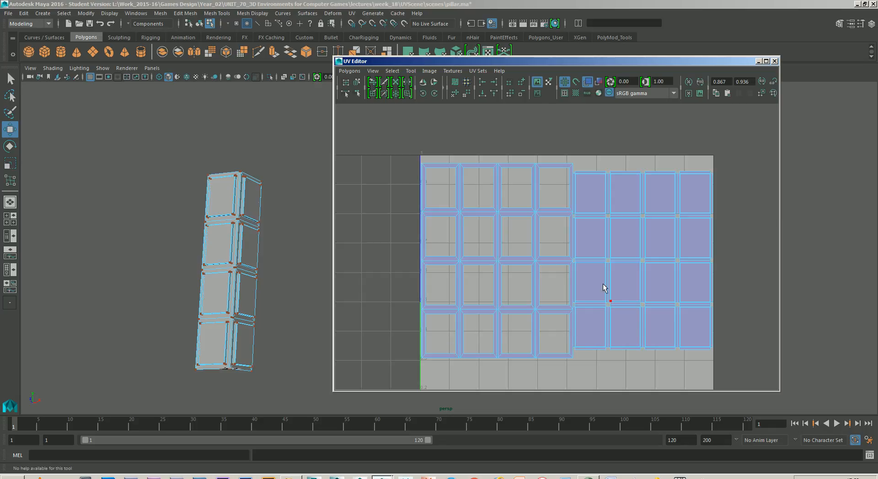
alt+middle_drag(531, 296, 519, 277)
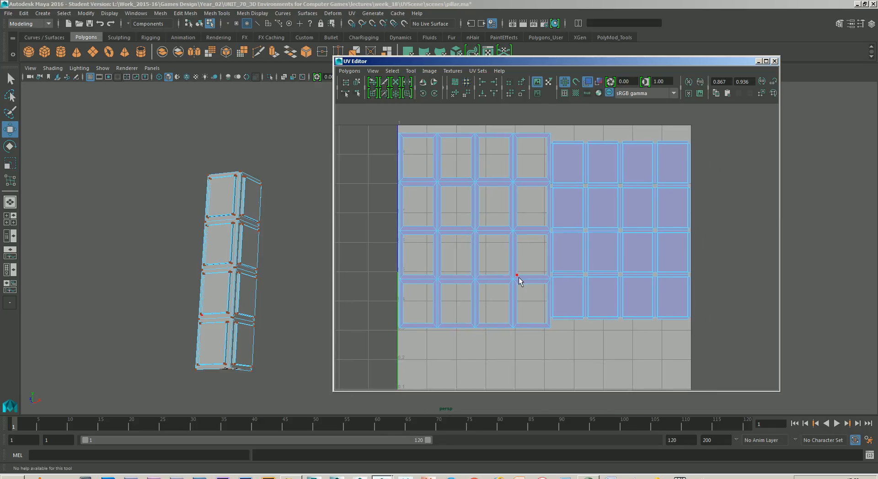
click(349, 70)
click(363, 410)
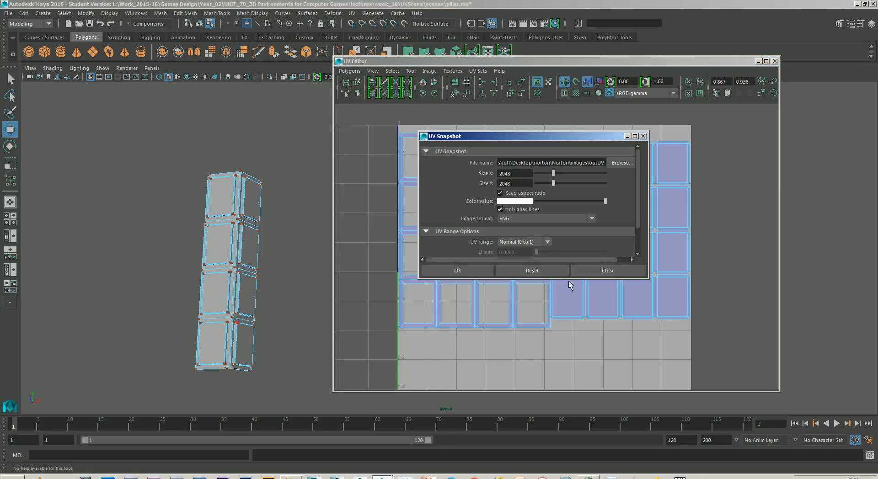